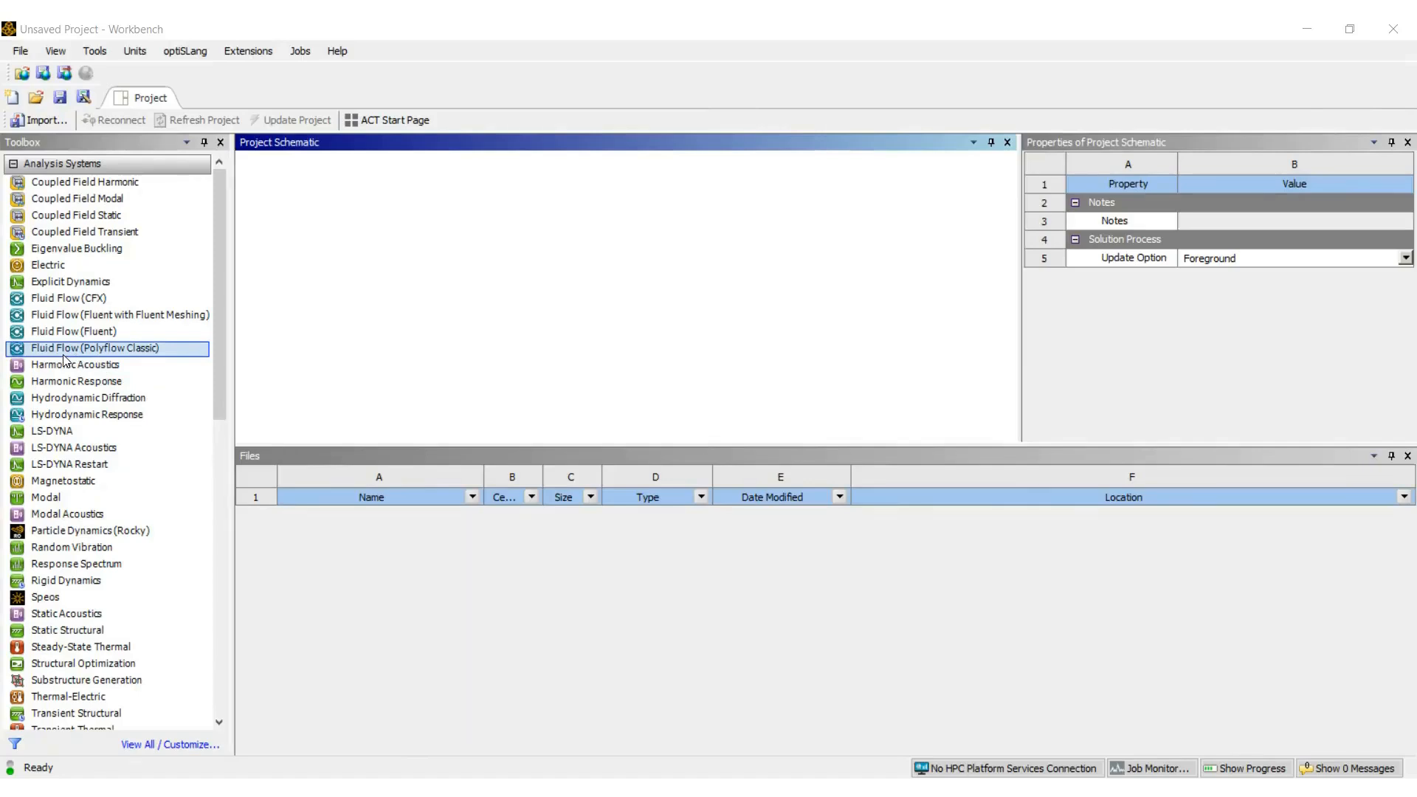
# Add a Static Structural analysis system to the project schematic and review the Structural Steel material in its Engineering Data
pyautogui.scroll(-2, 65, 361)
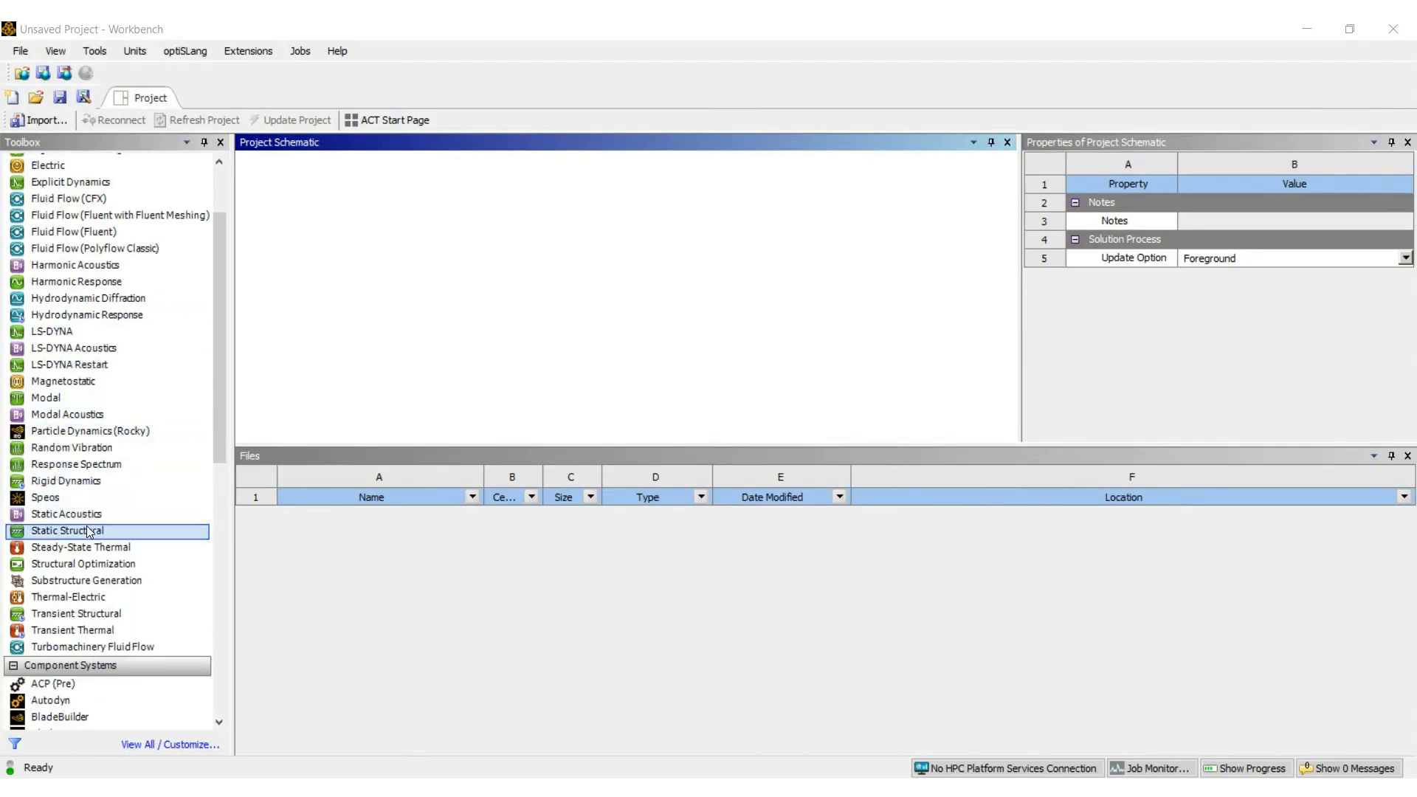
pyautogui.moveTo(88, 531); pyautogui.dragTo(367, 244)
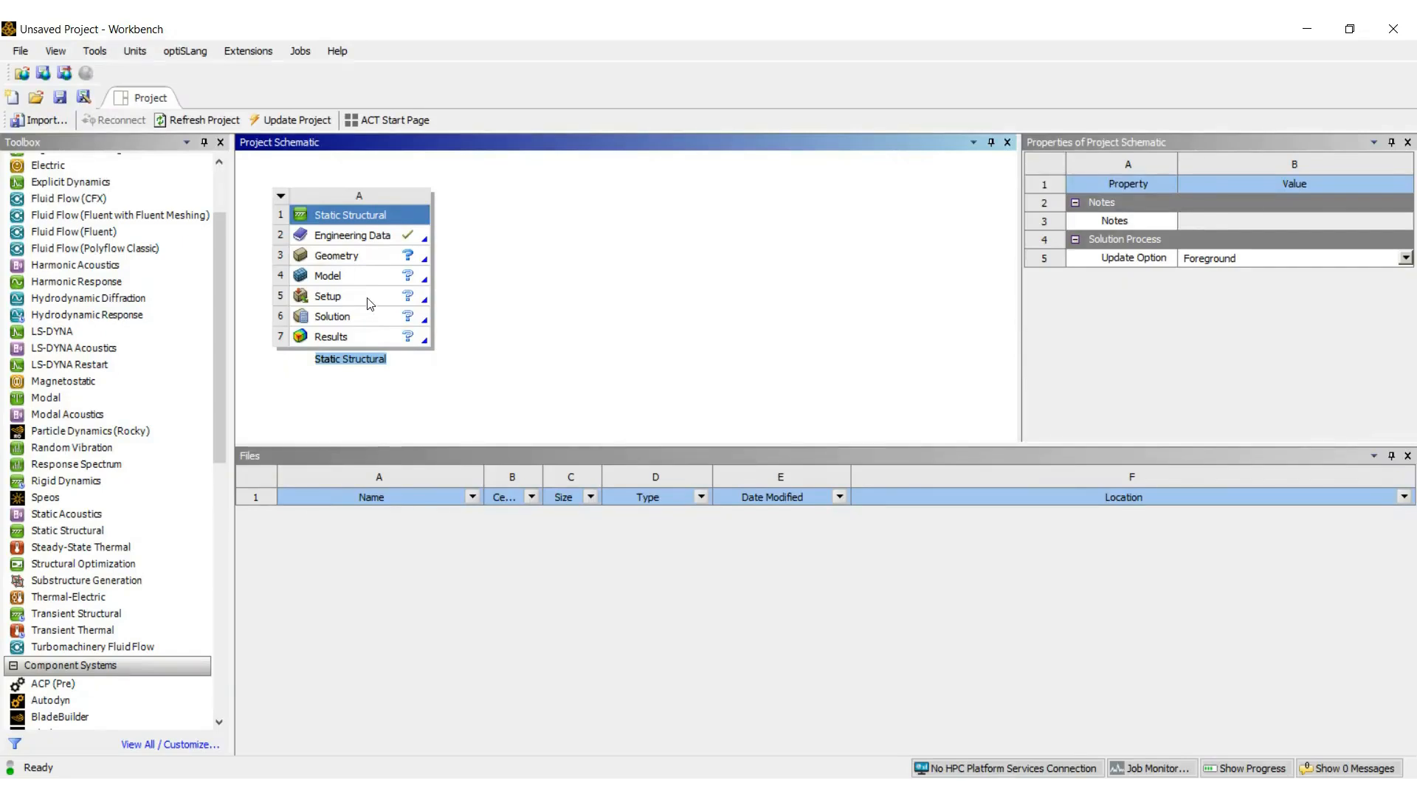
pyautogui.doubleClick(362, 236)
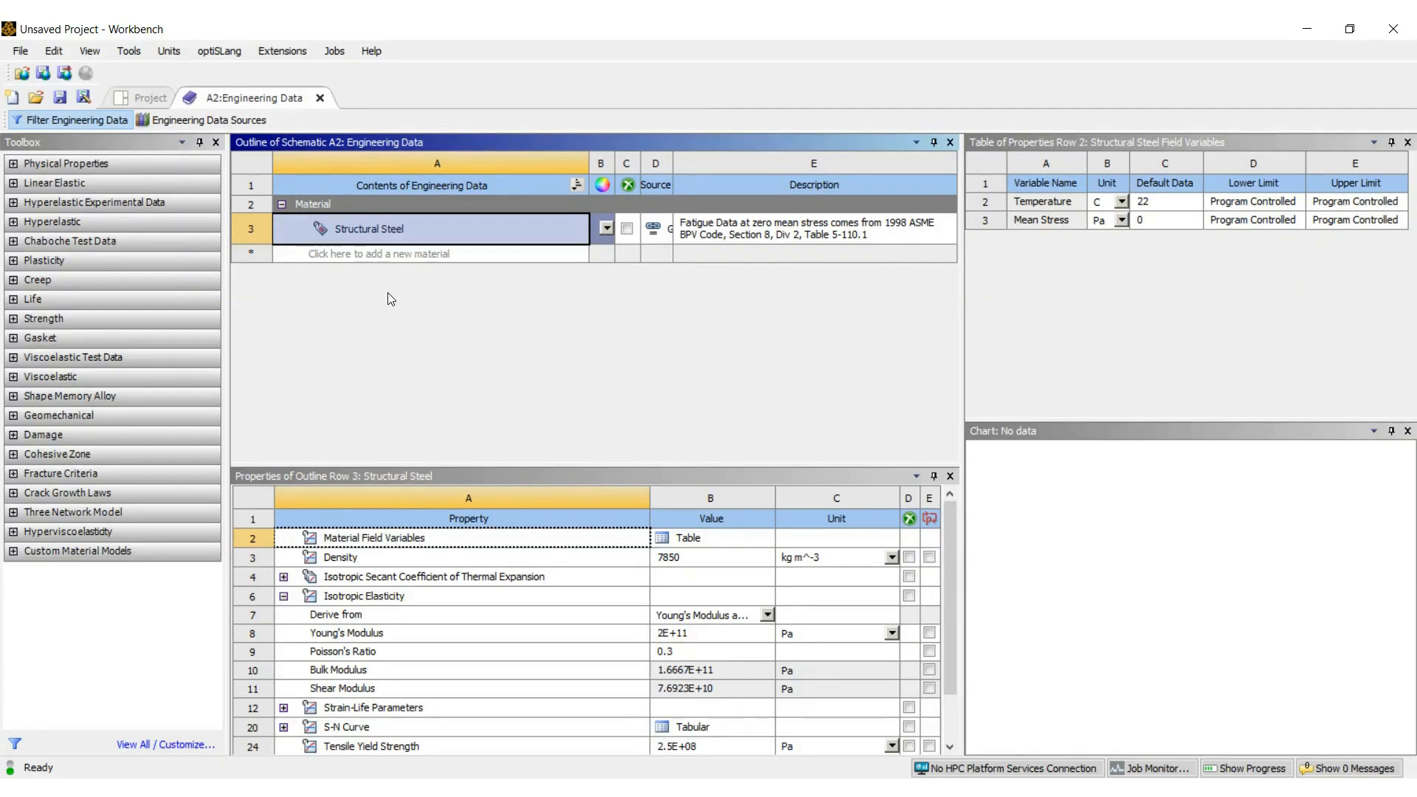
pyautogui.click(321, 99)
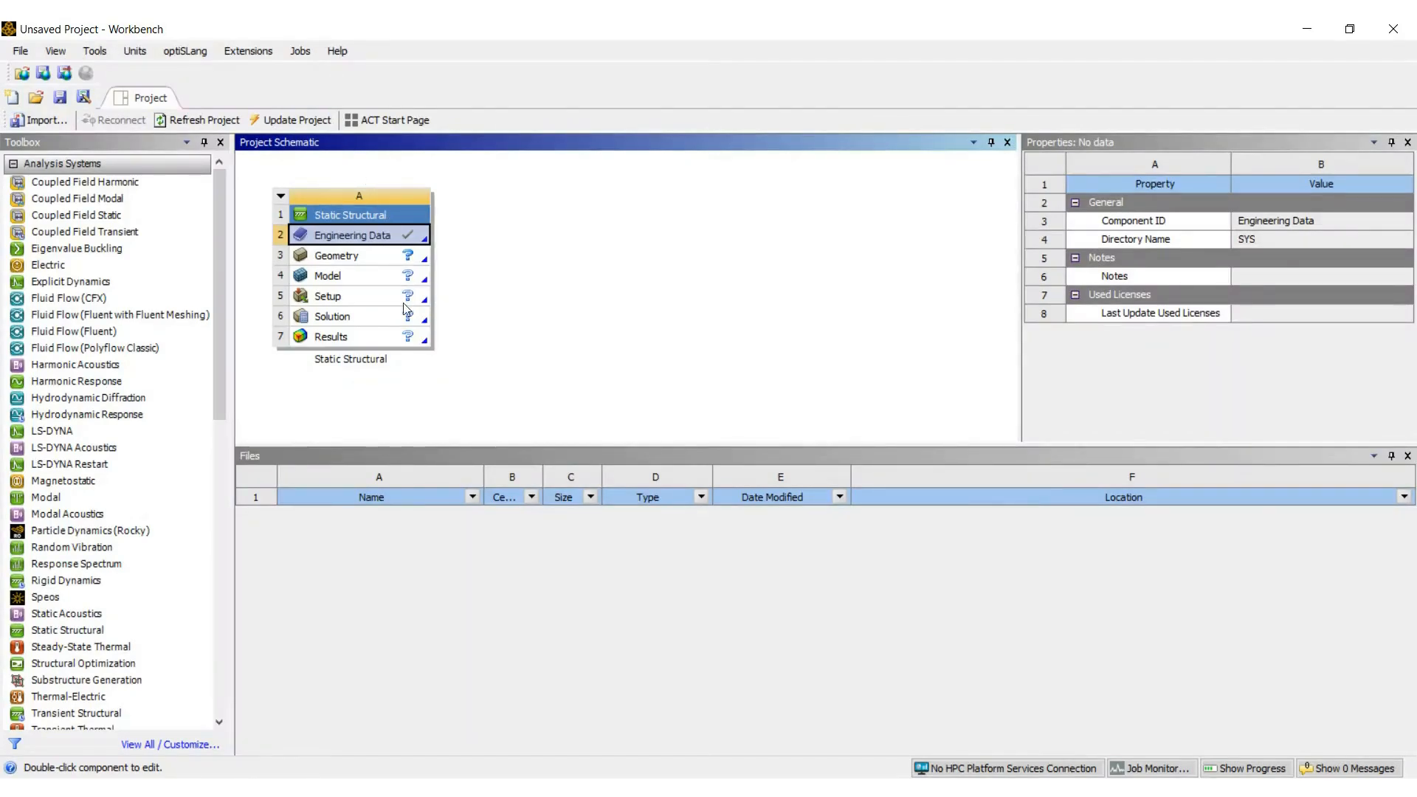
# Create a new SpaceClaim geometry for the Geometry cell of the Static Structural system
pyautogui.press('Down')
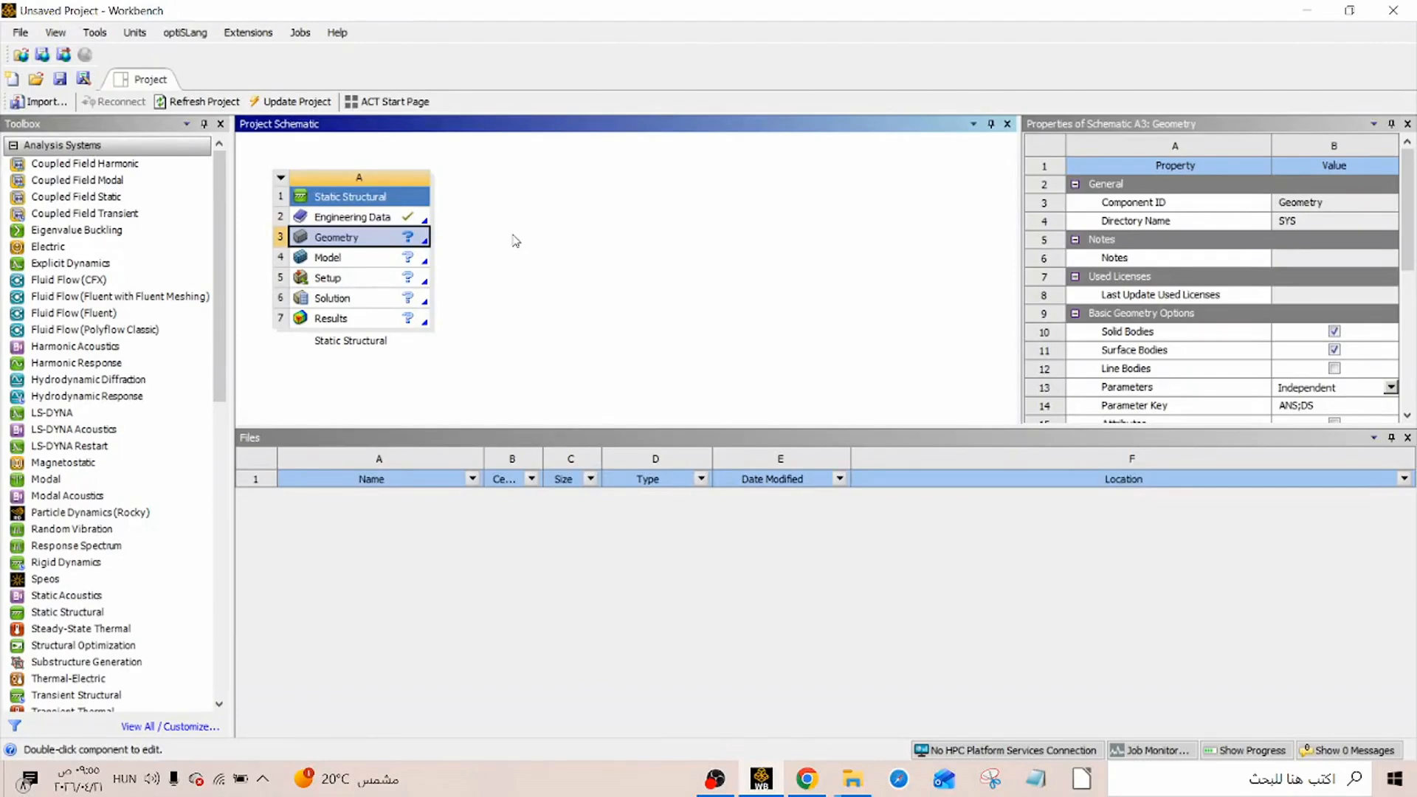
pyautogui.rightClick(397, 239)
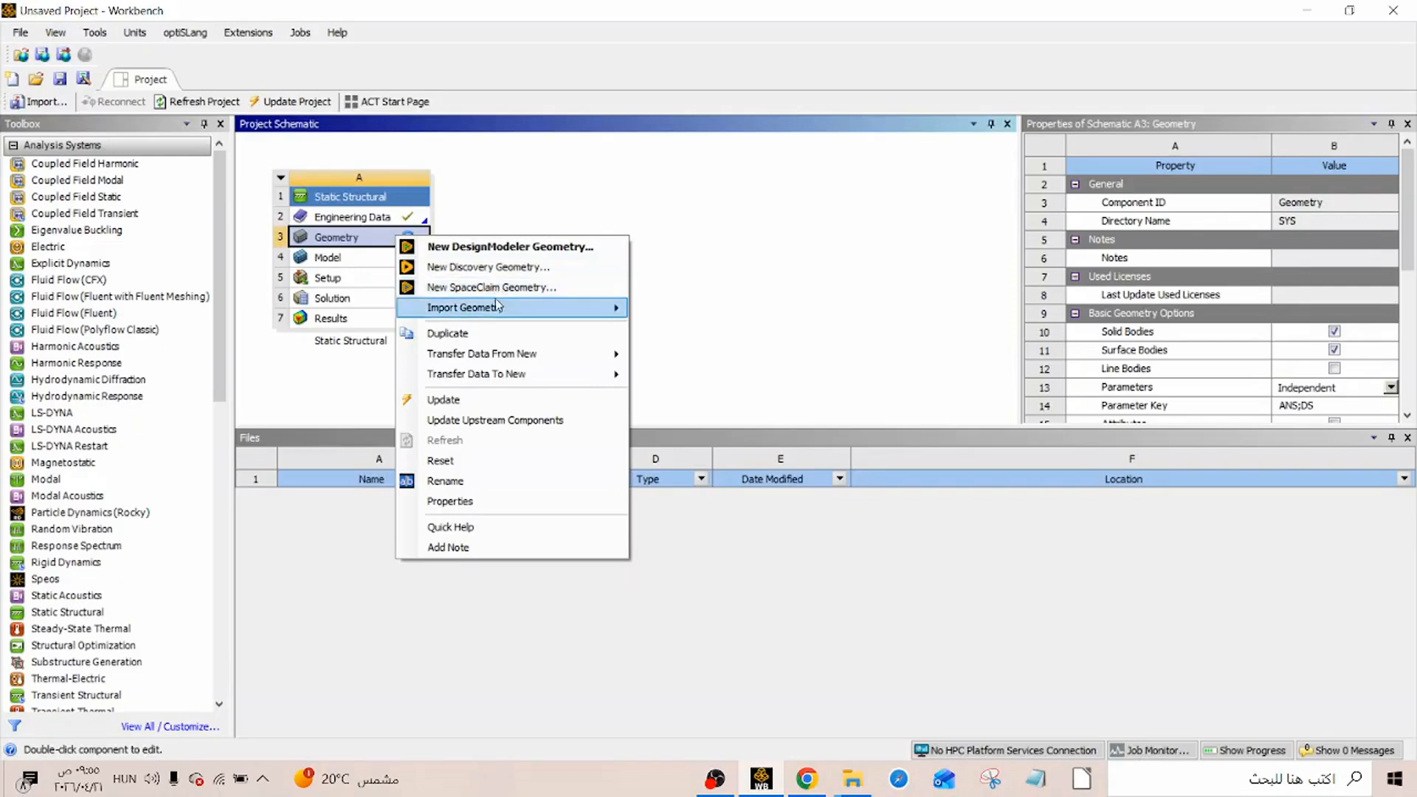
pyautogui.moveTo(495, 309)
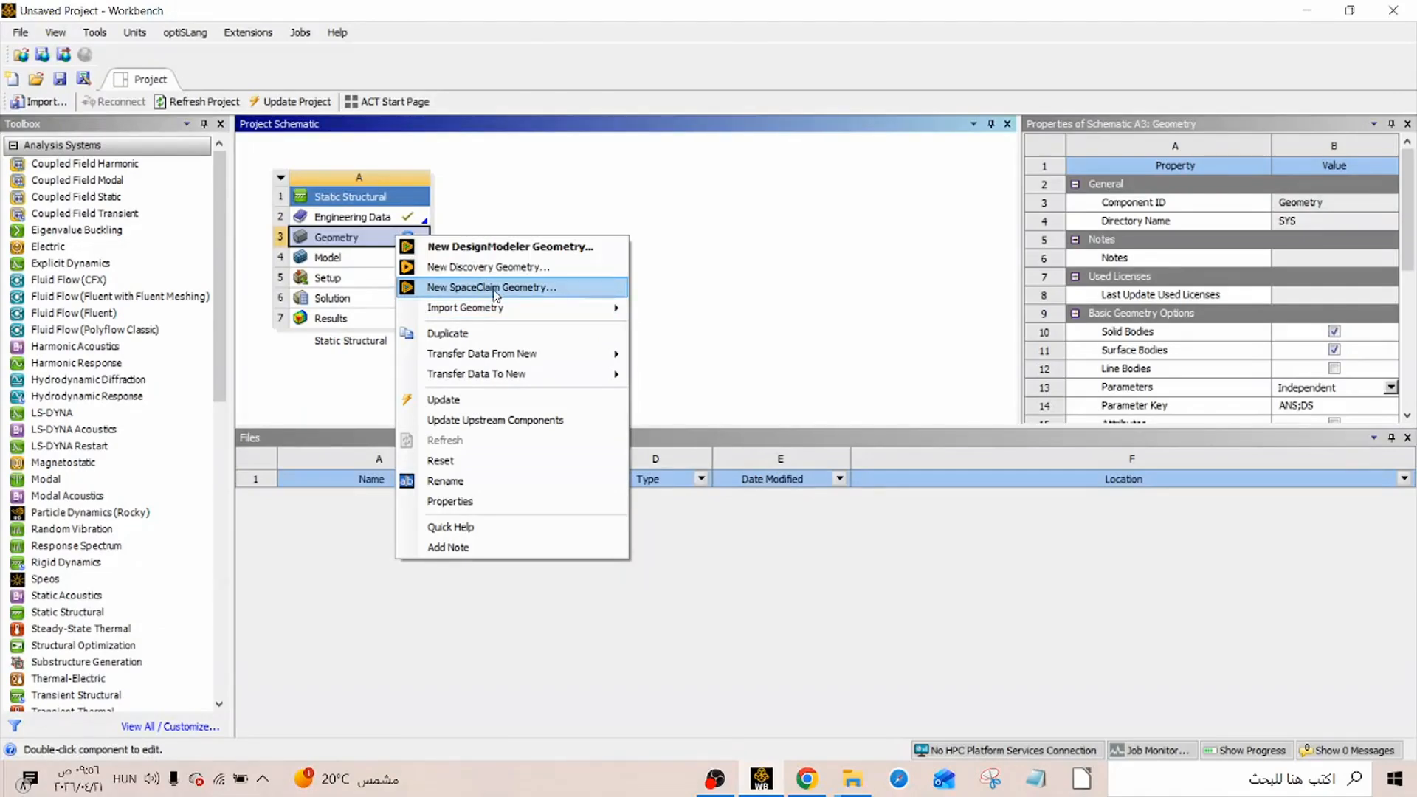
pyautogui.click(495, 288)
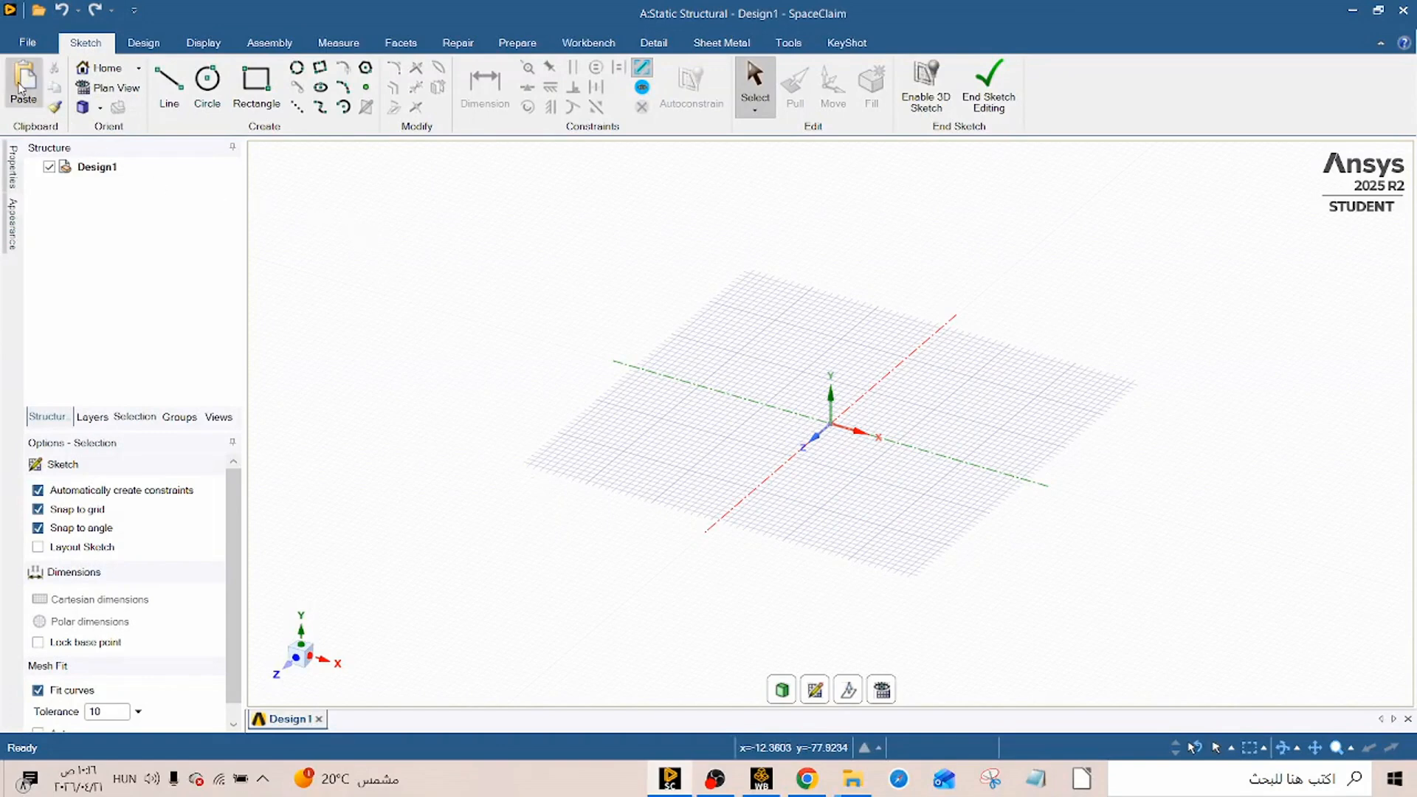
# Review the document's units settings in the SpaceClaim options and accept them
pyautogui.click(11, 45)
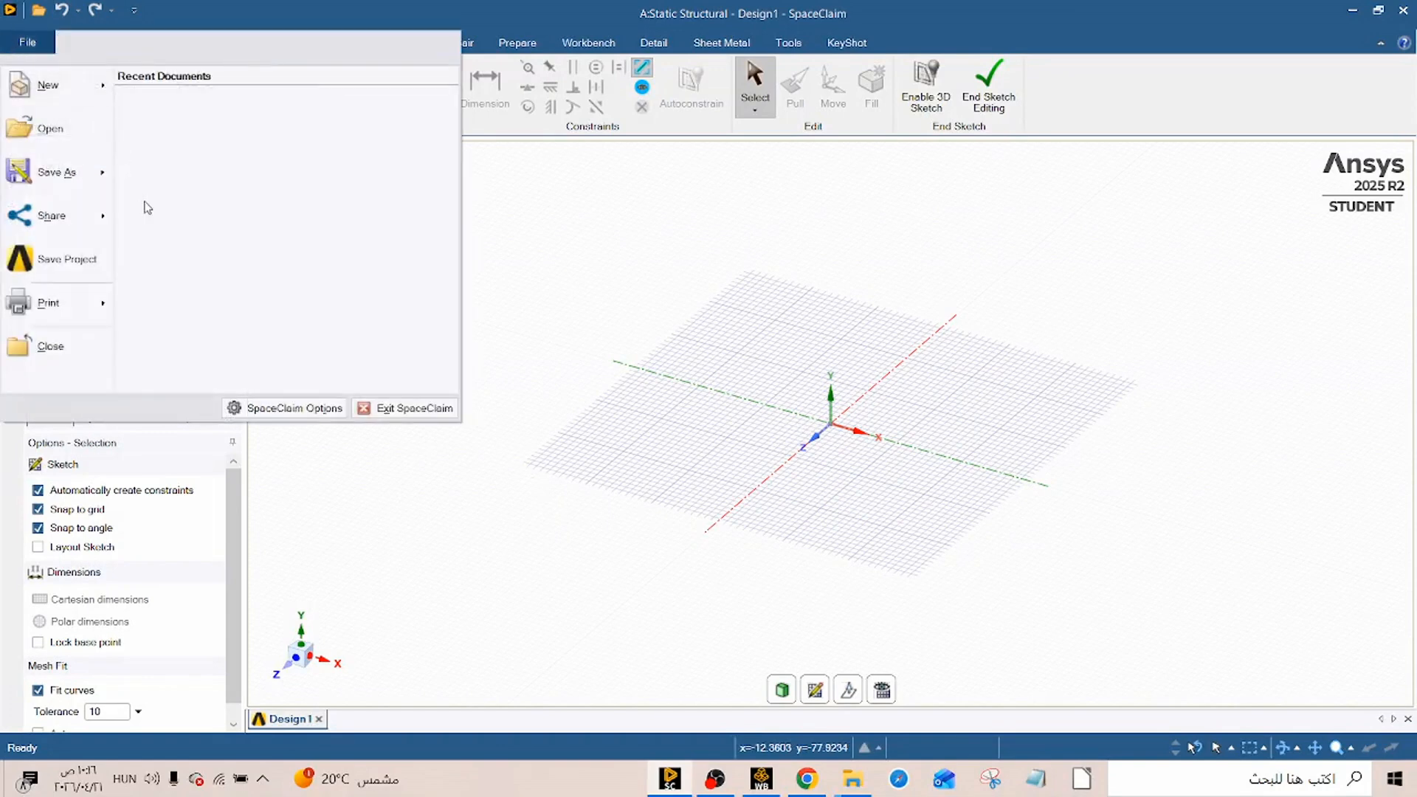
pyautogui.click(295, 409)
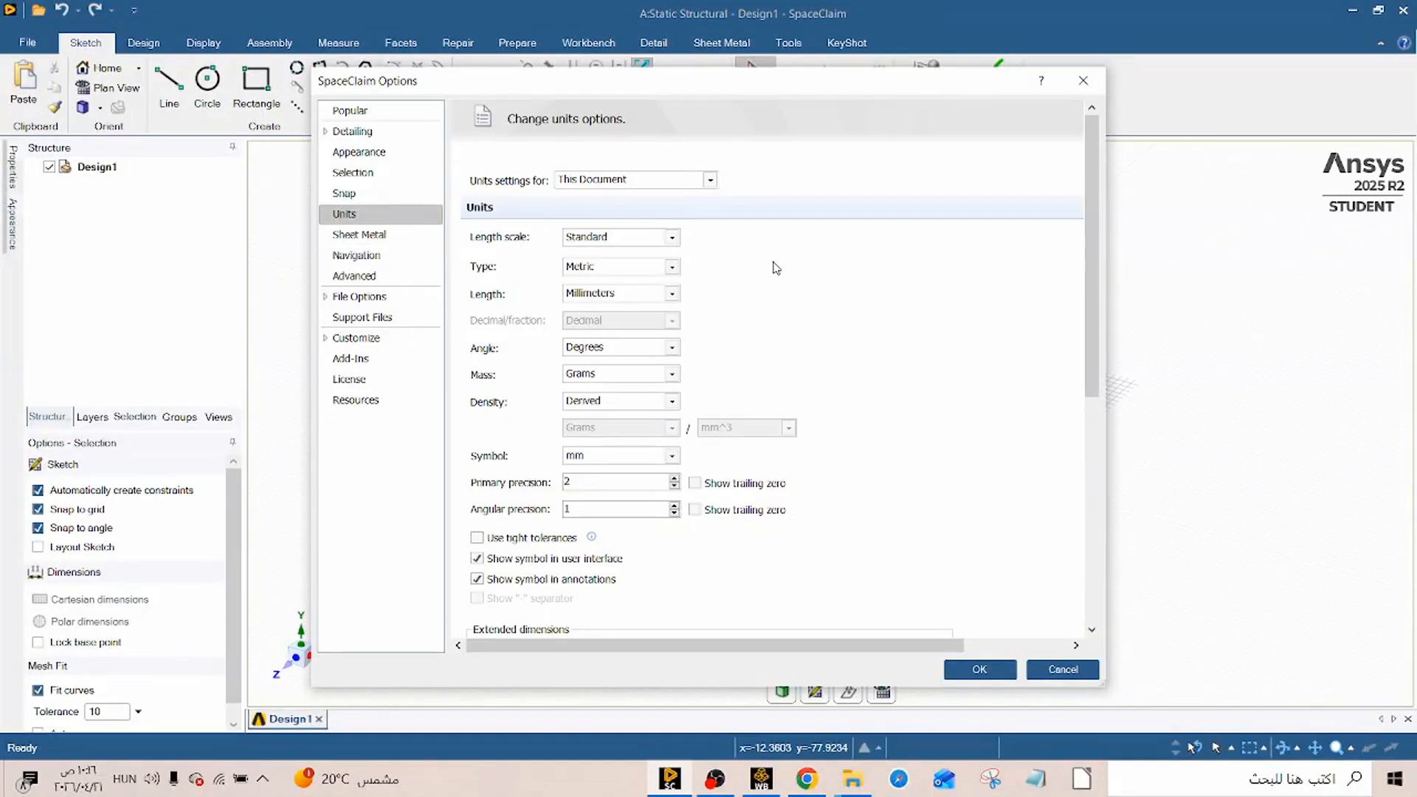
pyautogui.click(980, 669)
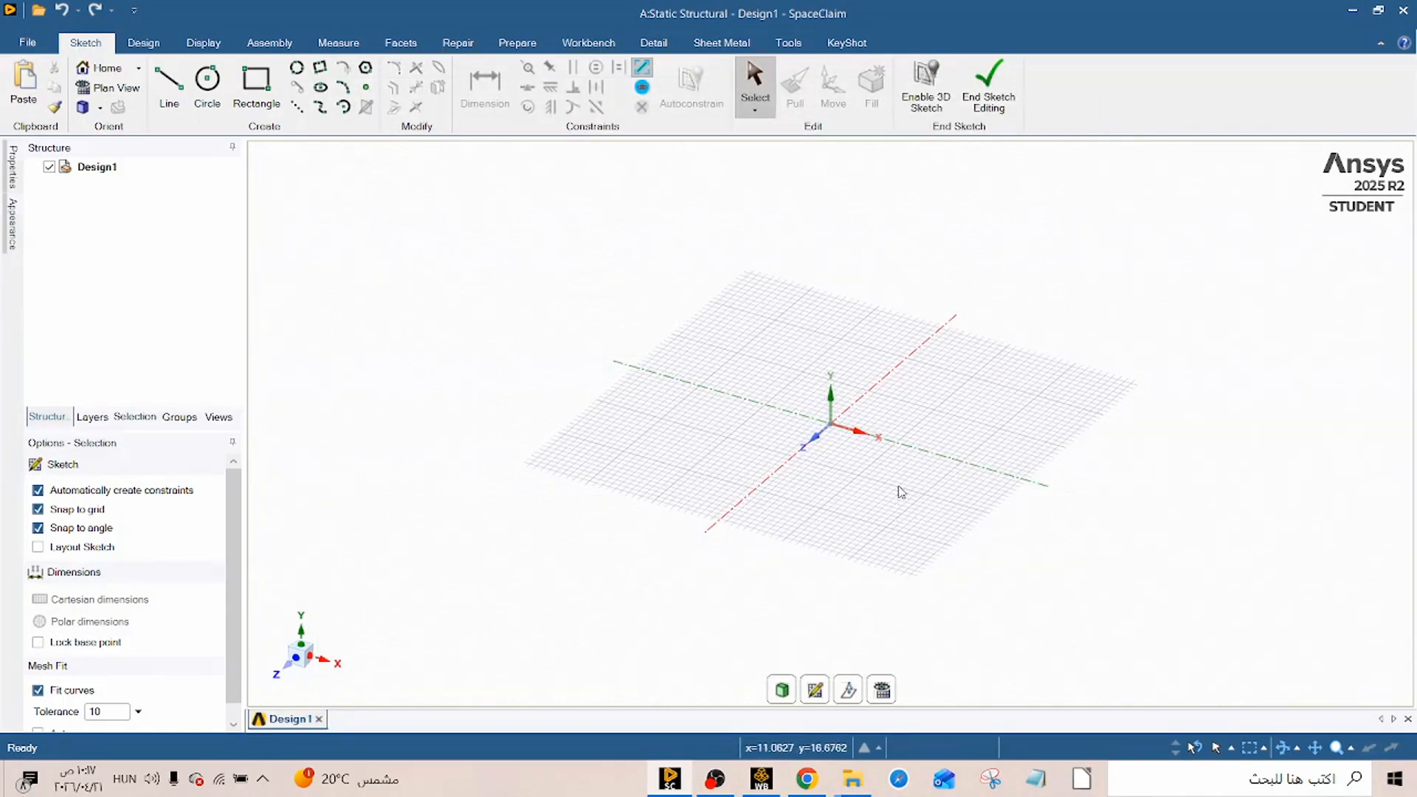
# Set the sketch plane to the XY plane and show it in plan view
pyautogui.click(916, 351)
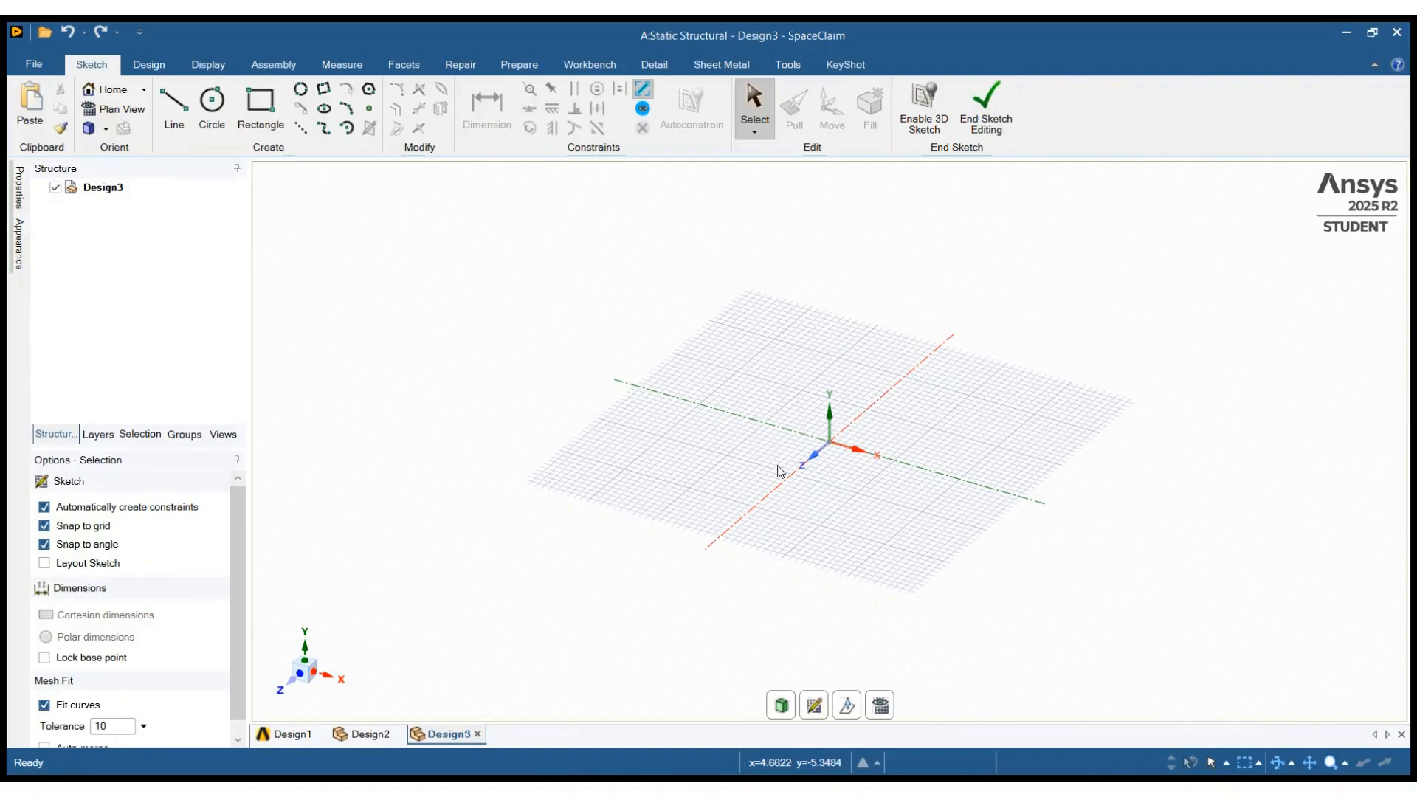
pyautogui.click(814, 707)
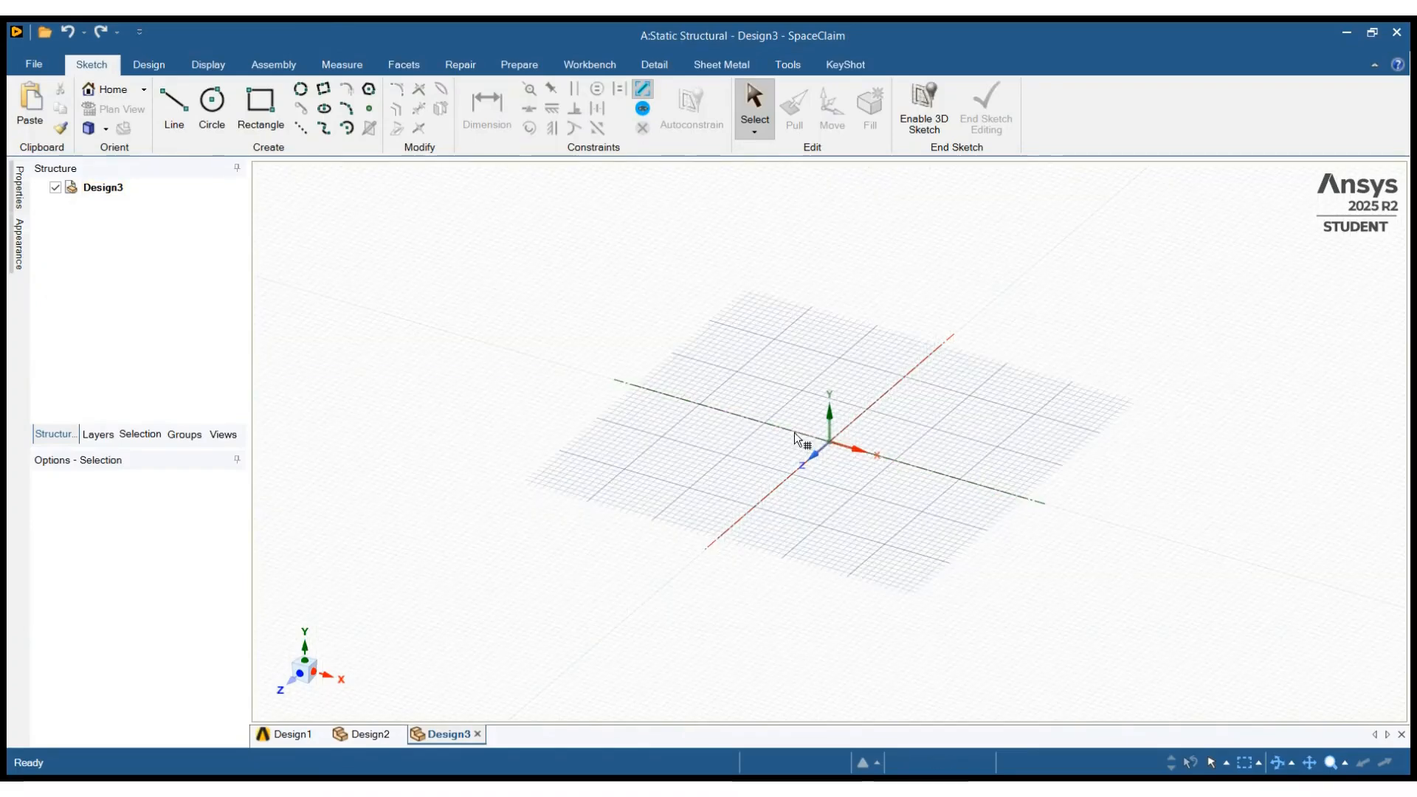
pyautogui.click(898, 380)
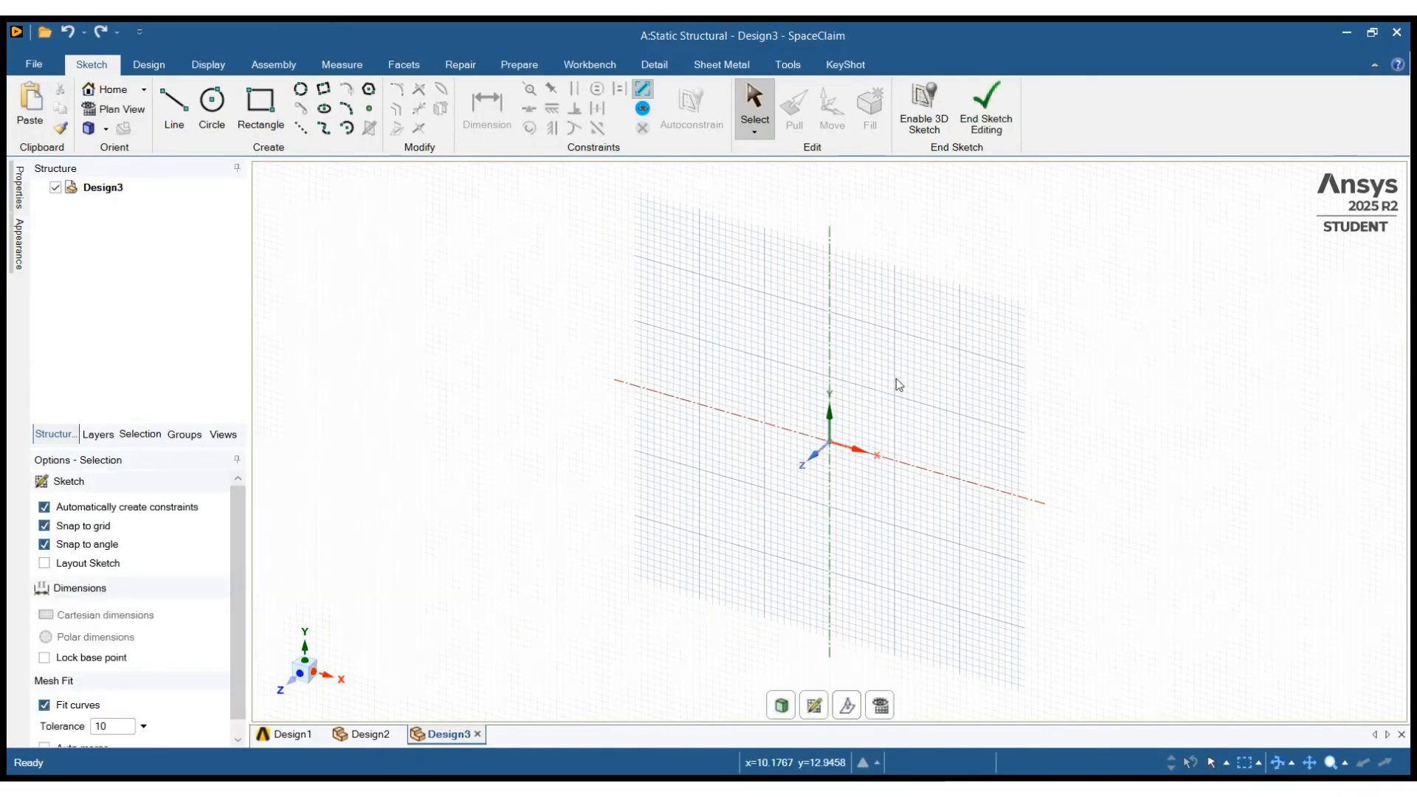
pyautogui.click(882, 706)
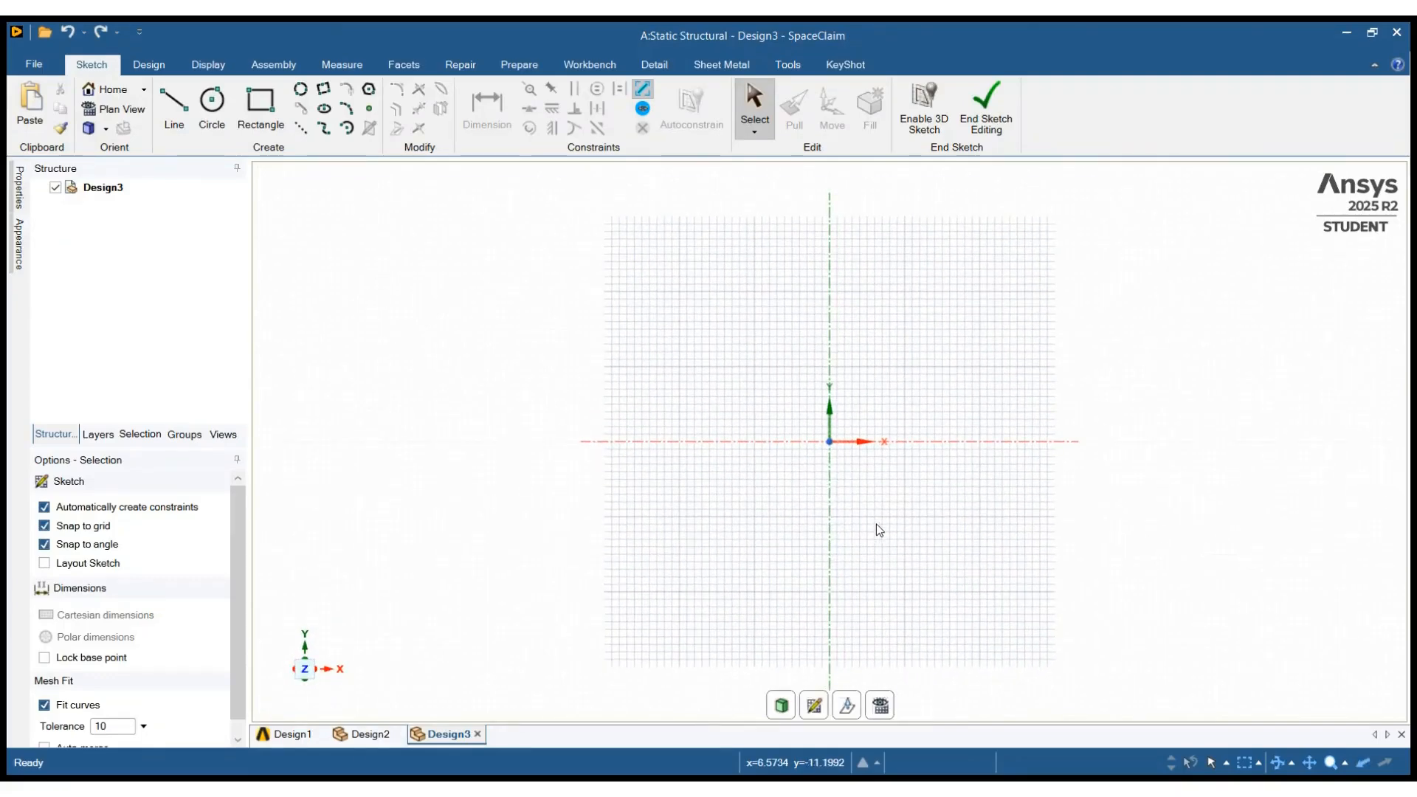
pyautogui.click(825, 442)
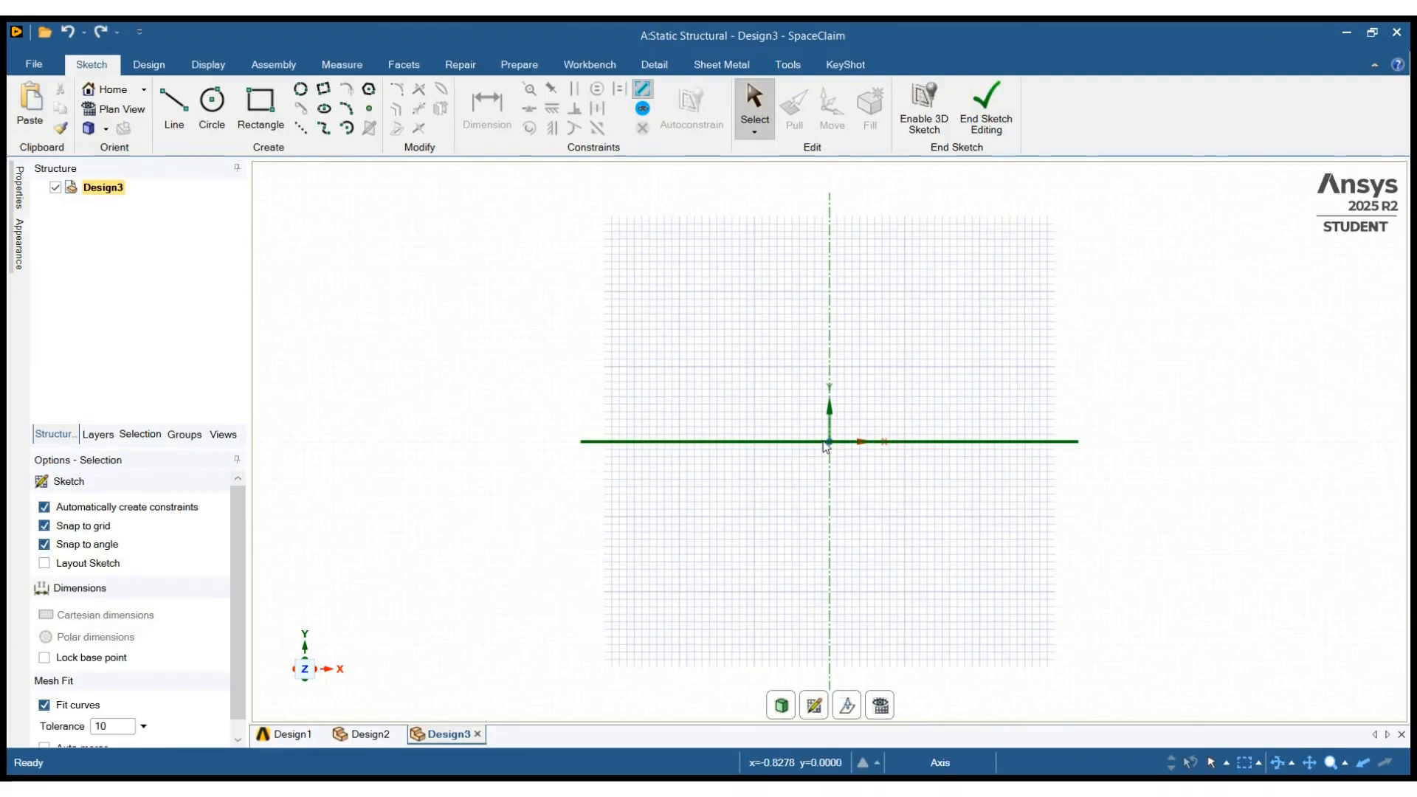
pyautogui.press('Escape')
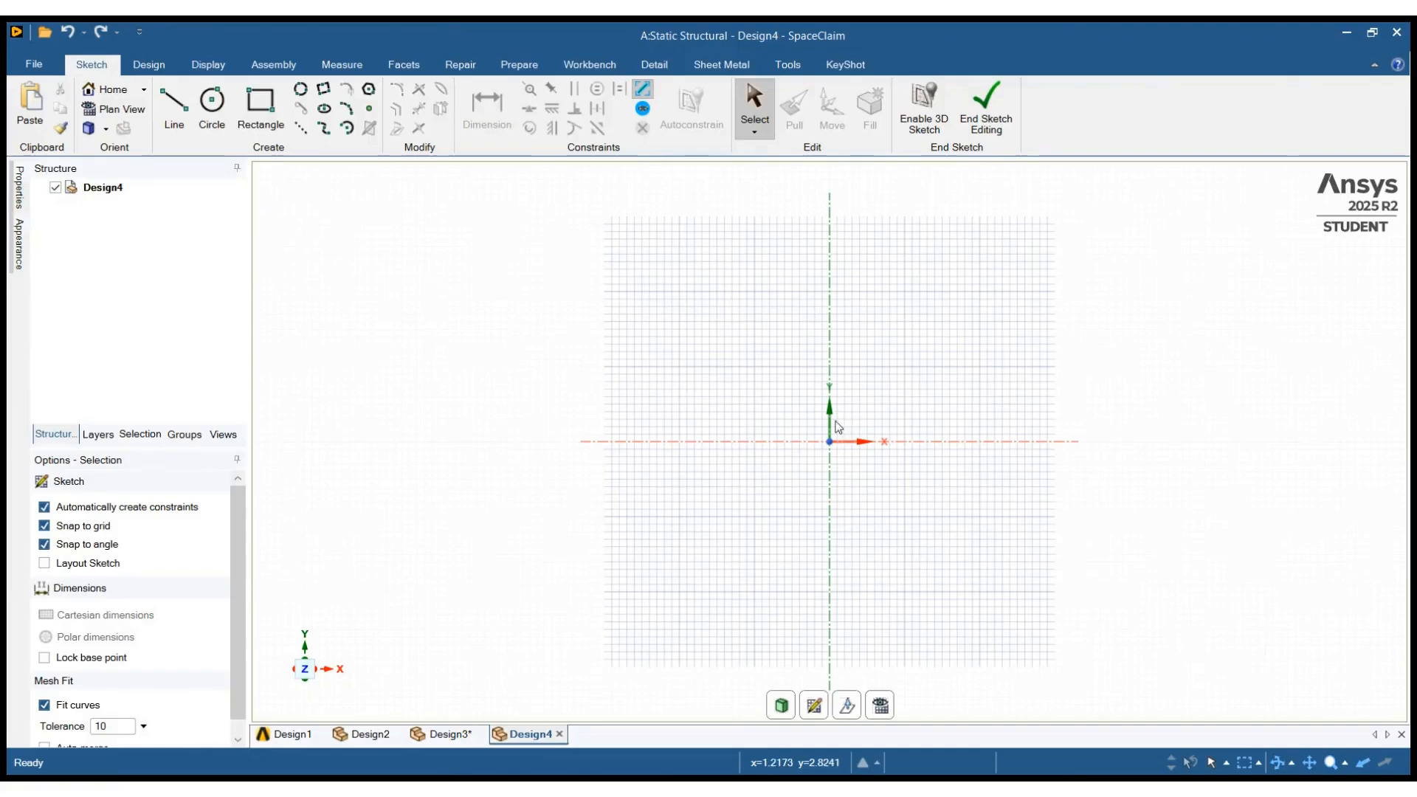
# Sketch a 2000 mm by 200 mm rectangle from the origin and turn it into a surface in 3D mode
pyautogui.click(251, 112)
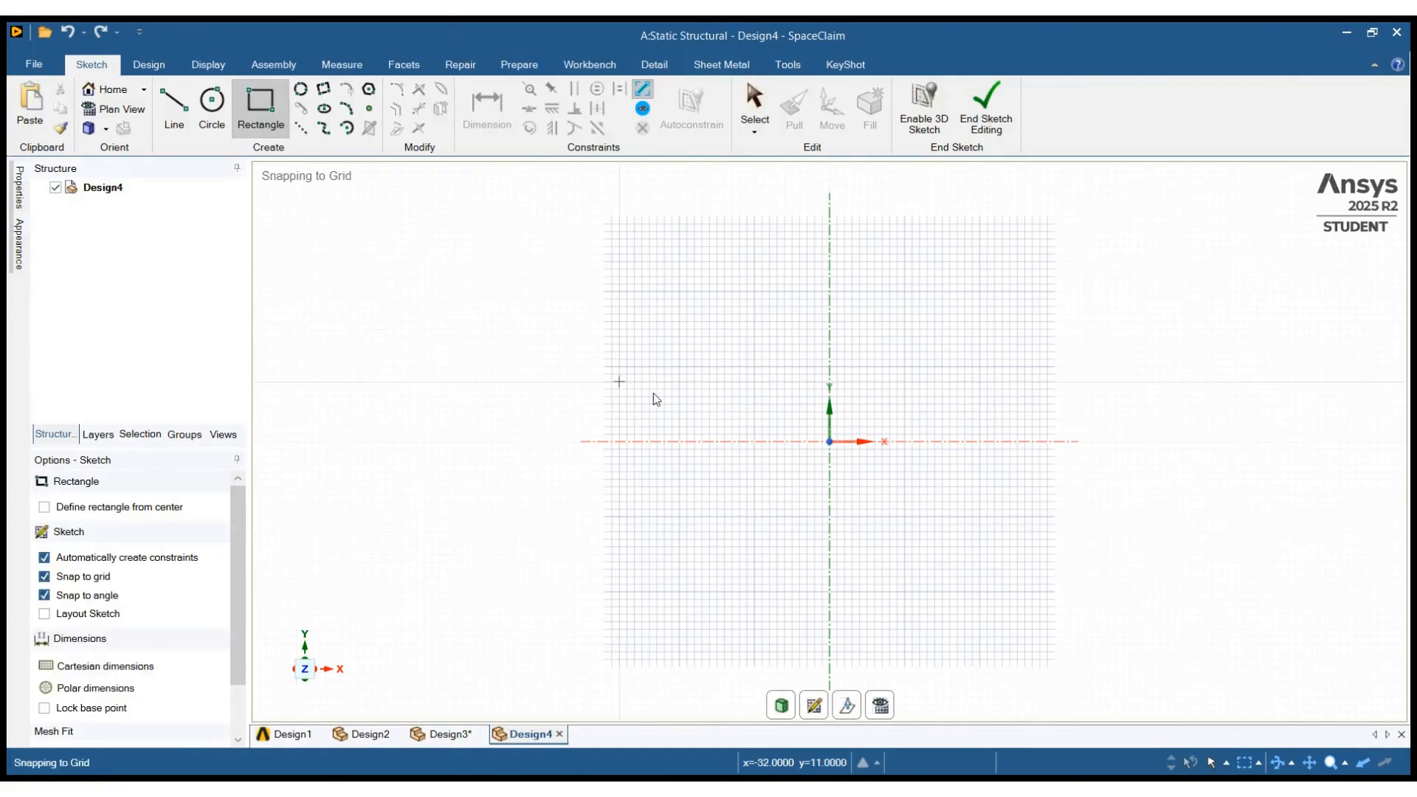
pyautogui.click(830, 442)
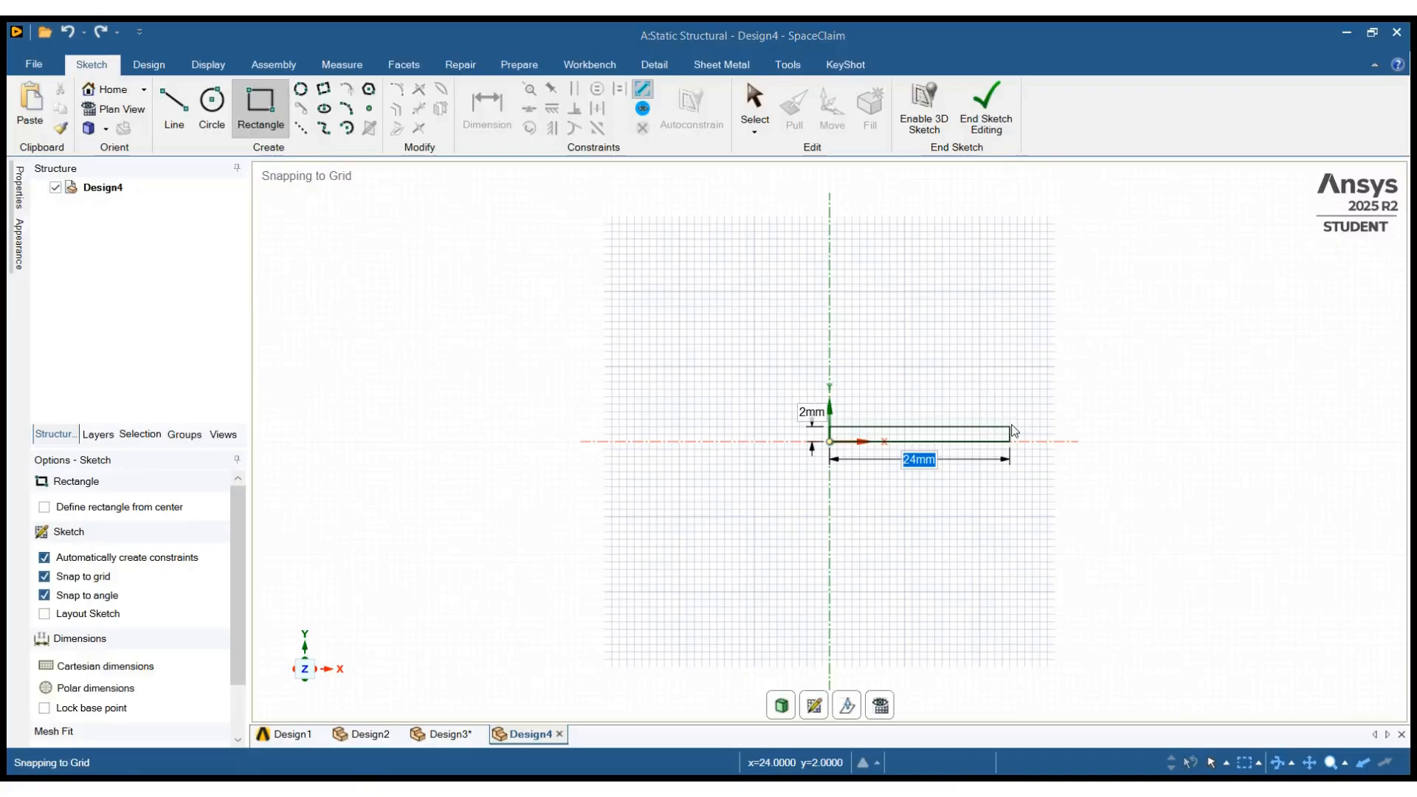
pyautogui.scroll(-15, 1011, 430)
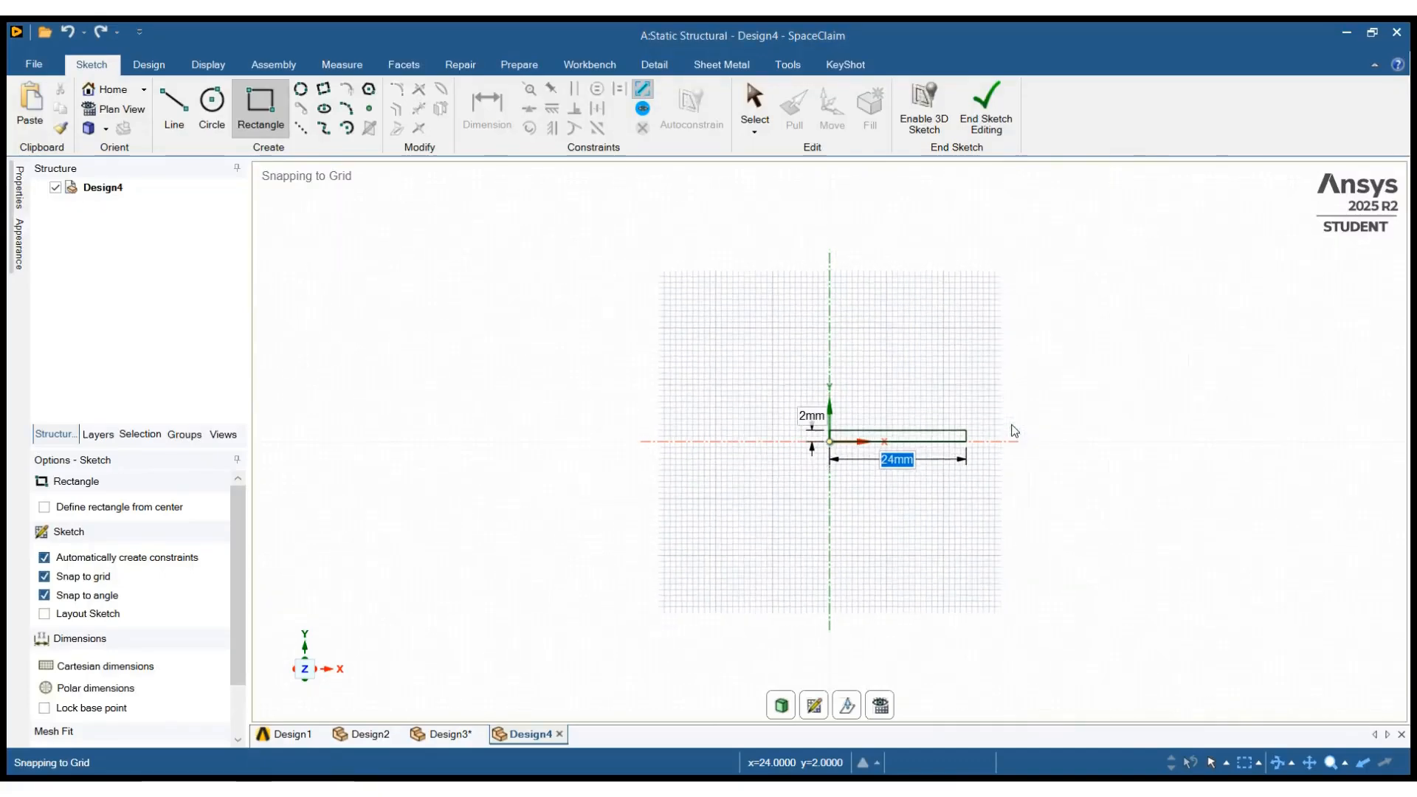
pyautogui.write('2000')
pyautogui.press('Tab')
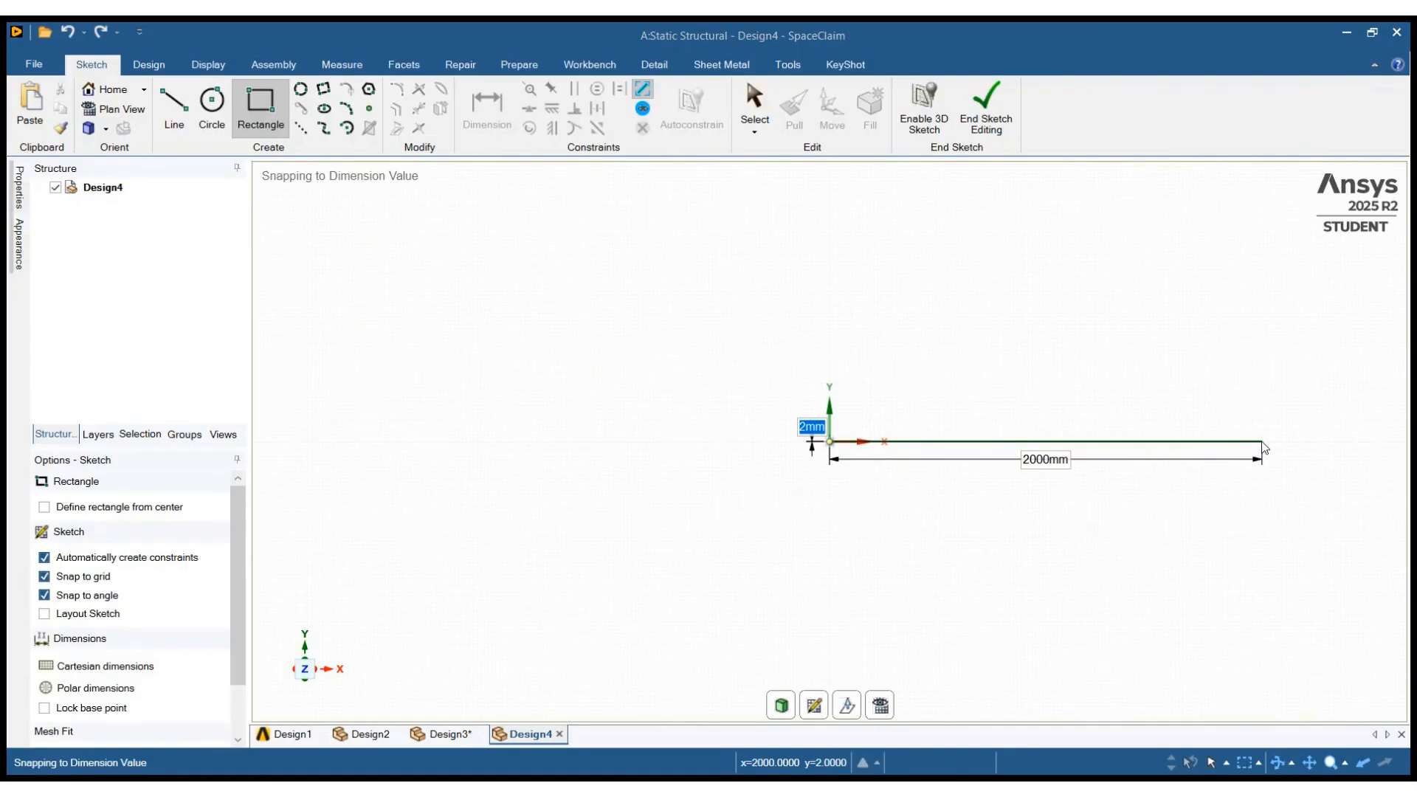
pyautogui.write('200')
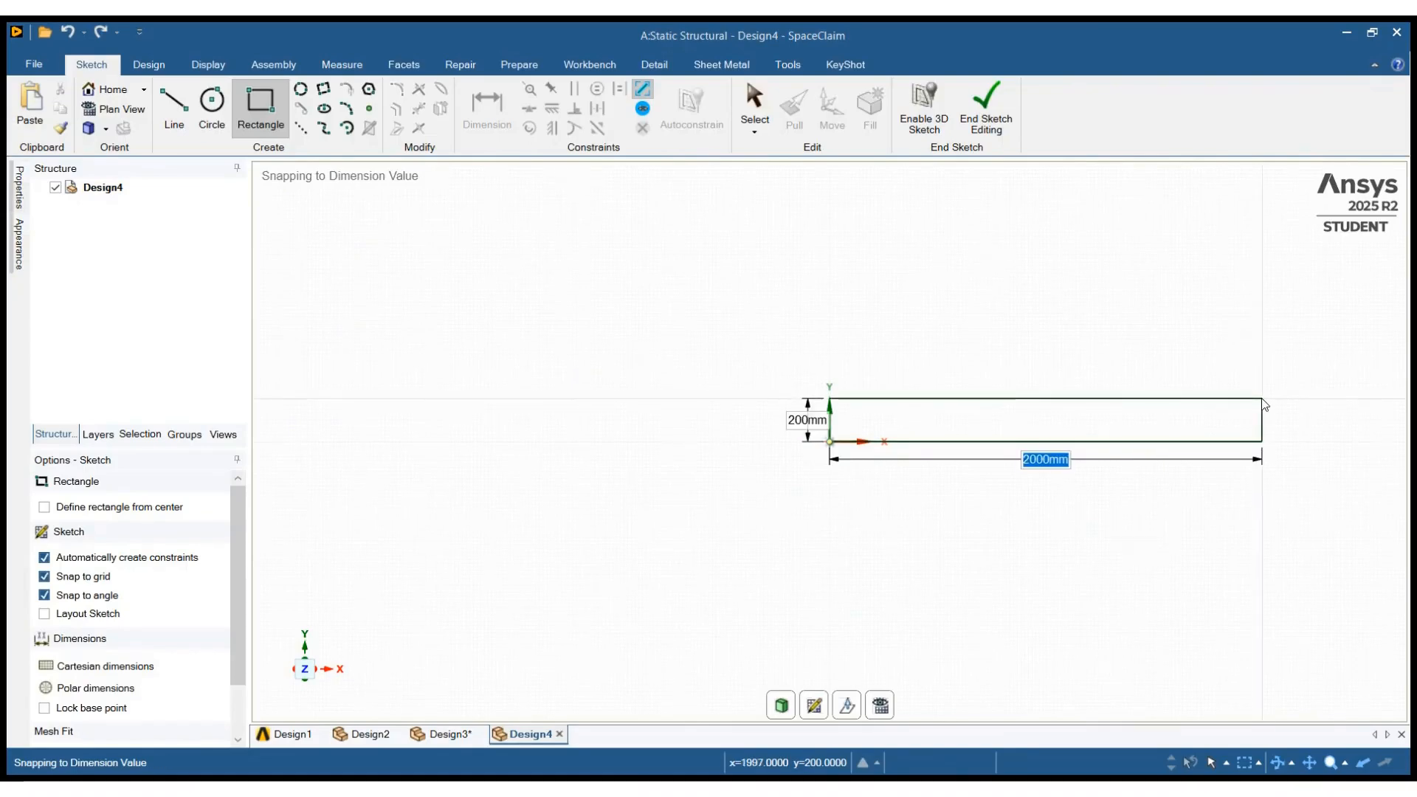
pyautogui.press('Return')
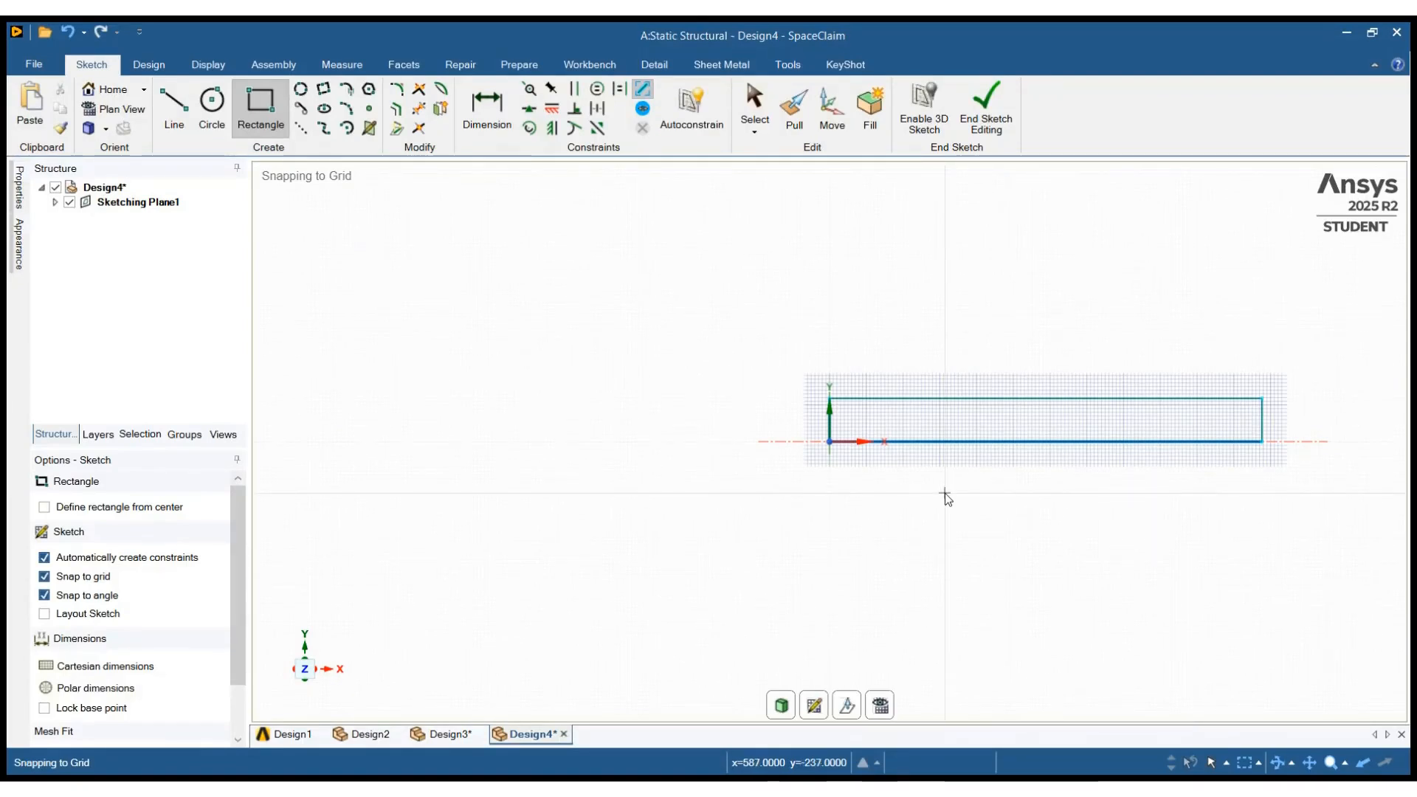
pyautogui.click(784, 707)
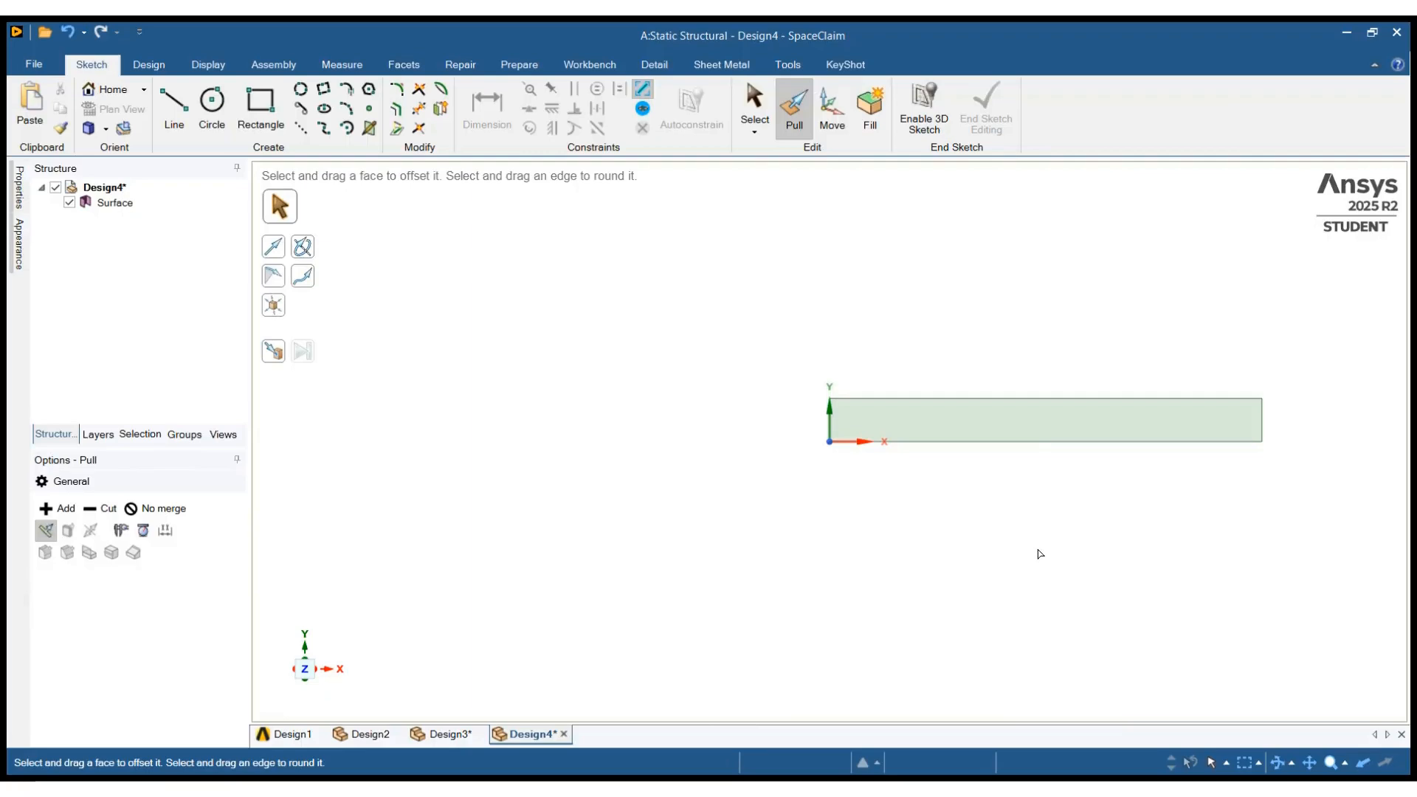
# Pull the rectangular surface 100 mm in the positive Z direction to turn it into a solid beam
pyautogui.click(1144, 416)
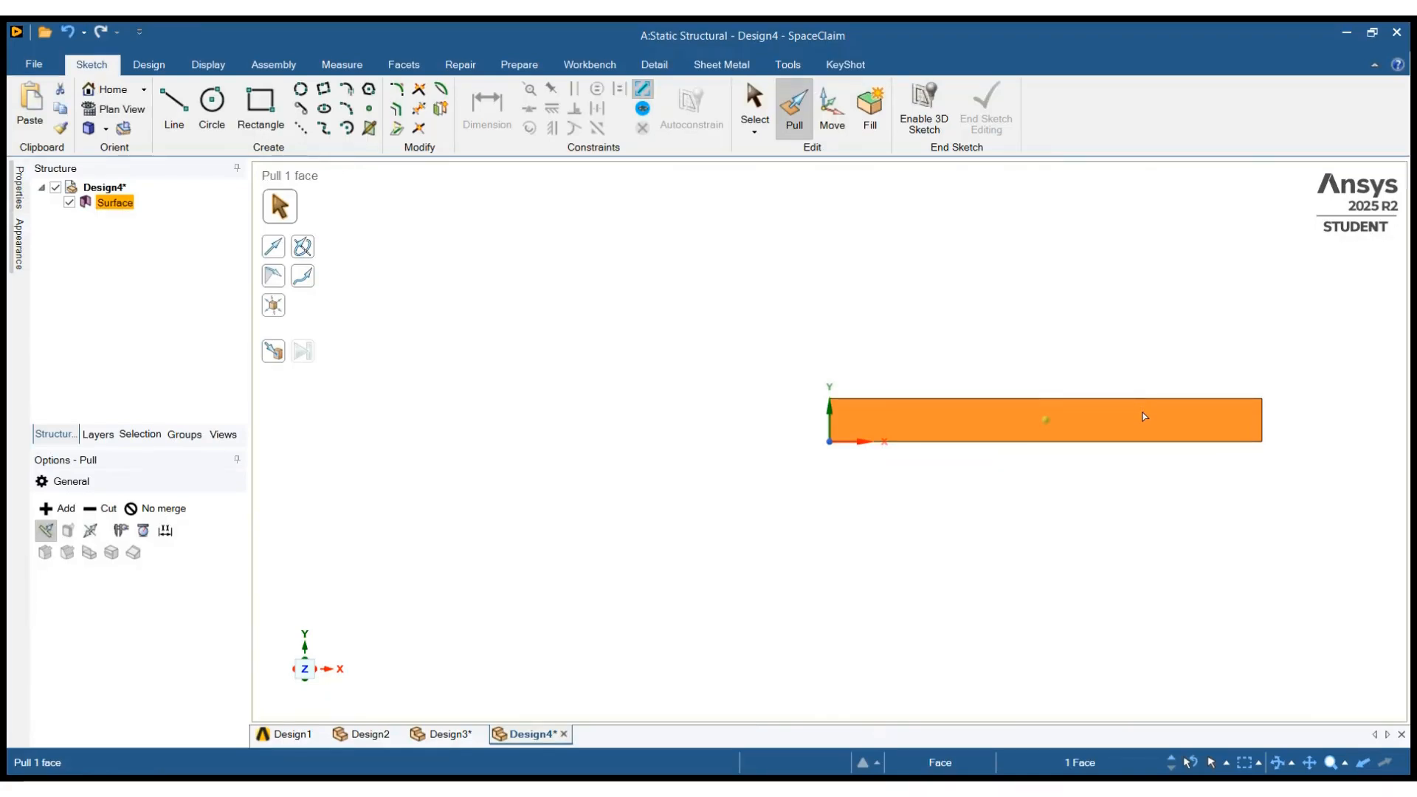
pyautogui.moveTo(1142, 411); pyautogui.dragTo(1106, 555, button='middle')
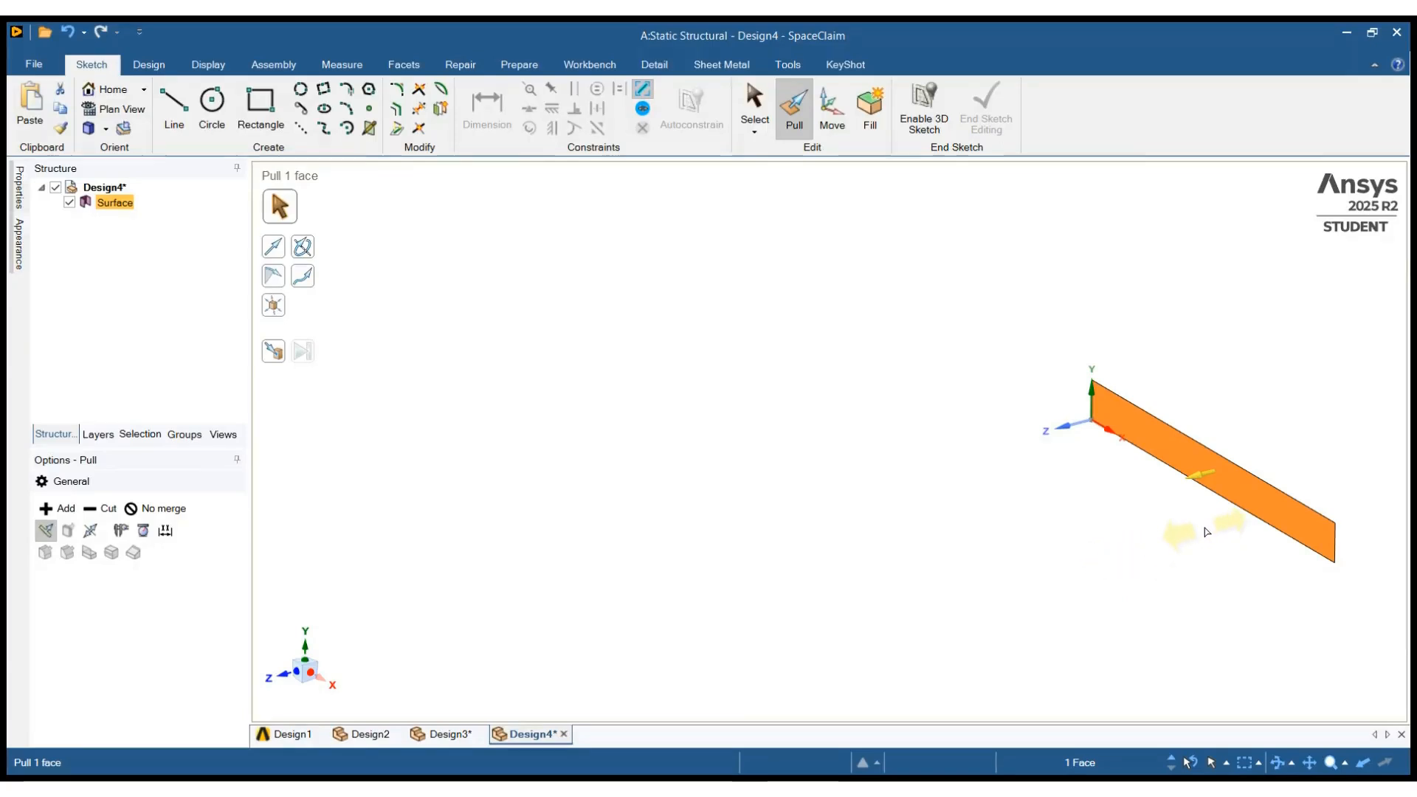
pyautogui.scroll(-1, 1226, 486)
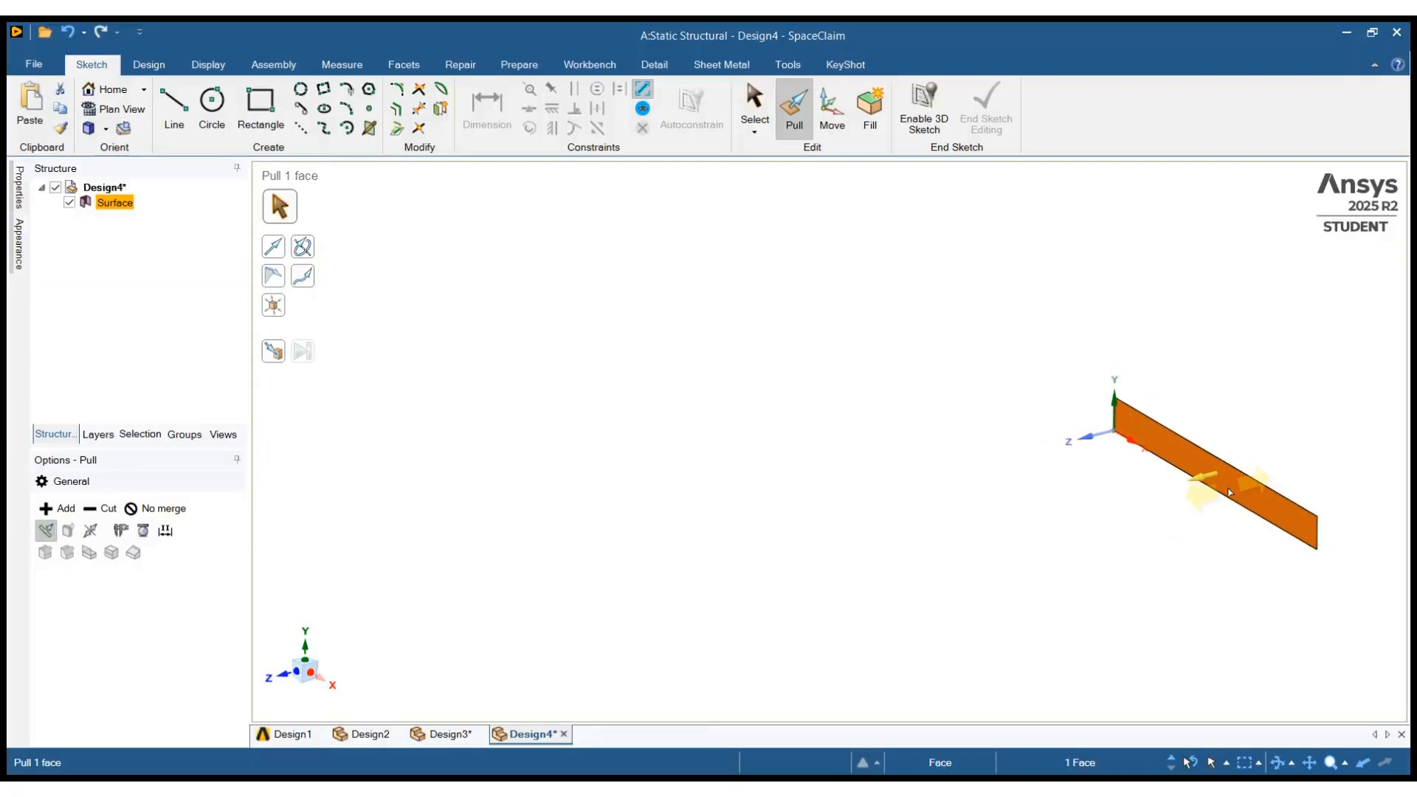
pyautogui.scroll(2, 1230, 493)
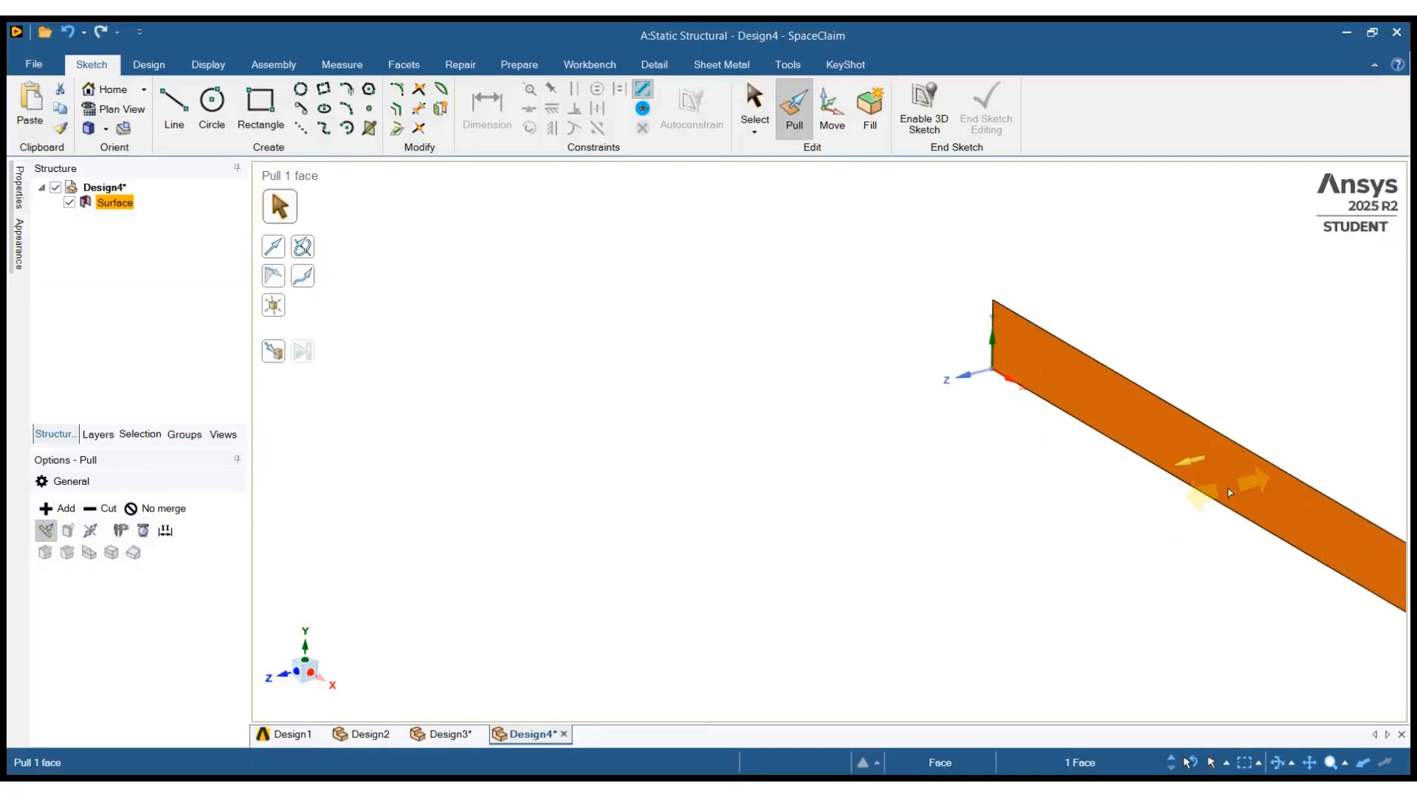
pyautogui.scroll(-3, 1230, 493)
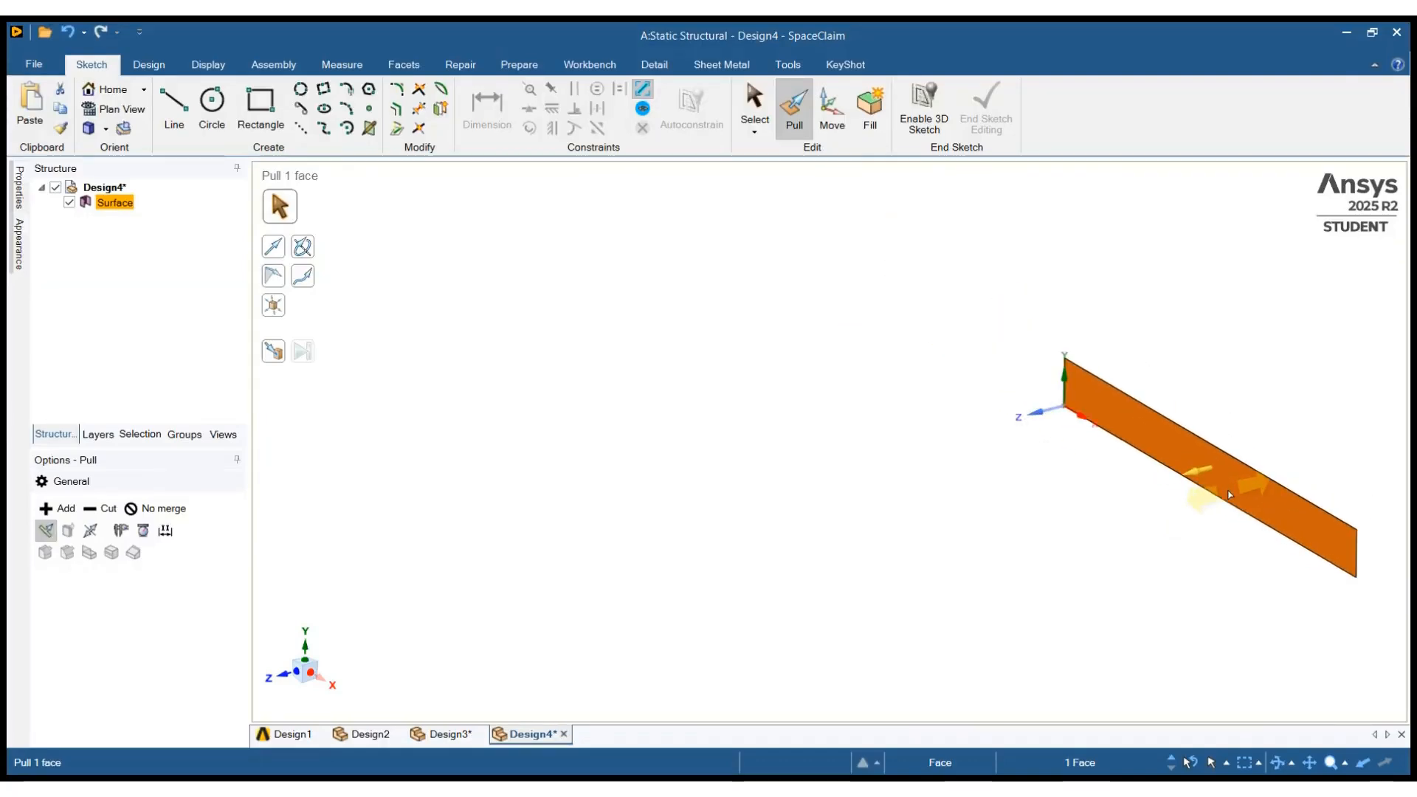
pyautogui.moveTo(1230, 494); pyautogui.dragTo(1056, 500, button='middle')
pyautogui.press('ctrl')
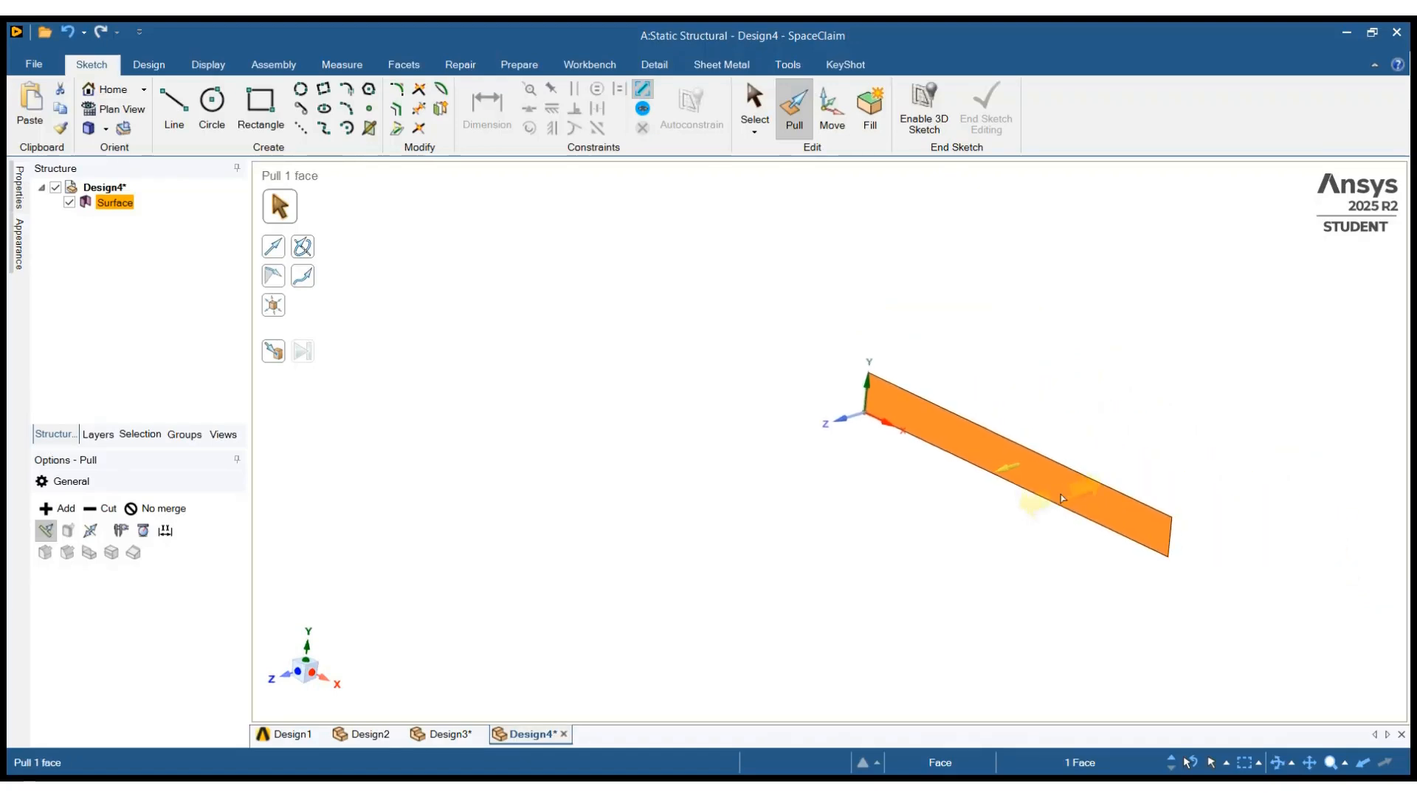
pyautogui.scroll(-2, 1063, 499)
pyautogui.scroll(4, 1062, 498)
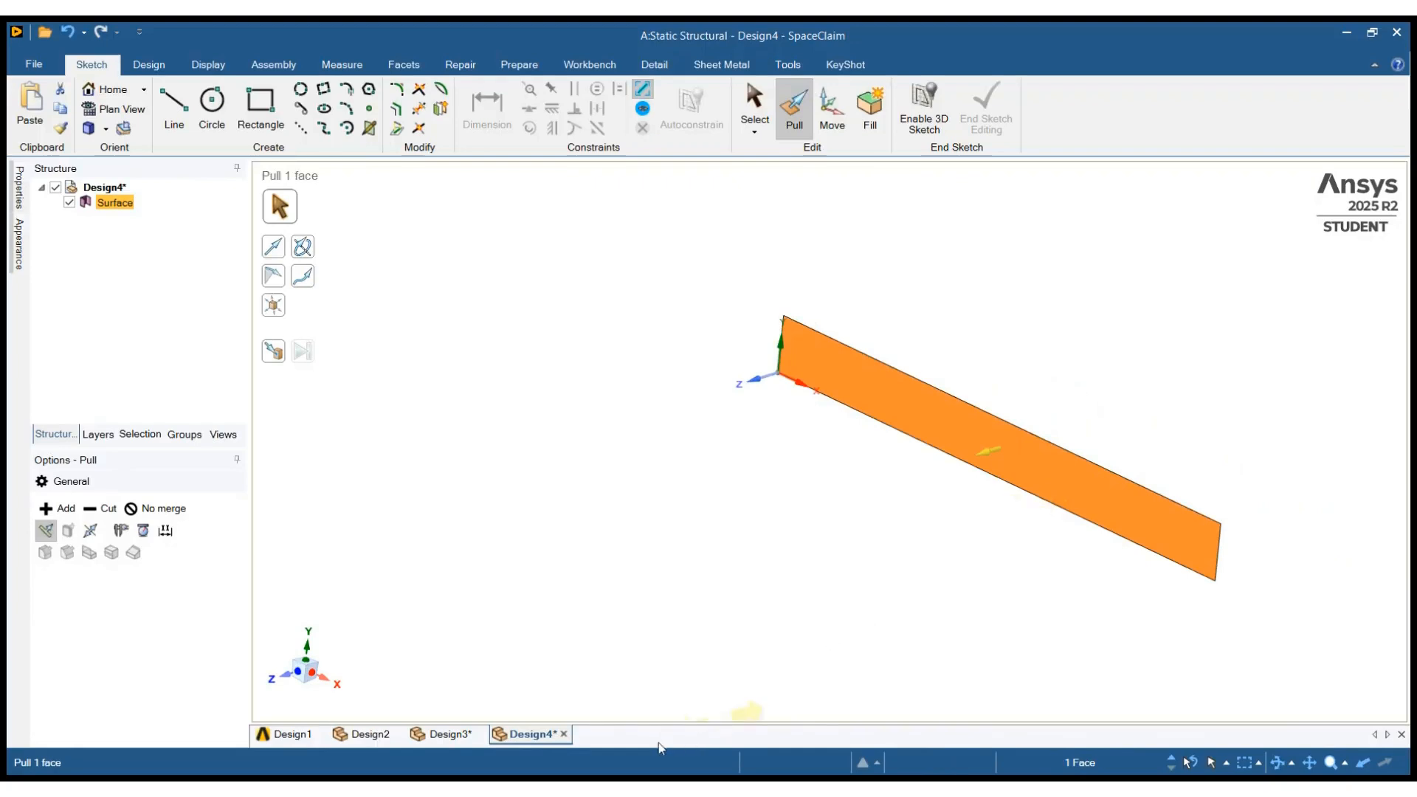
pyautogui.press('Escape')
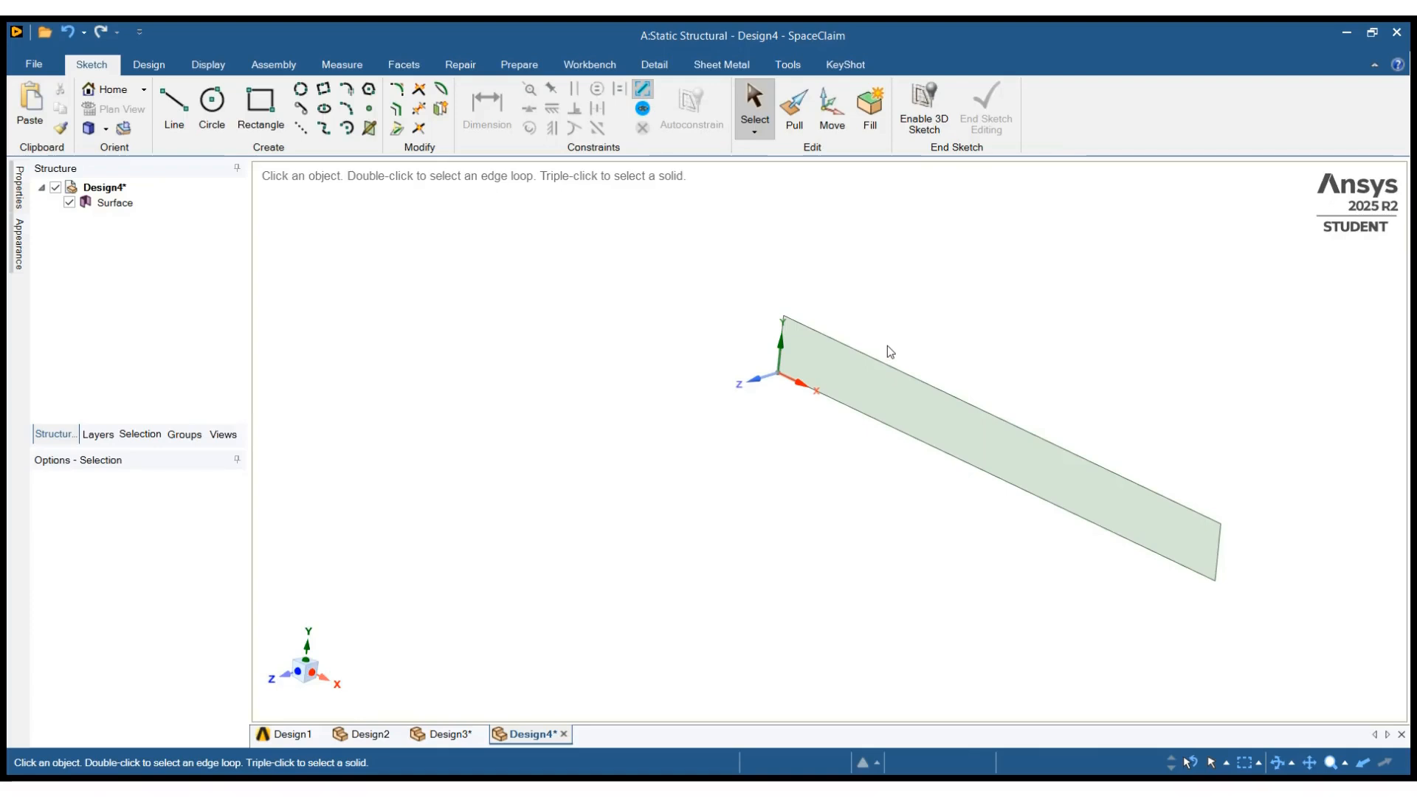
pyautogui.click(797, 110)
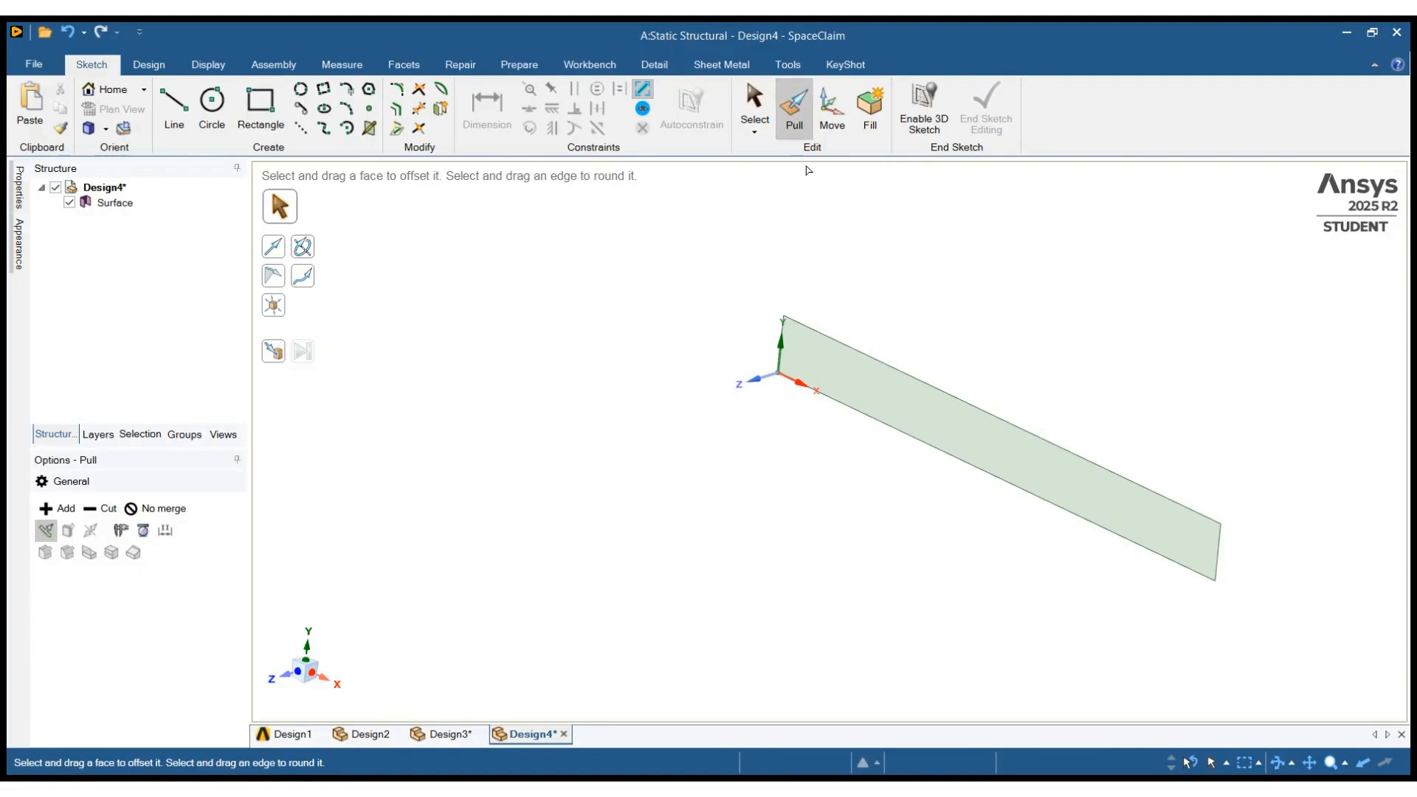
pyautogui.click(938, 430)
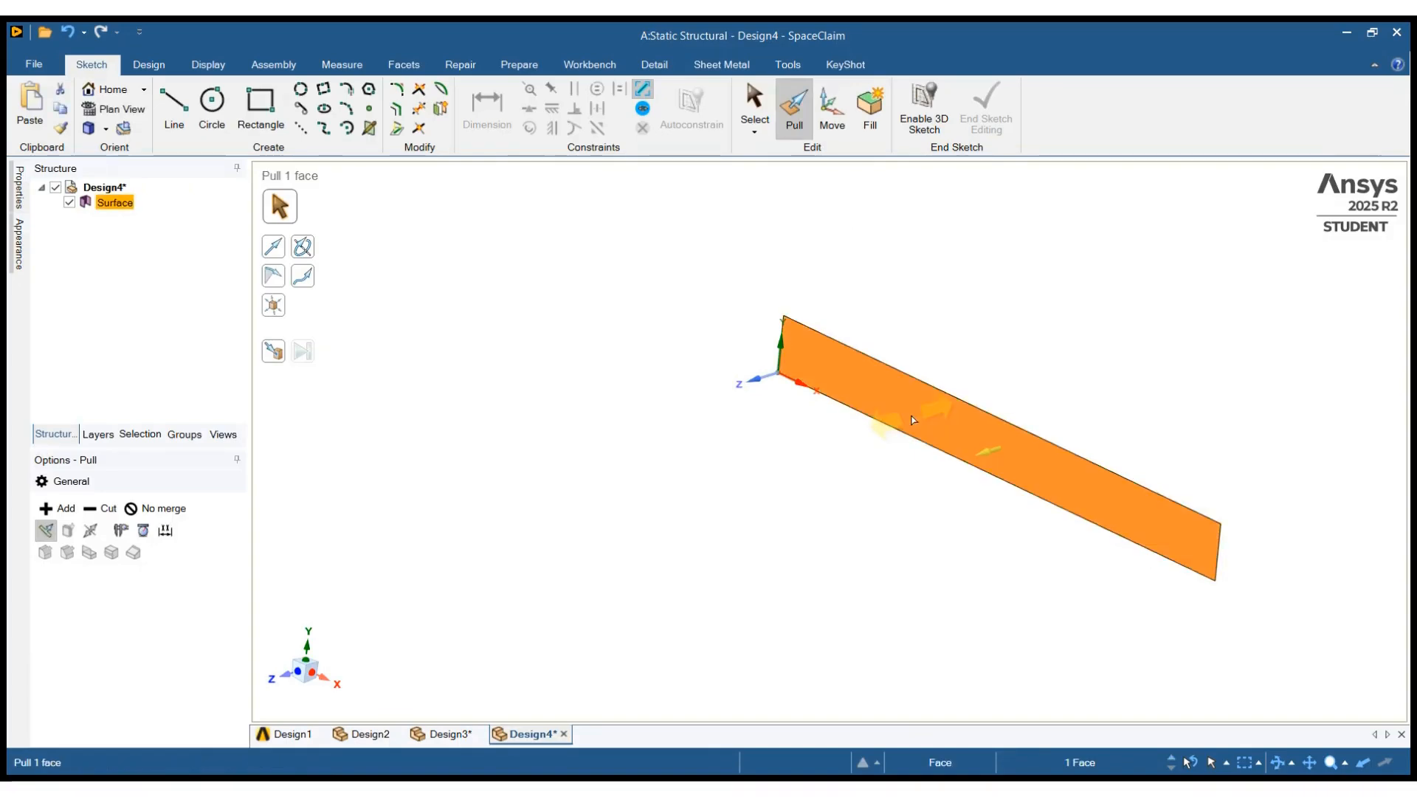
pyautogui.moveTo(982, 455); pyautogui.dragTo(953, 478)
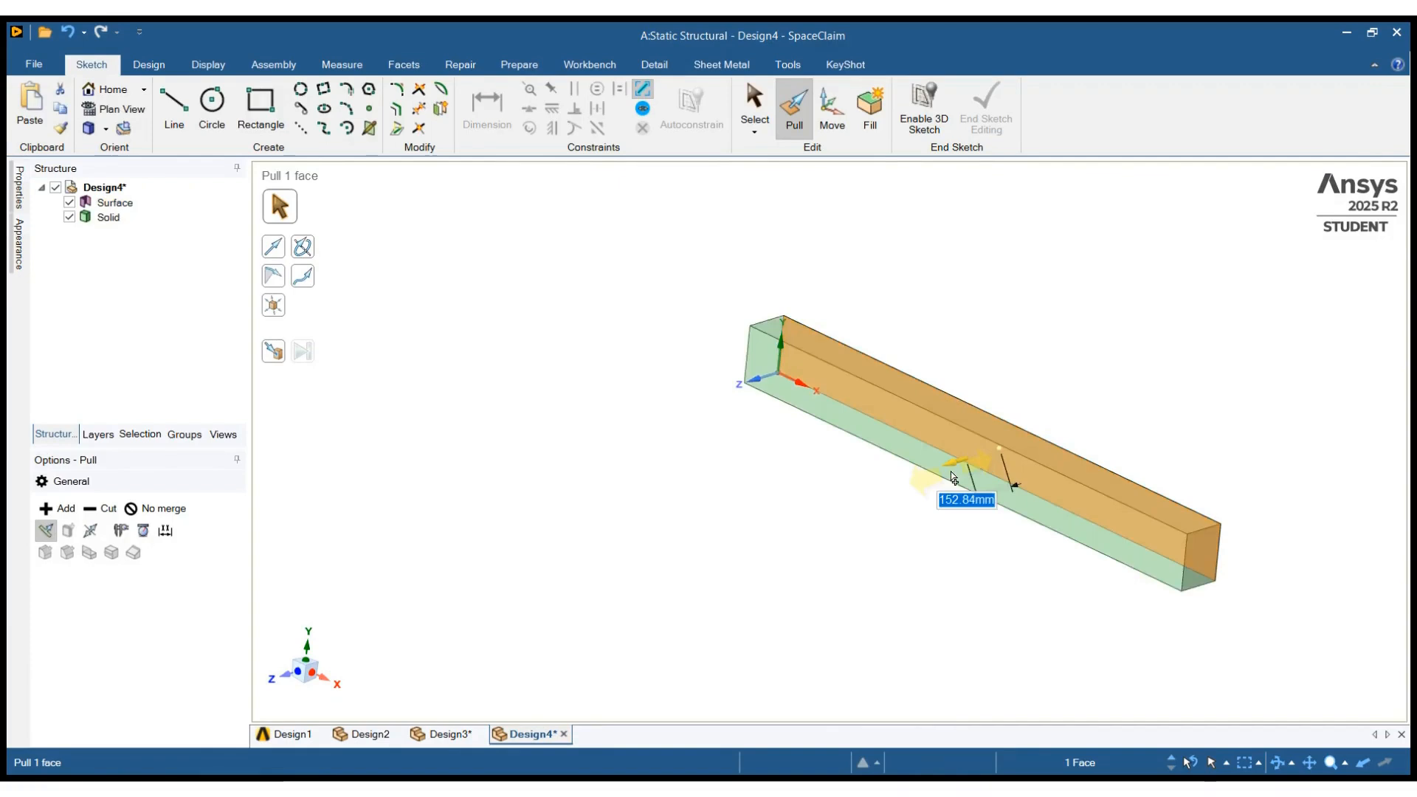
pyautogui.moveTo(952, 477); pyautogui.dragTo(953, 477)
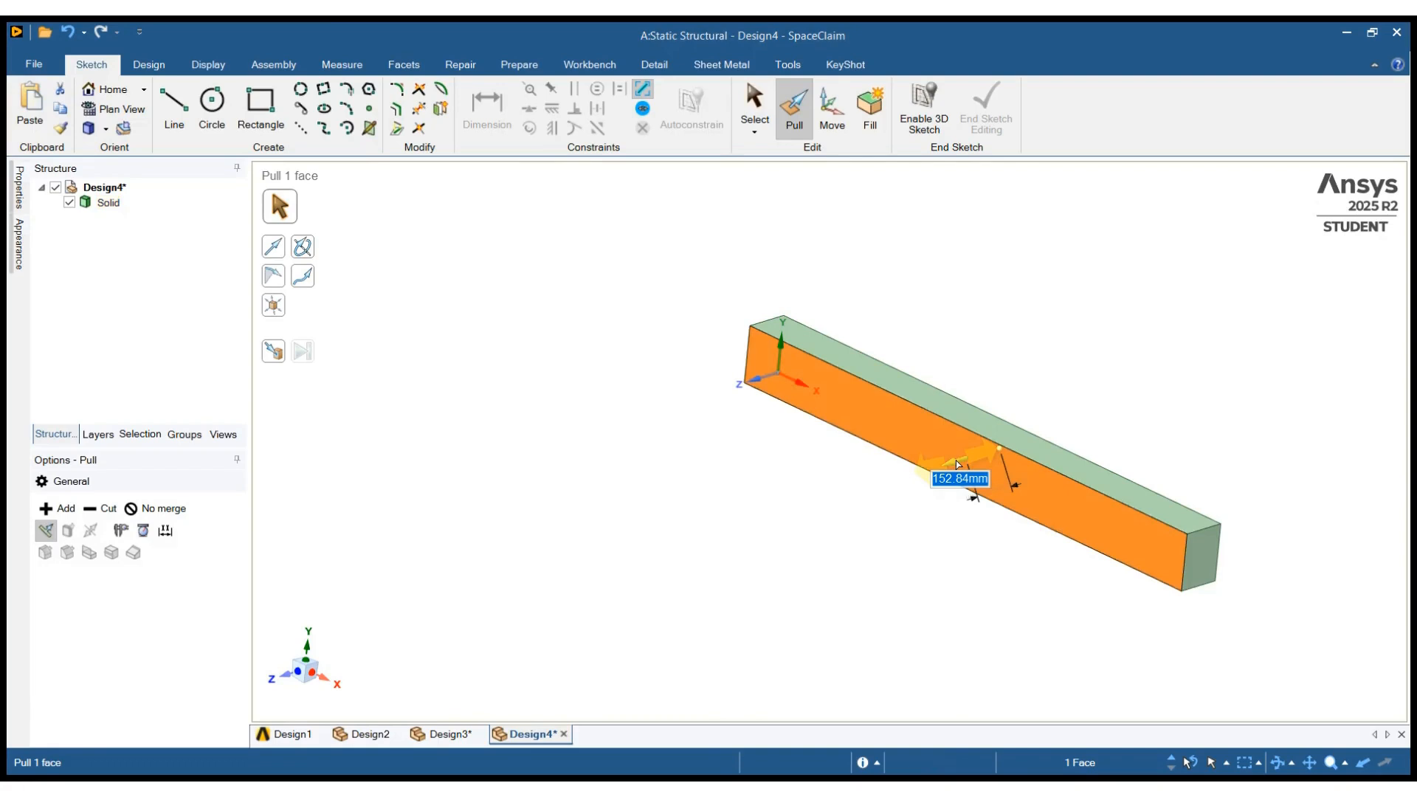
pyautogui.write('100')
pyautogui.press('Return')
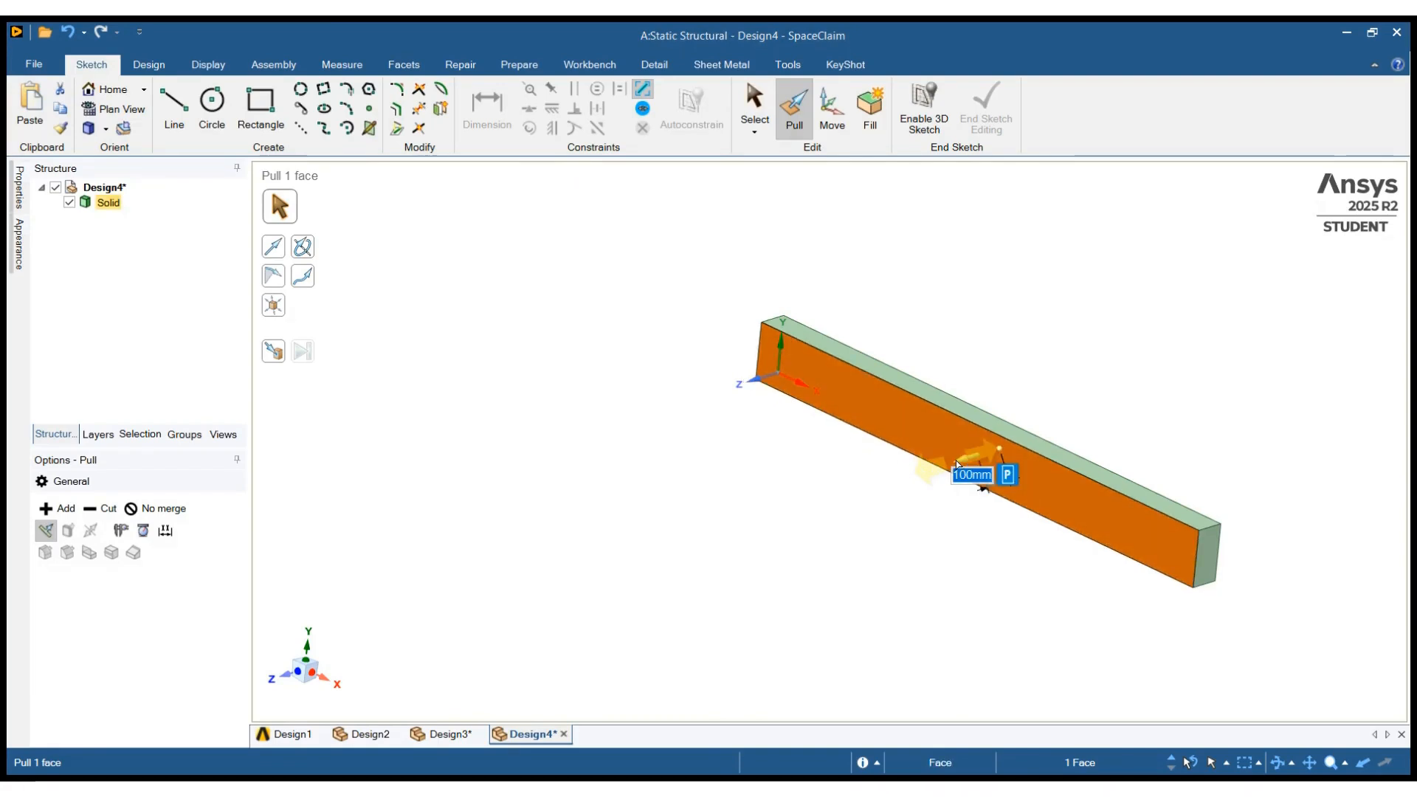
pyautogui.click(980, 541)
pyautogui.click(1048, 494)
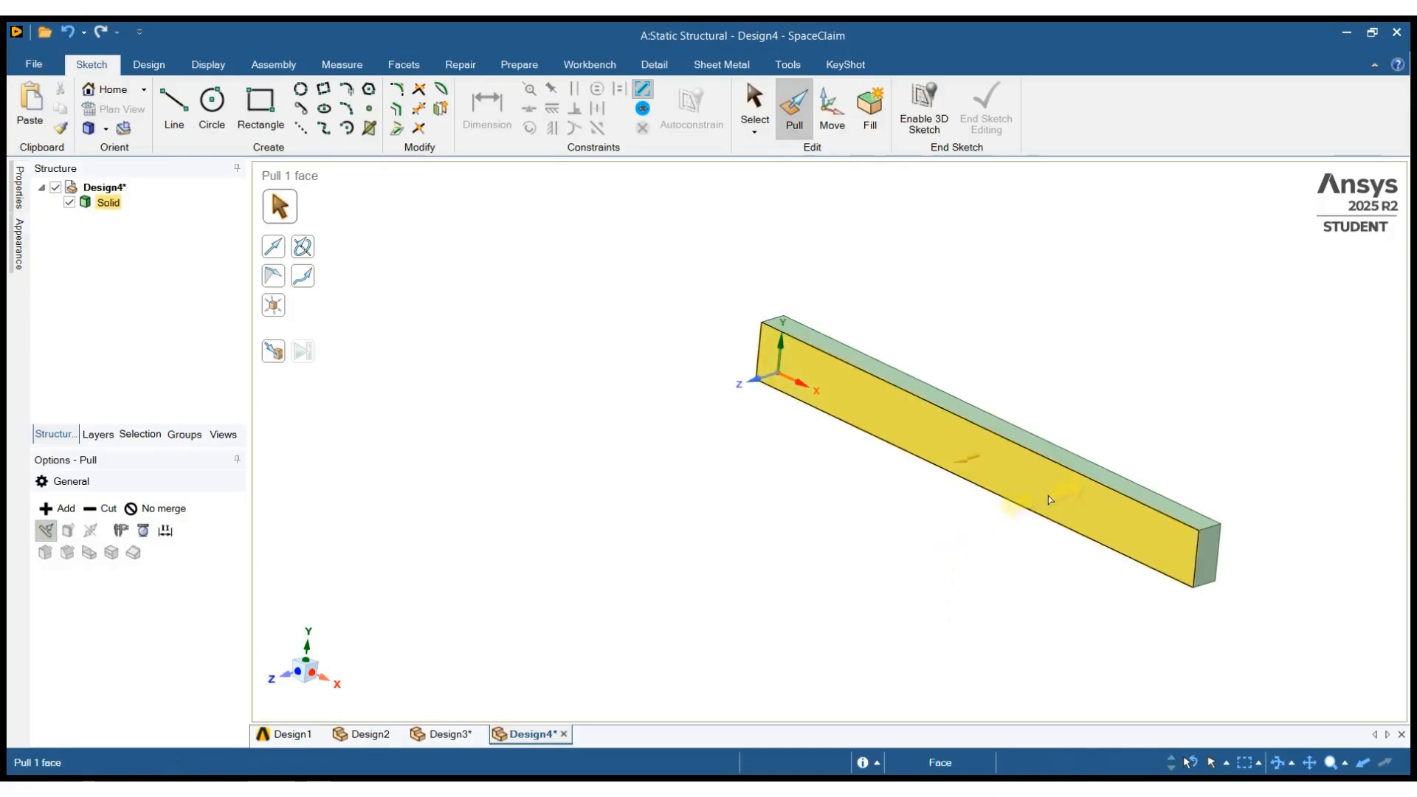
pyautogui.click(1103, 474)
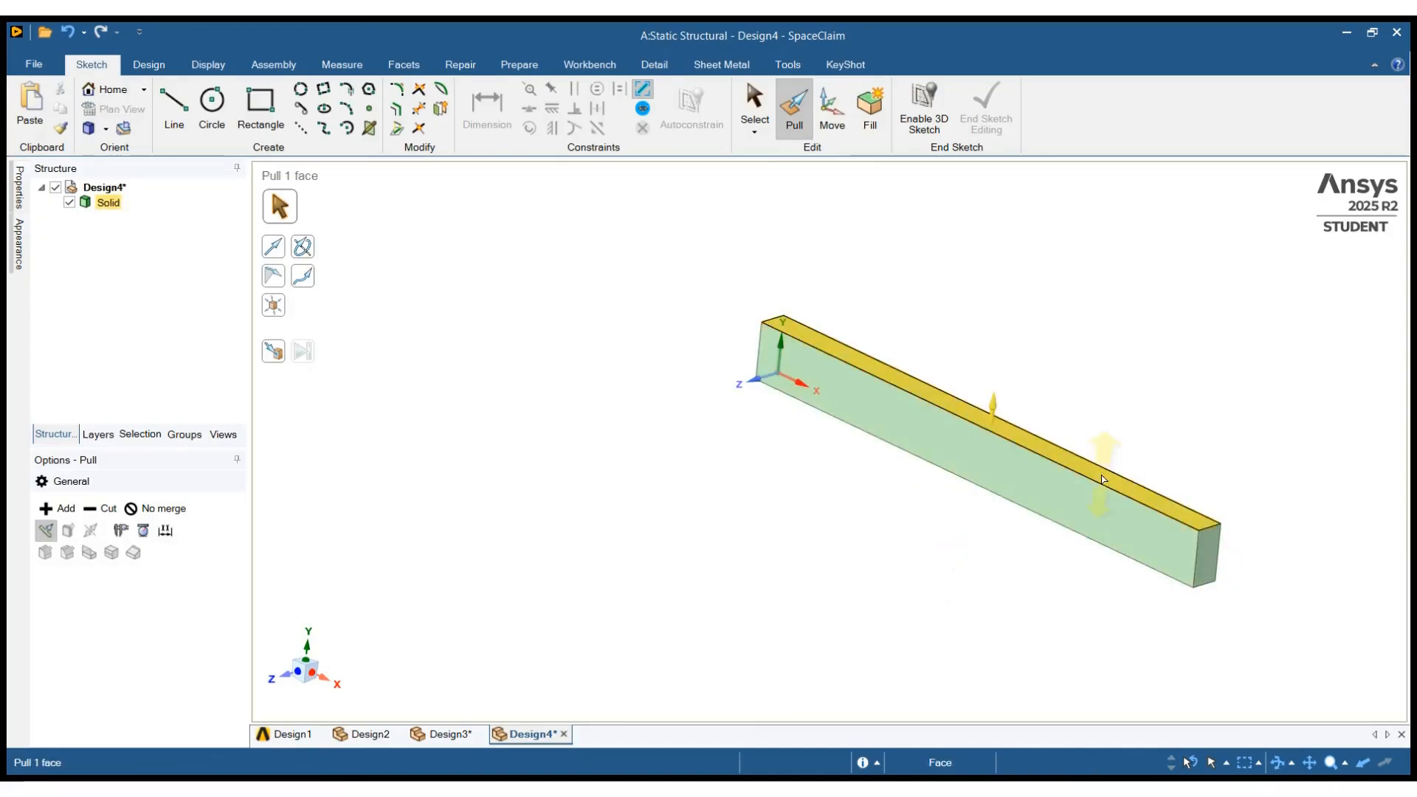
pyautogui.click(1036, 474)
pyautogui.click(997, 435)
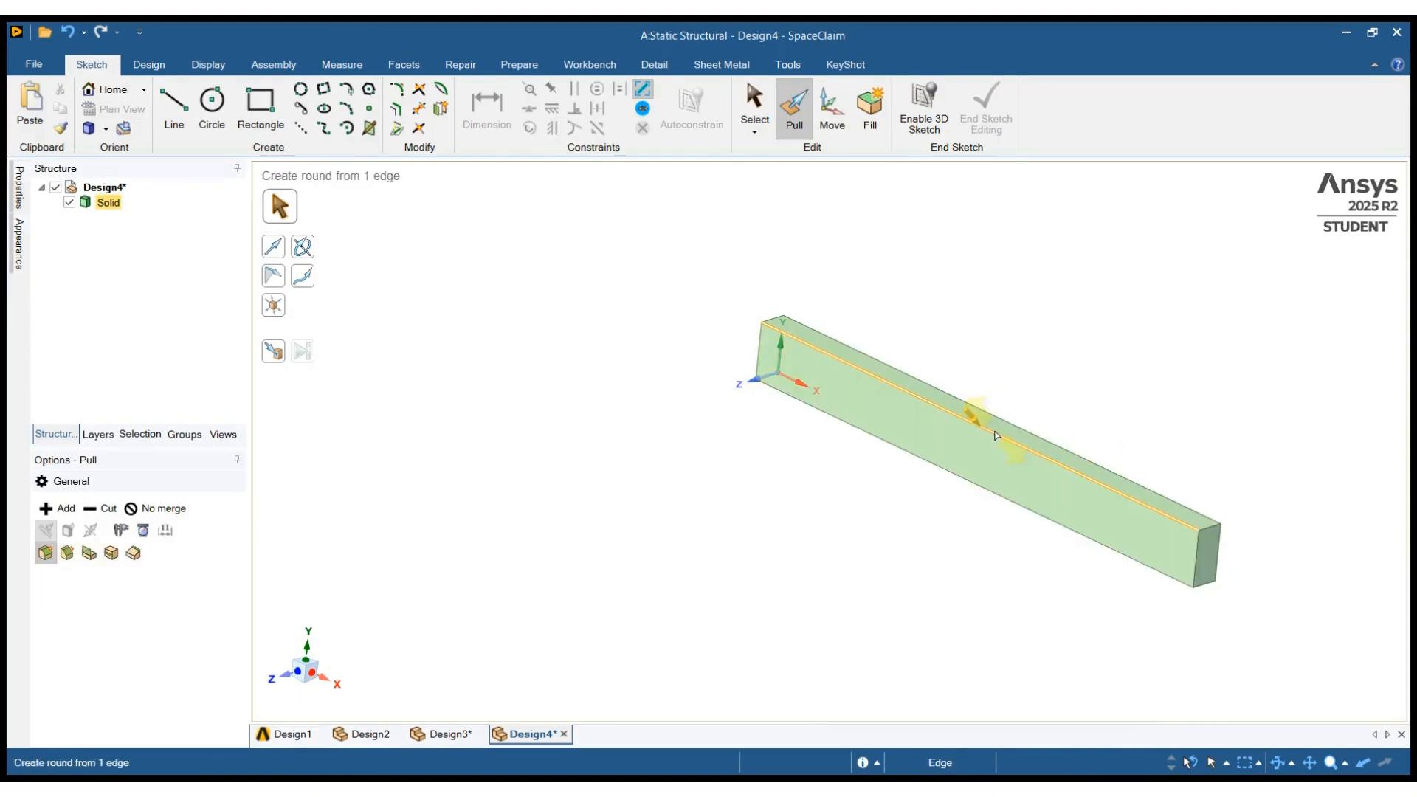
pyautogui.click(997, 433)
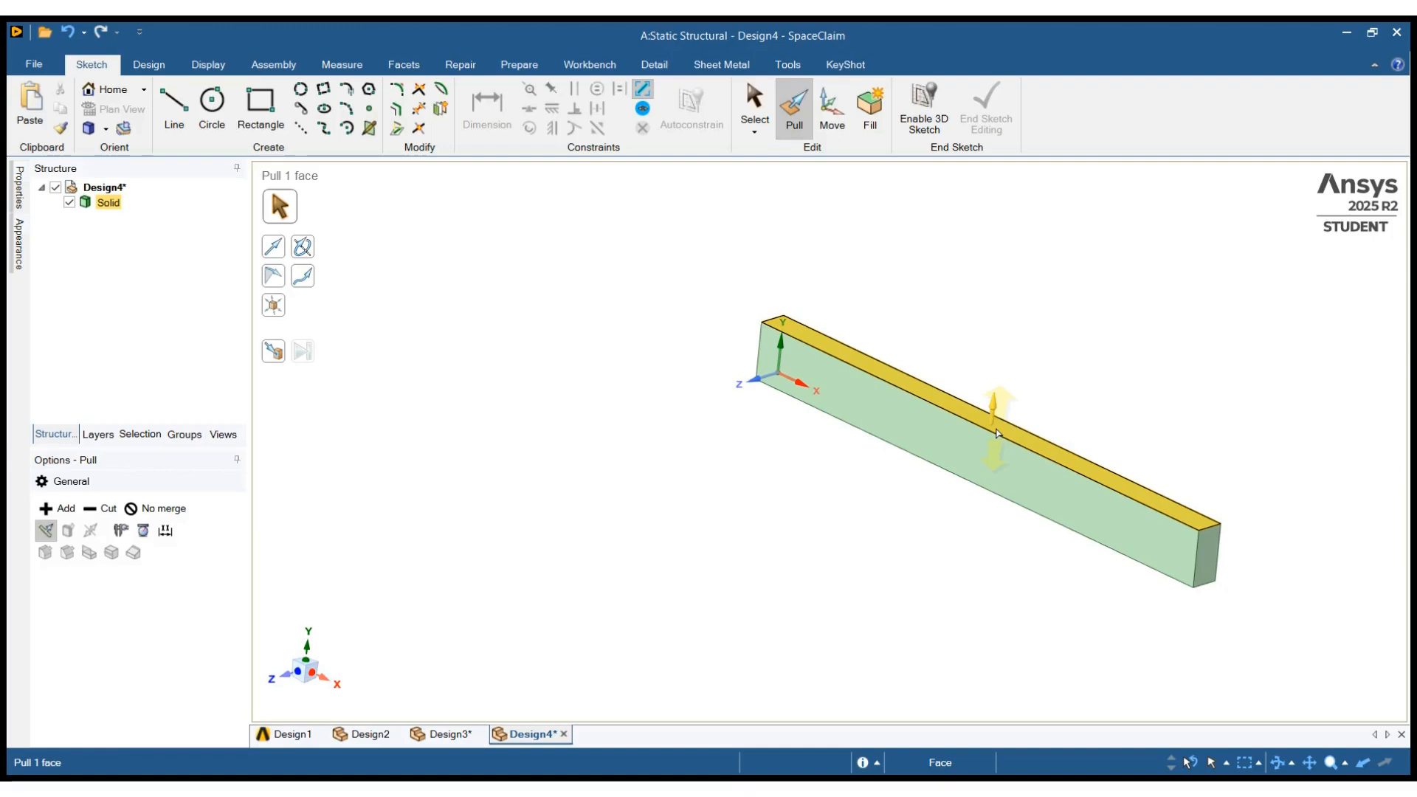
pyautogui.click(997, 432)
pyautogui.click(992, 428)
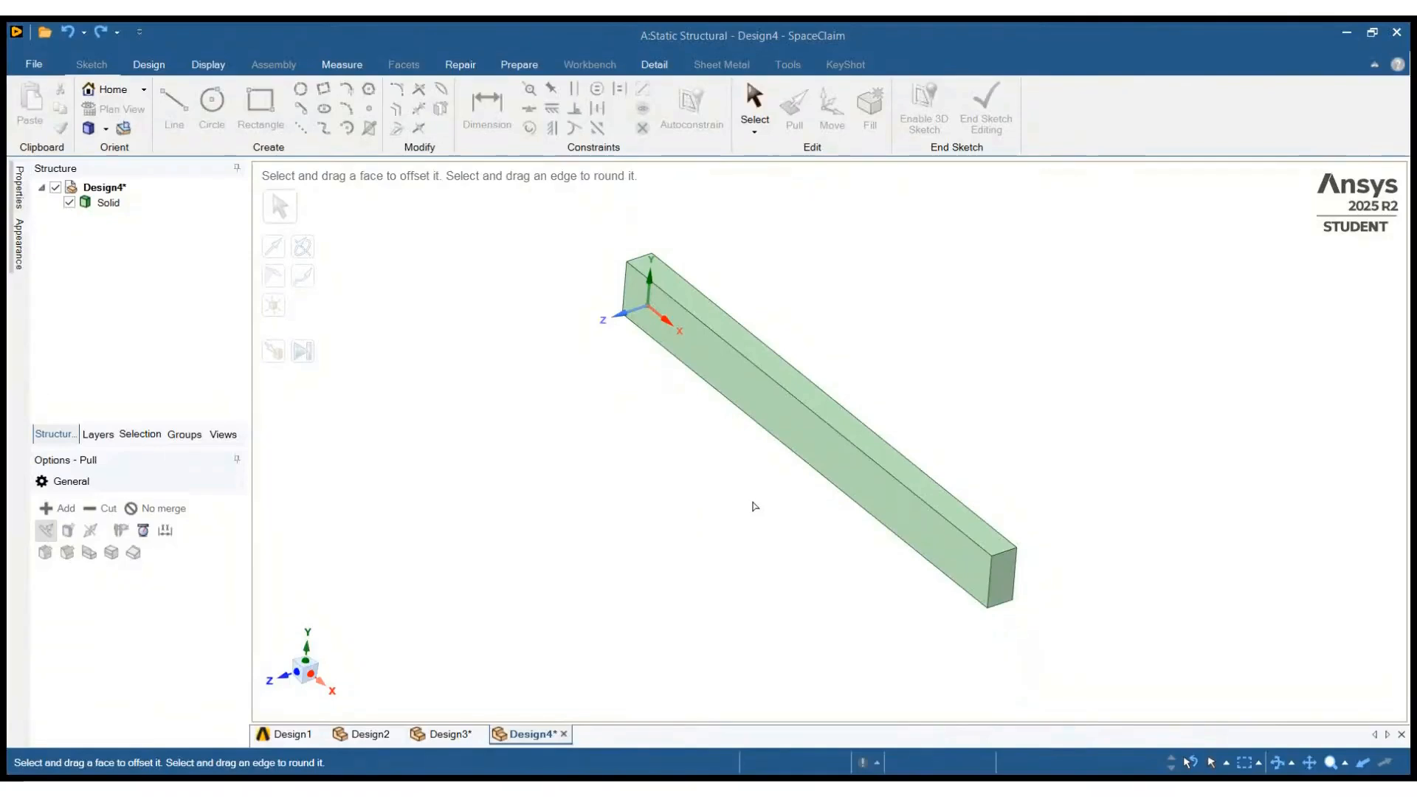
pyautogui.click(803, 404)
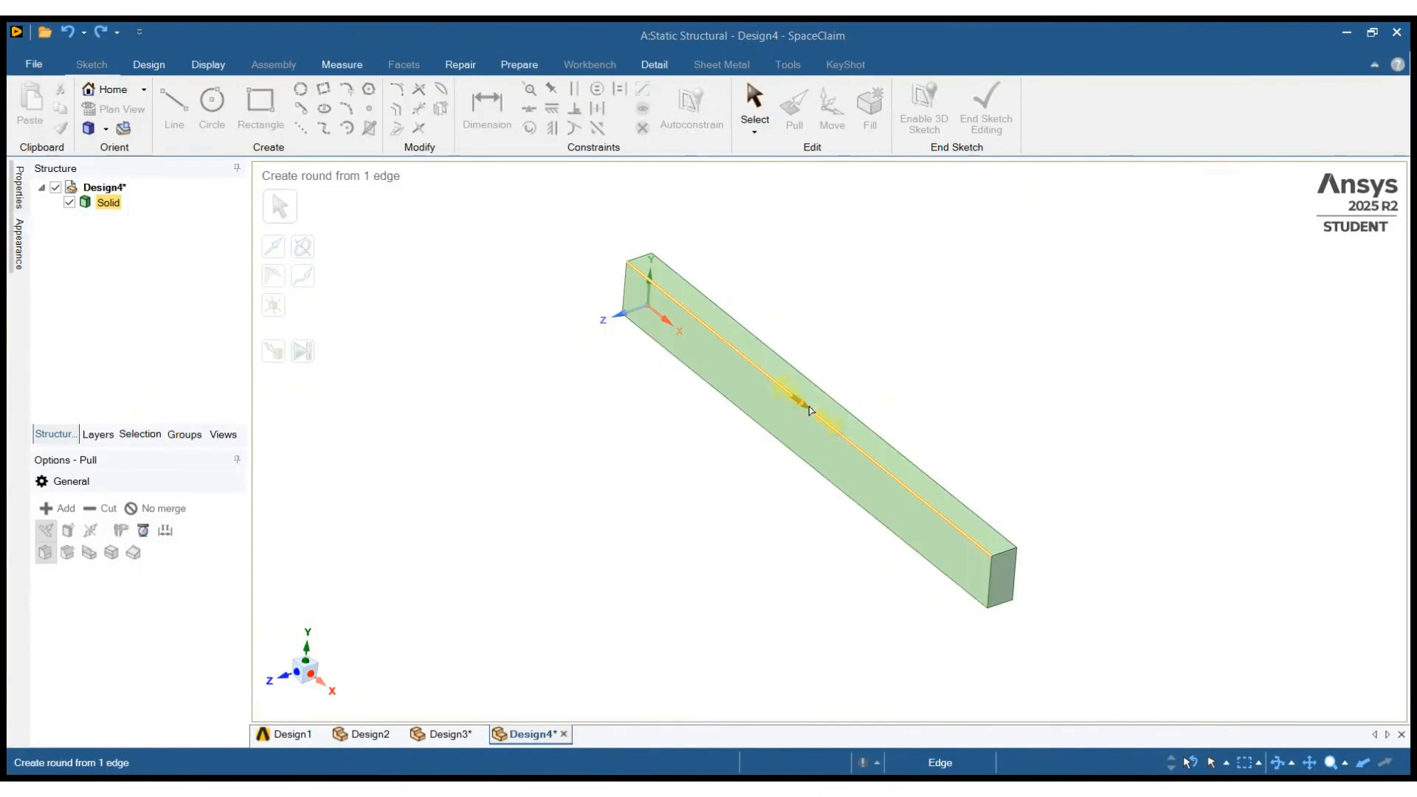
pyautogui.click(811, 406)
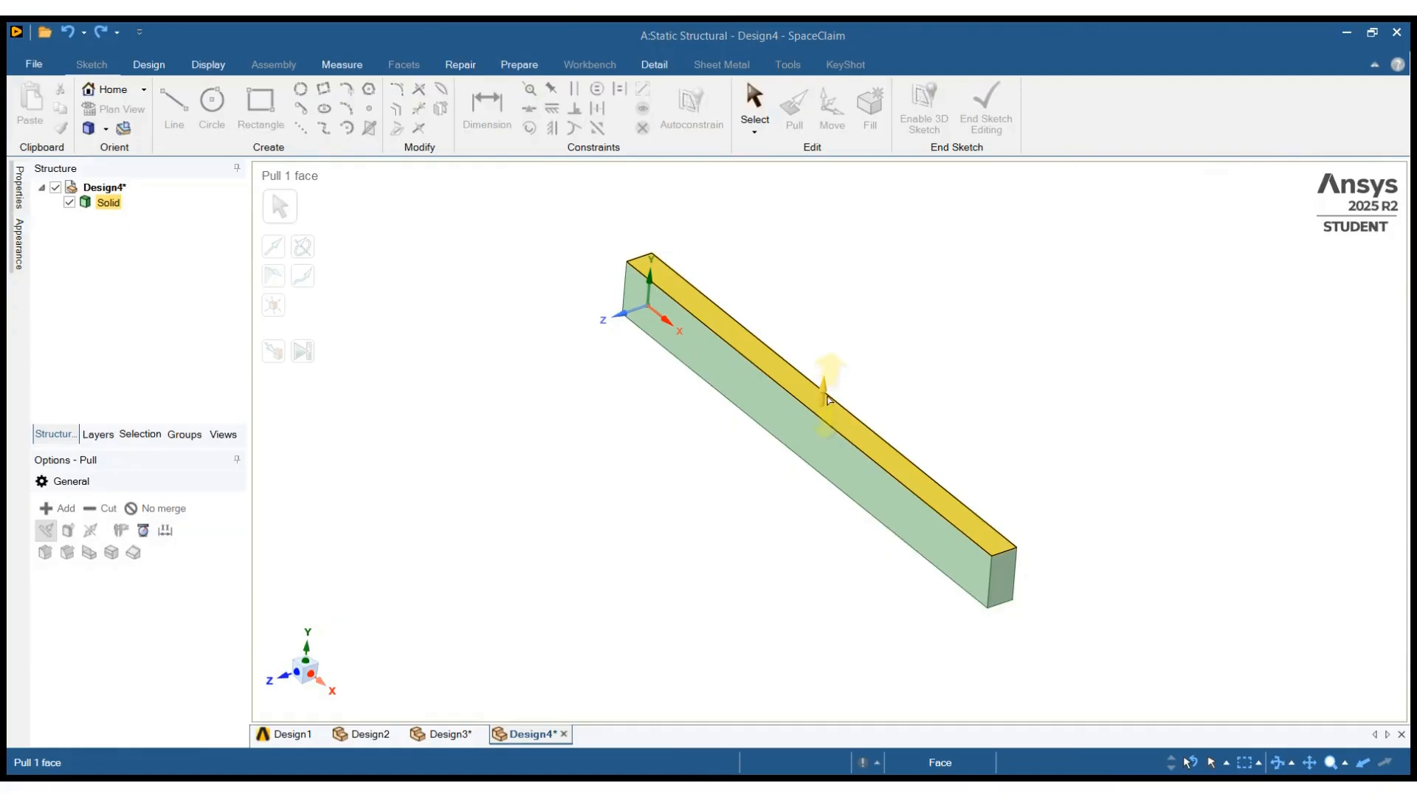
pyautogui.click(810, 373)
pyautogui.click(787, 384)
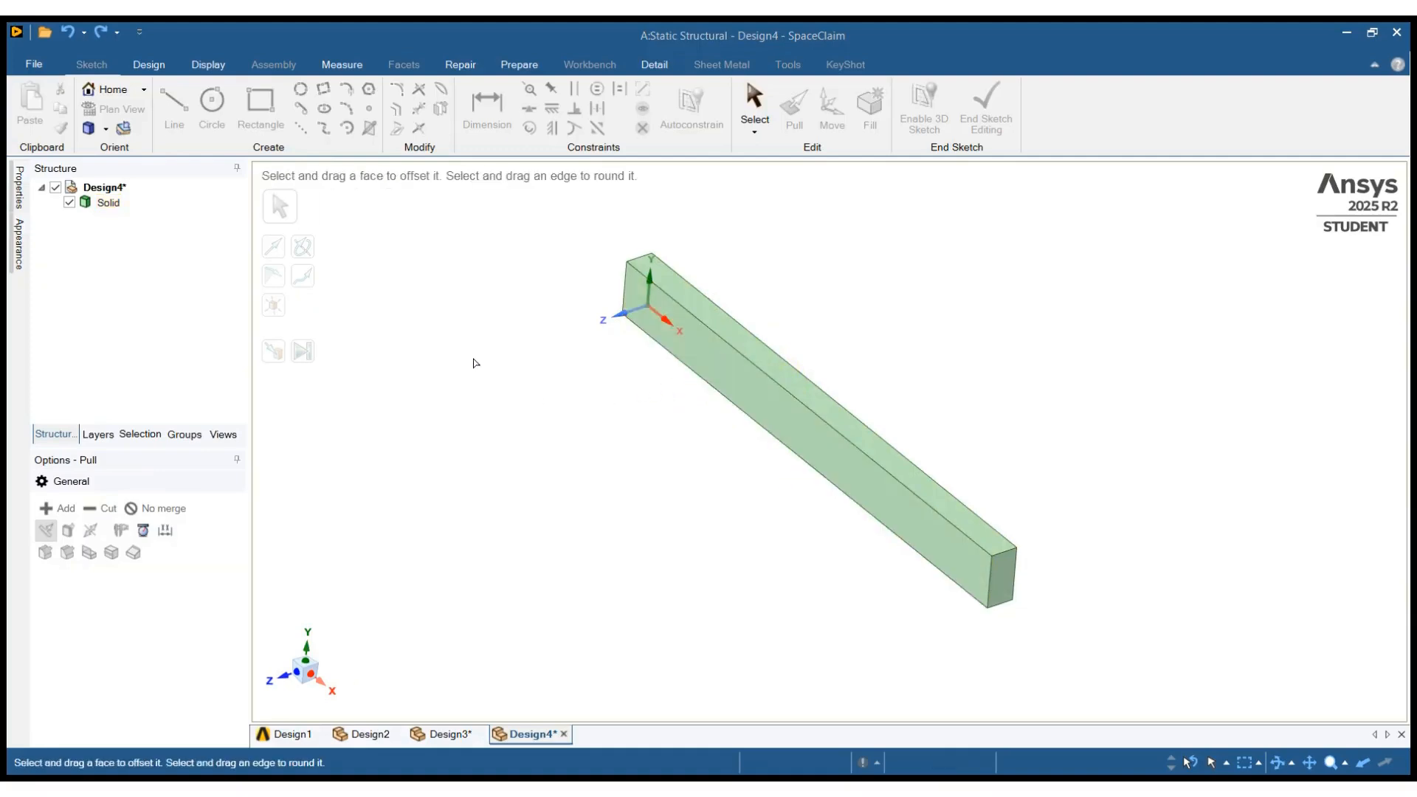
# Split the solid beam's upper face crosswise at a point on its long edge, between the origin end and midspan
pyautogui.click(148, 65)
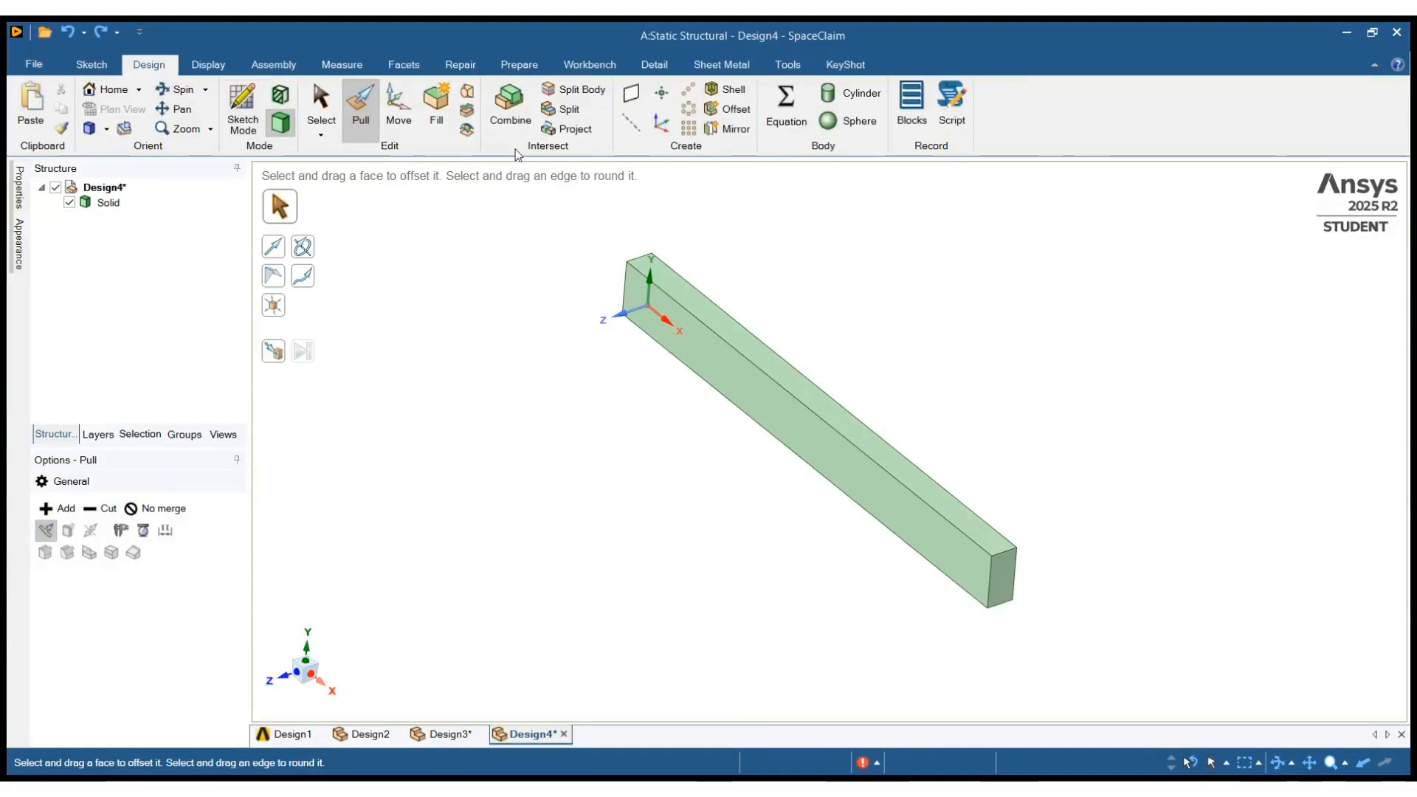
pyautogui.click(570, 108)
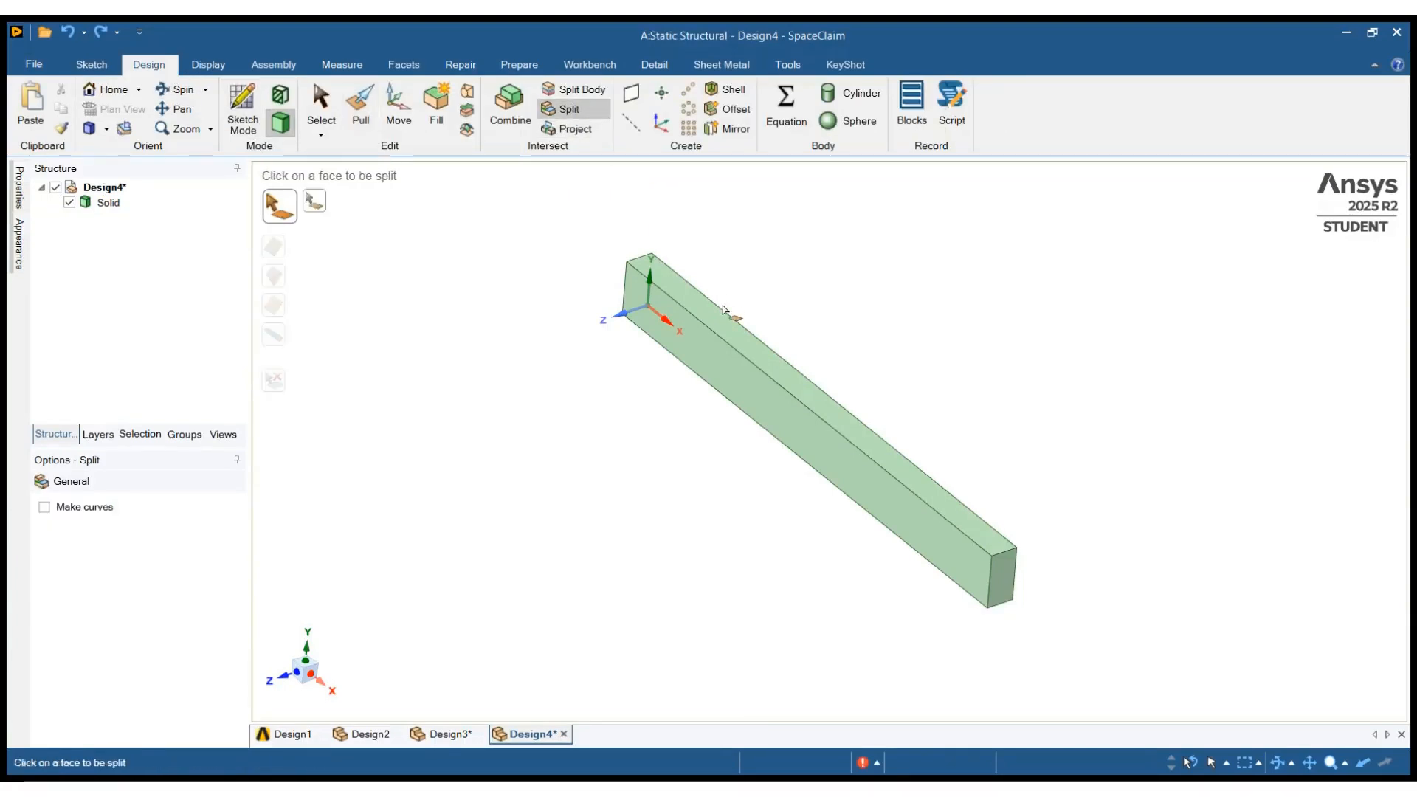
pyautogui.click(731, 334)
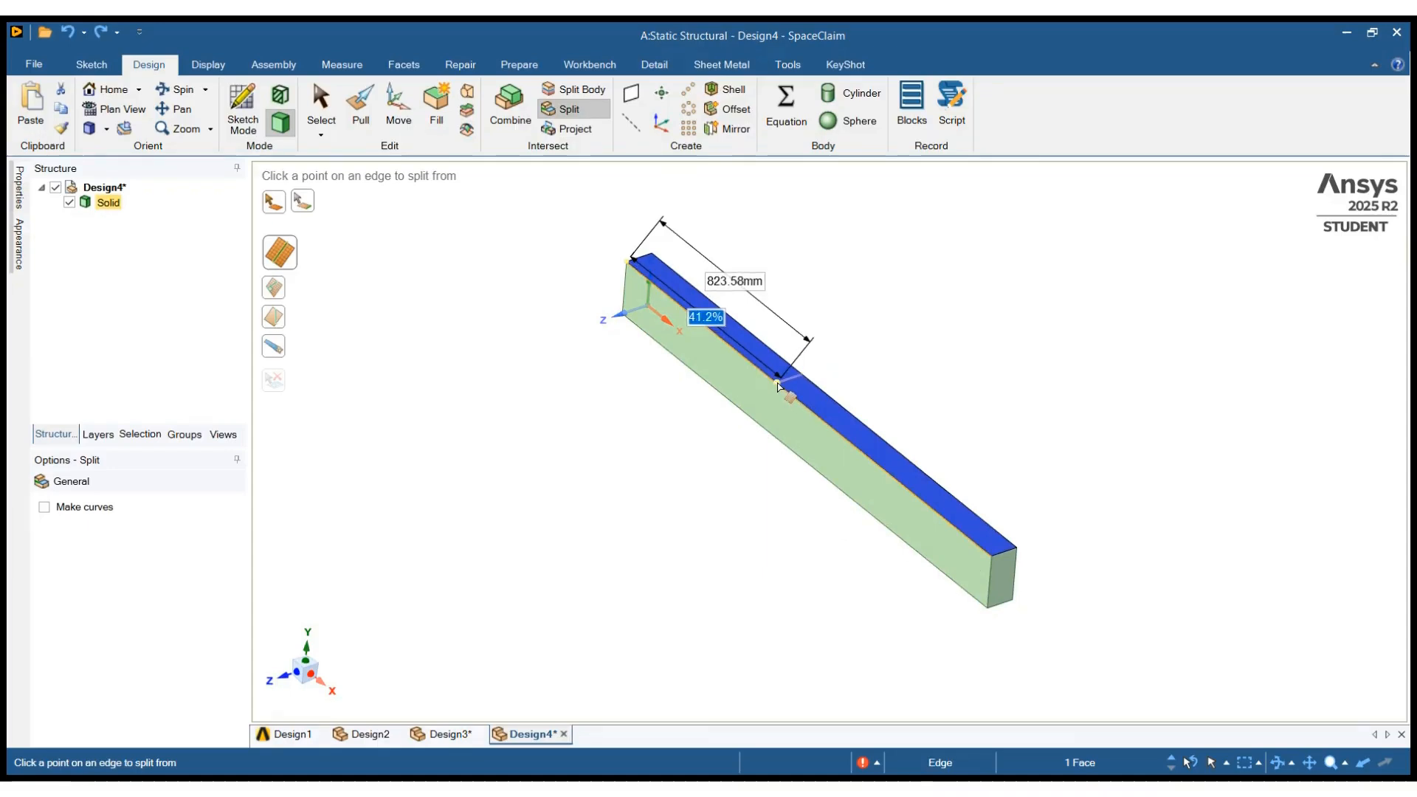
pyautogui.press('Tab')
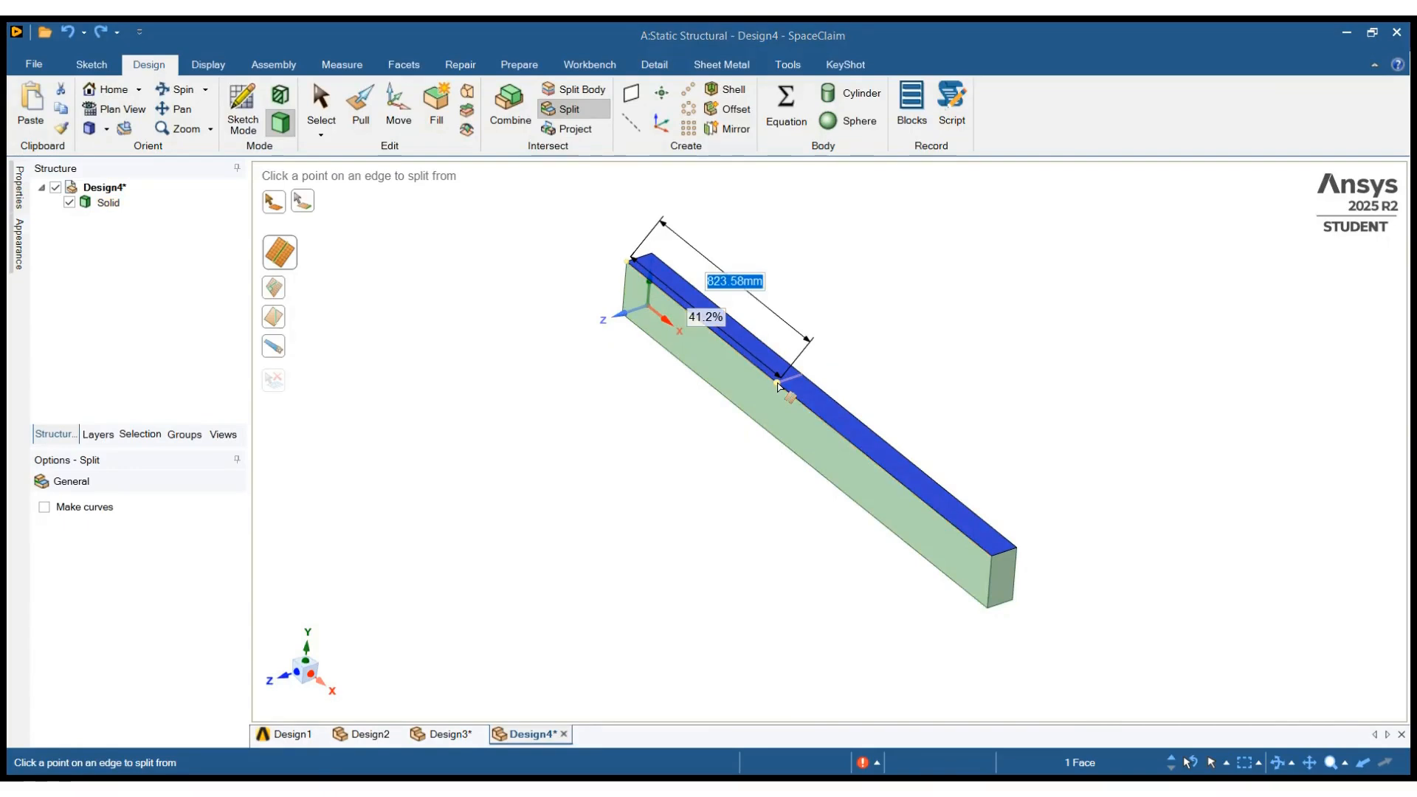
pyautogui.click(776, 387)
pyautogui.click(773, 390)
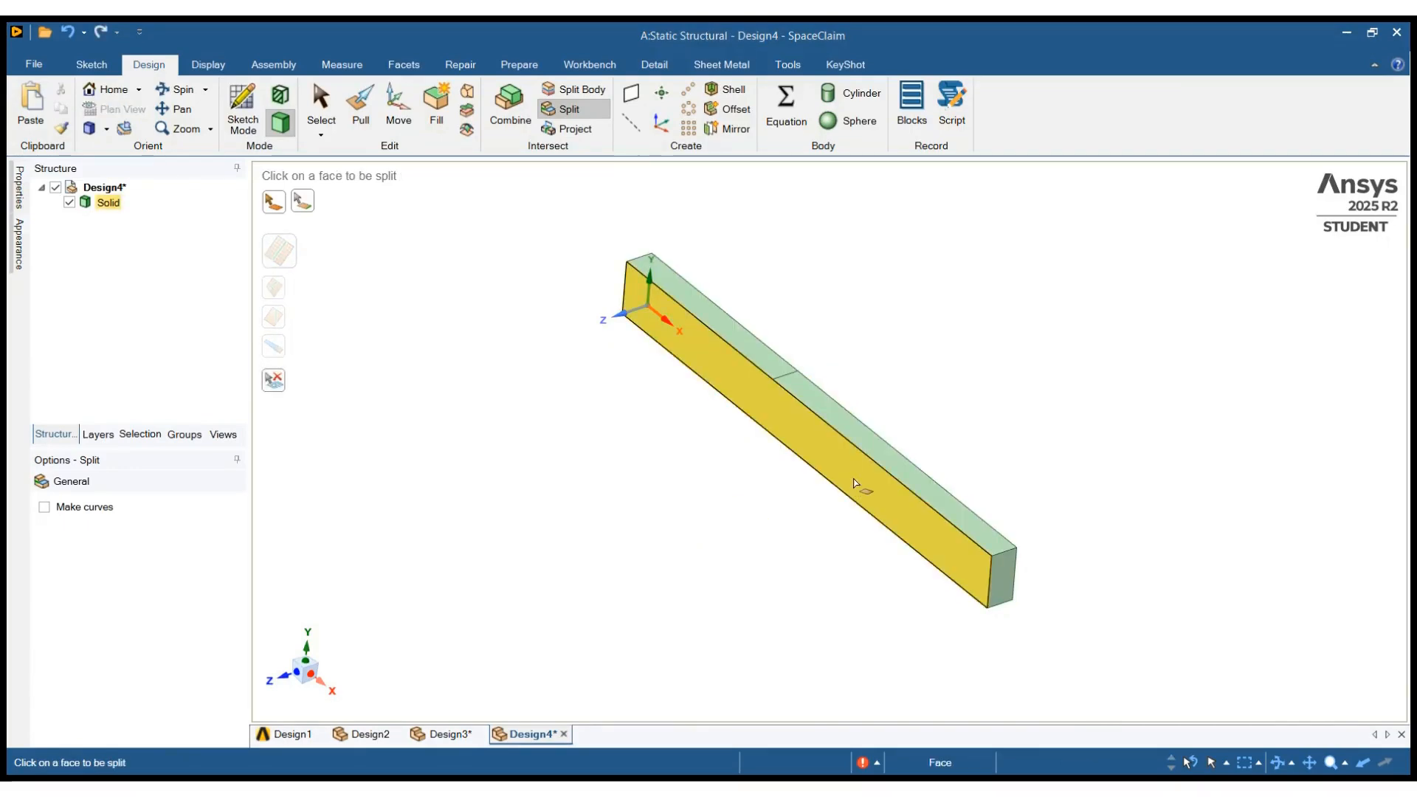
pyautogui.click(860, 446)
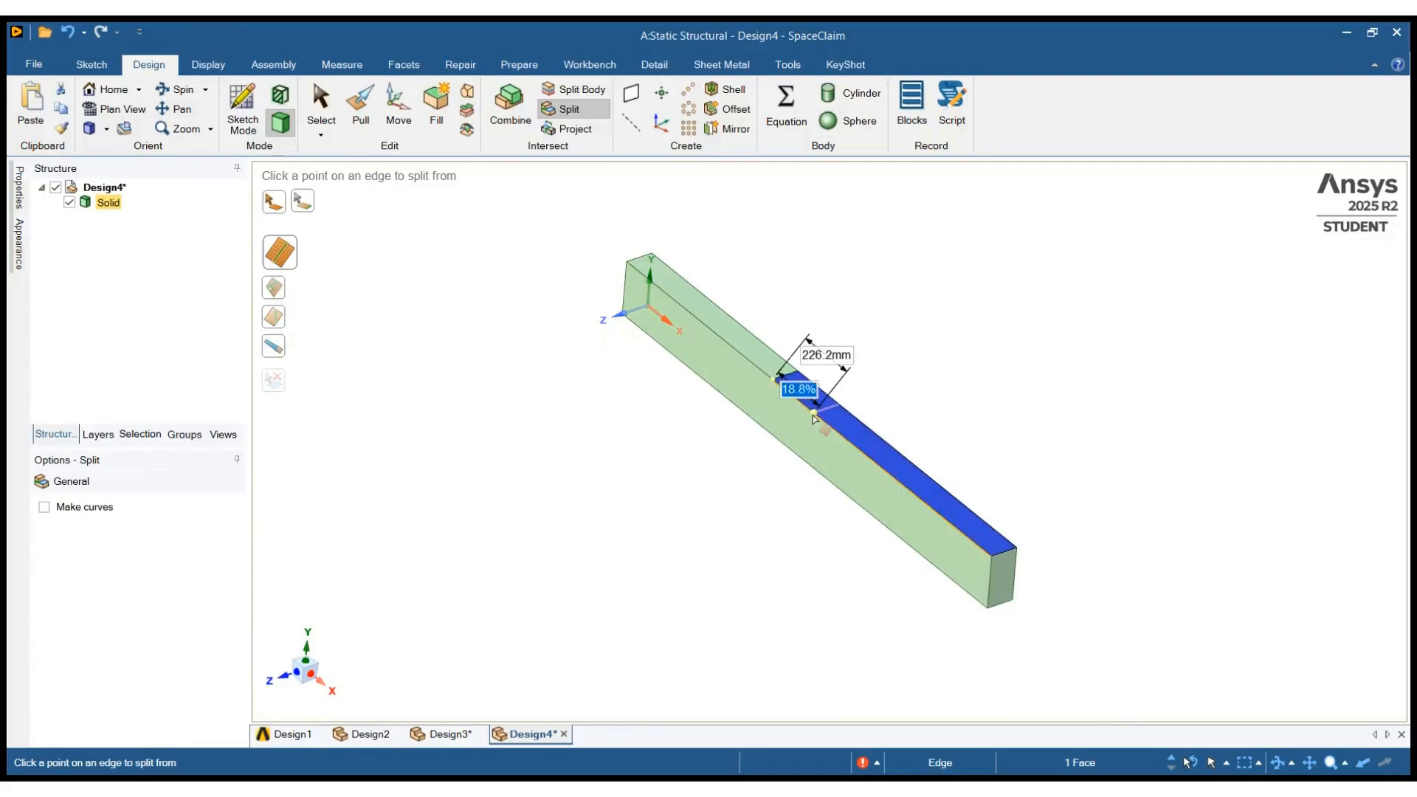
pyautogui.press('Tab')
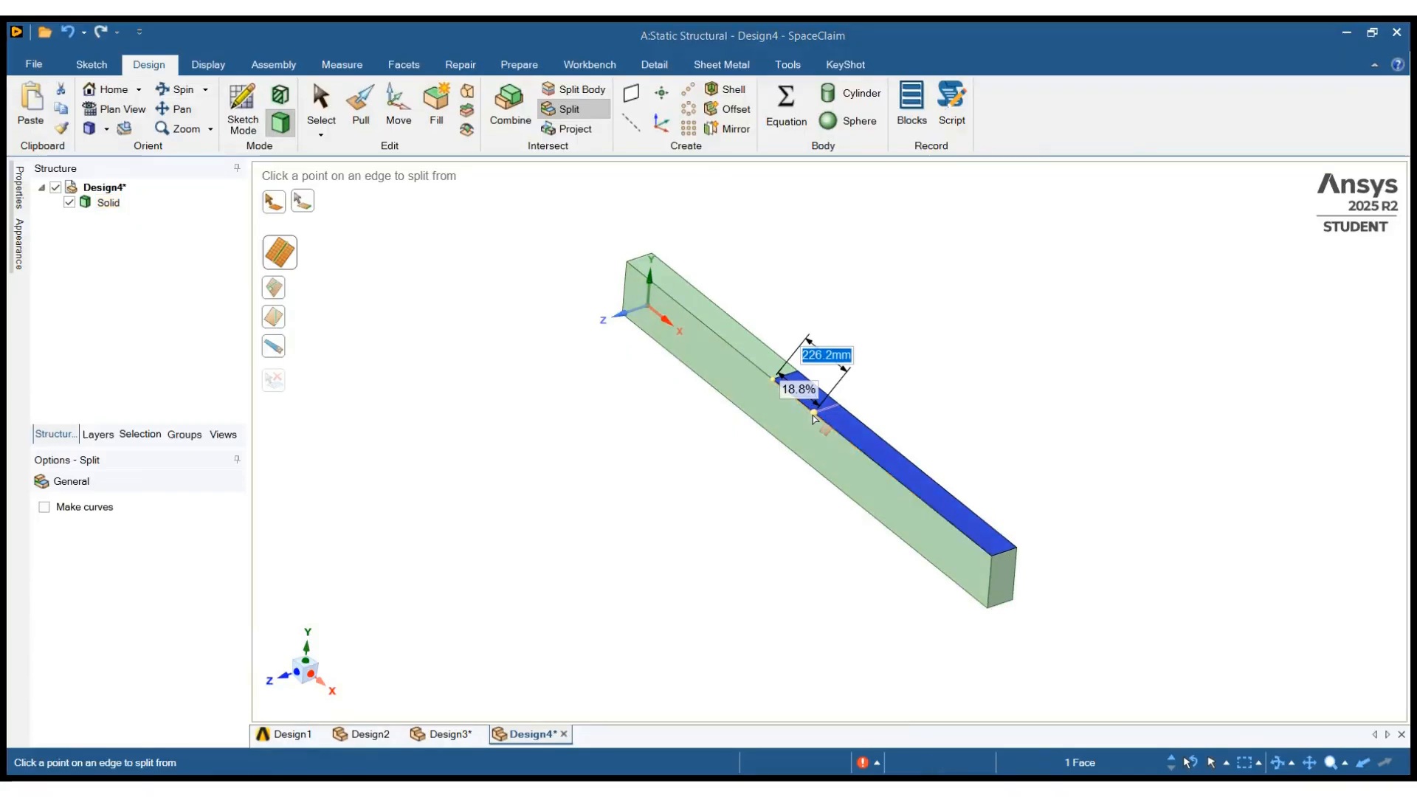
pyautogui.press('Return')
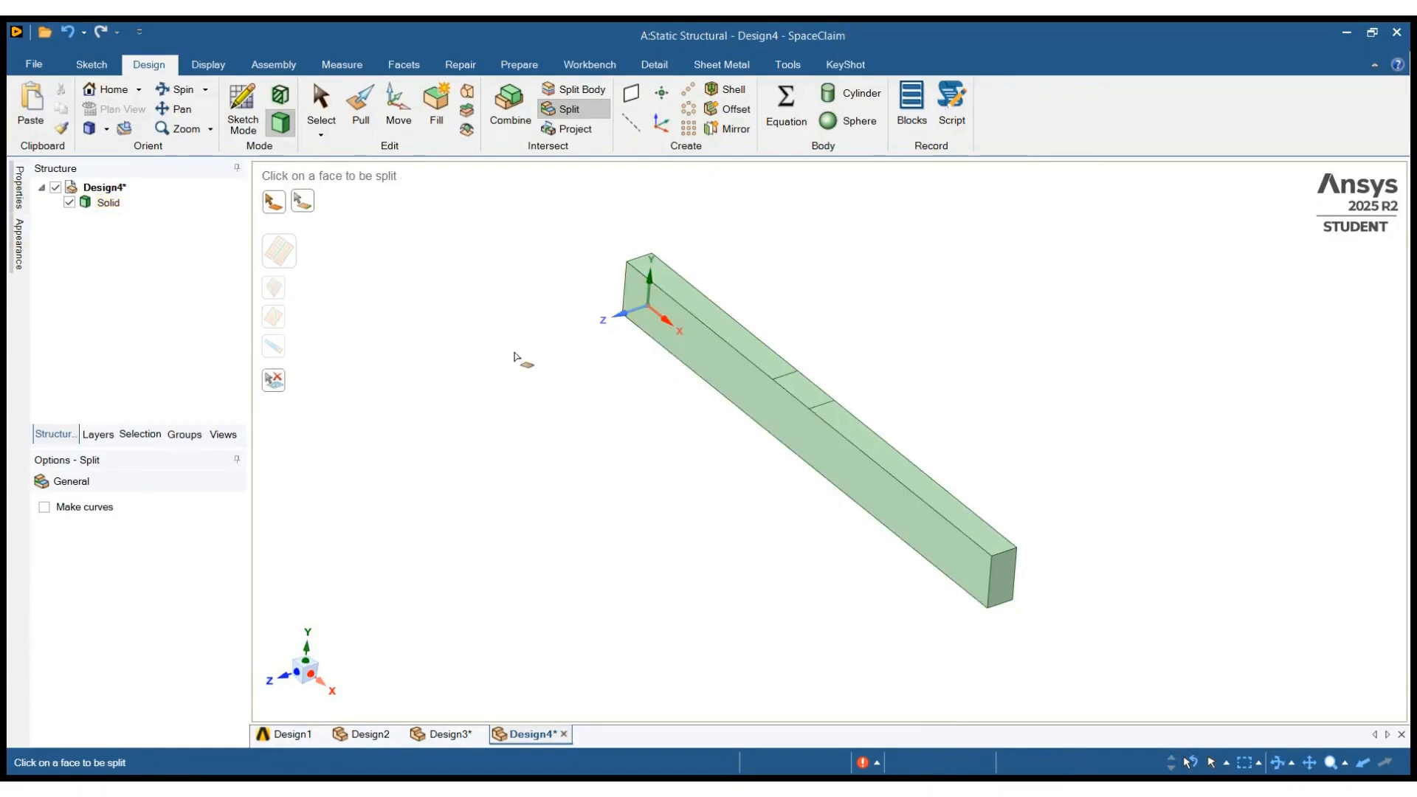
pyautogui.click(67, 32)
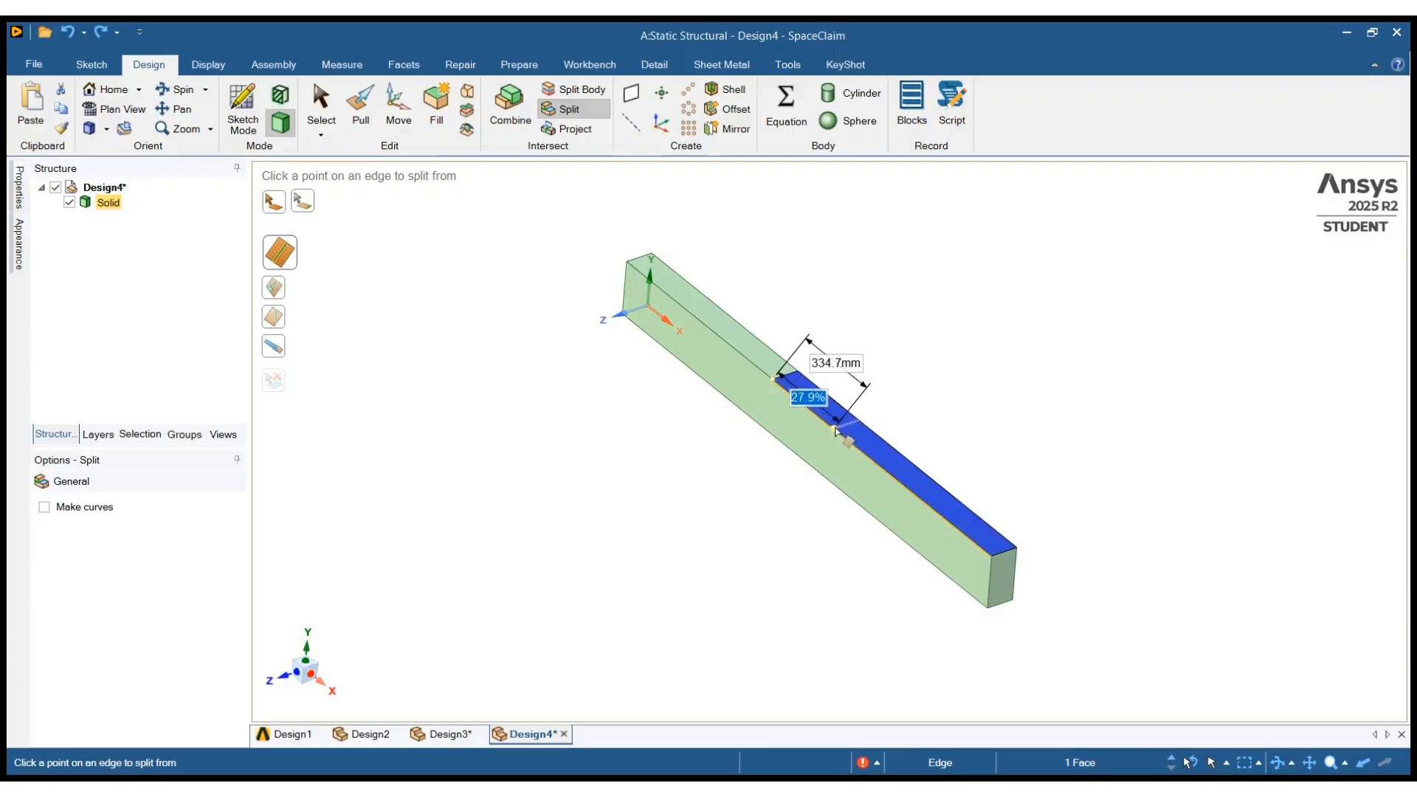
# Split the longer remaining part of the beam's upper face crosswise at a second point measured from the first split line
pyautogui.press('Tab')
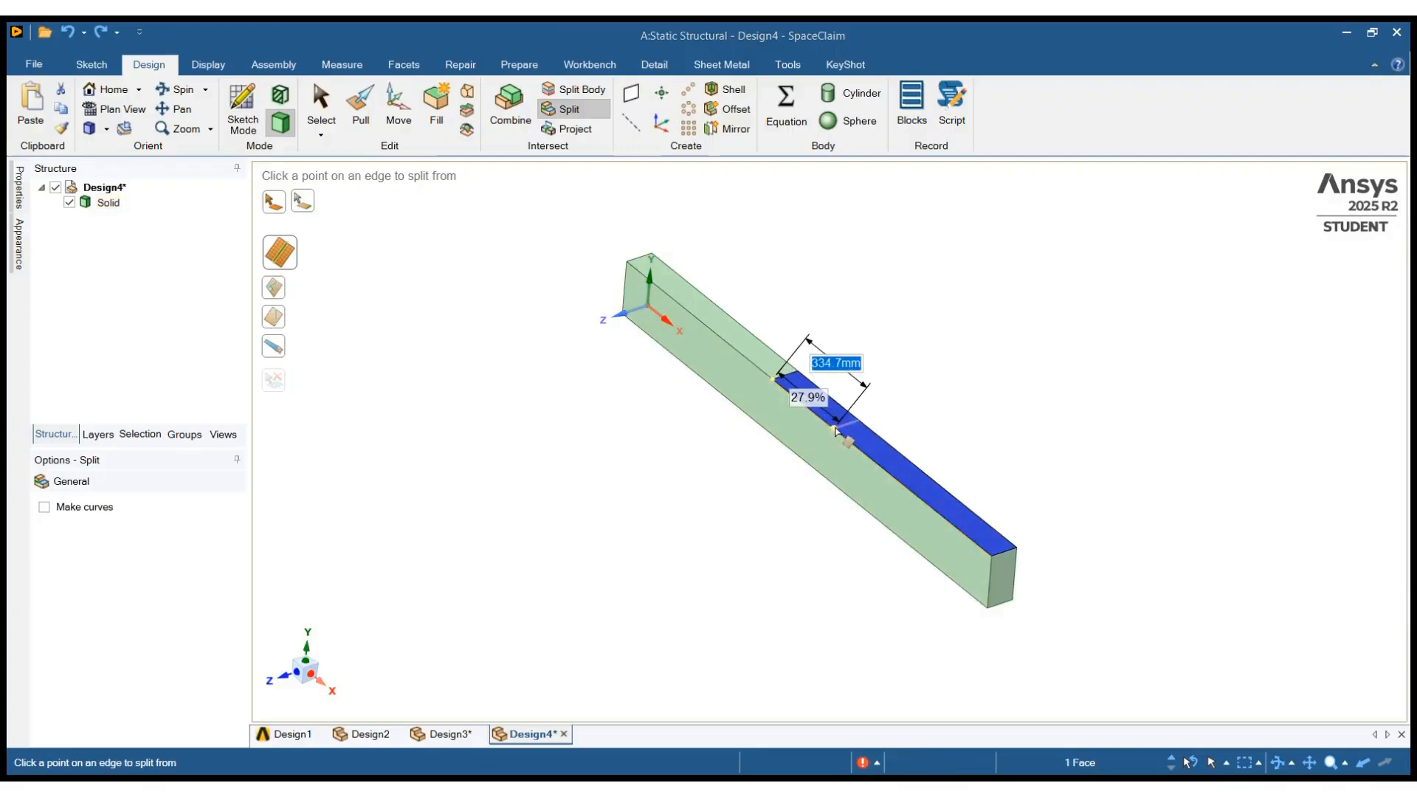
pyautogui.click(836, 430)
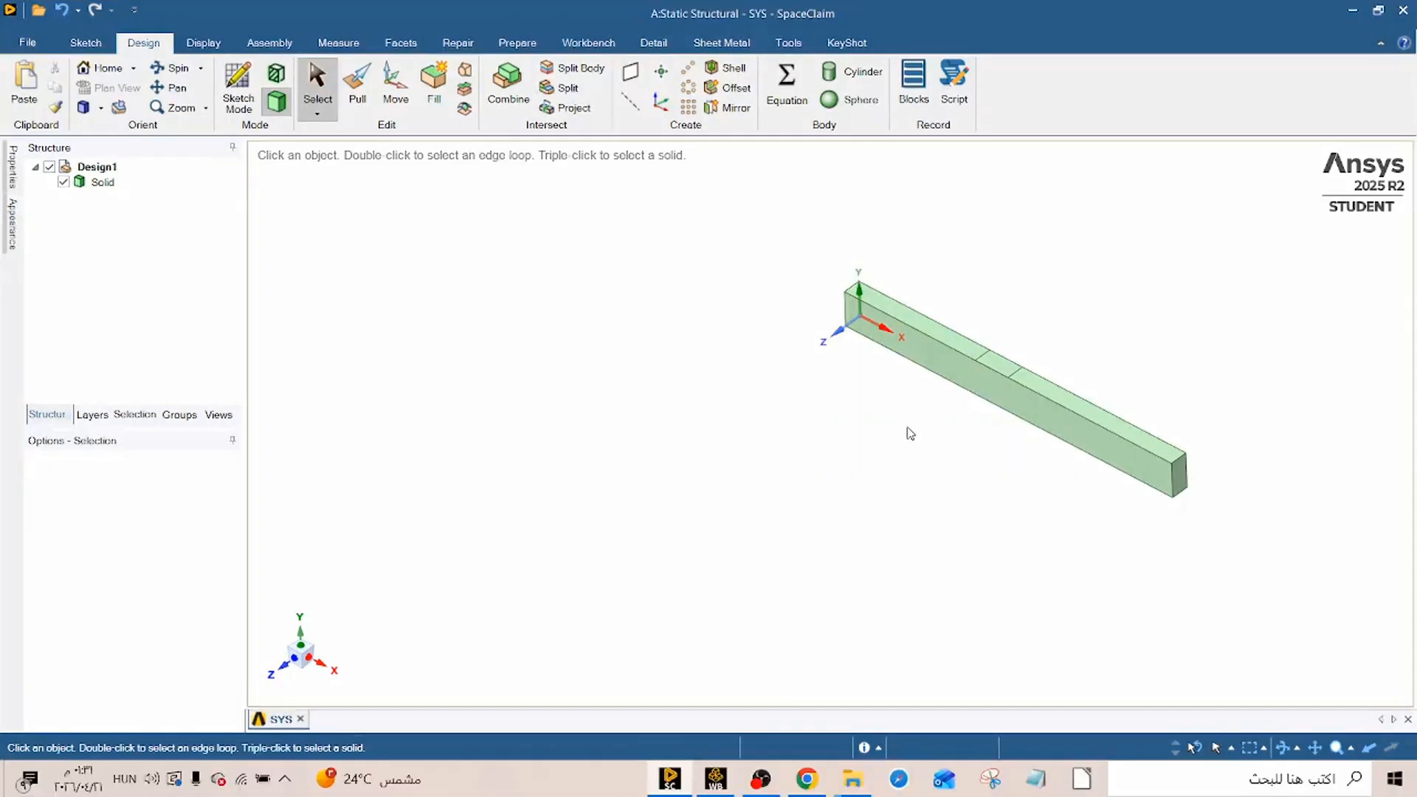
# Switch to Workbench and open the Model cell of the Static Structural system in Mechanical
pyautogui.click(1353, 10)
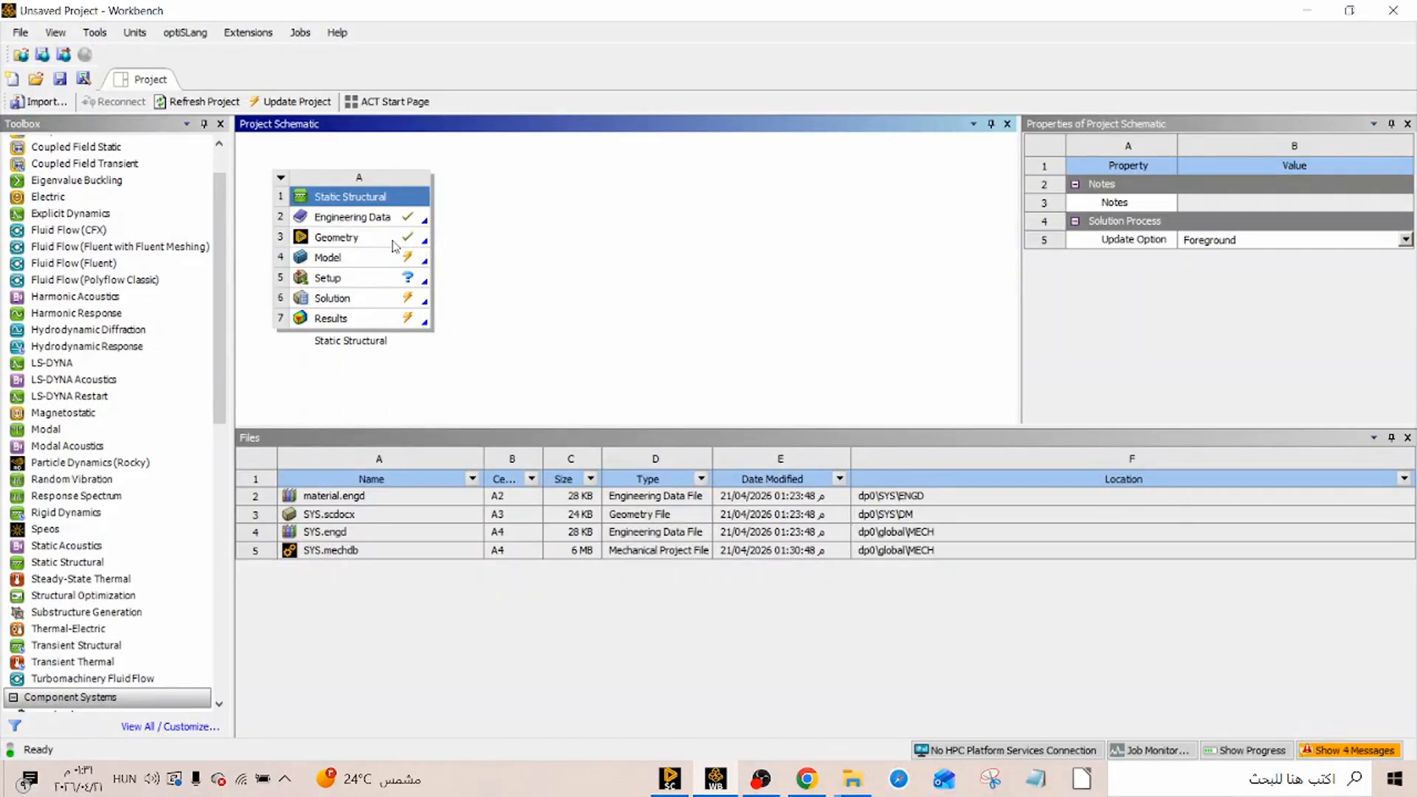
pyautogui.click(378, 262)
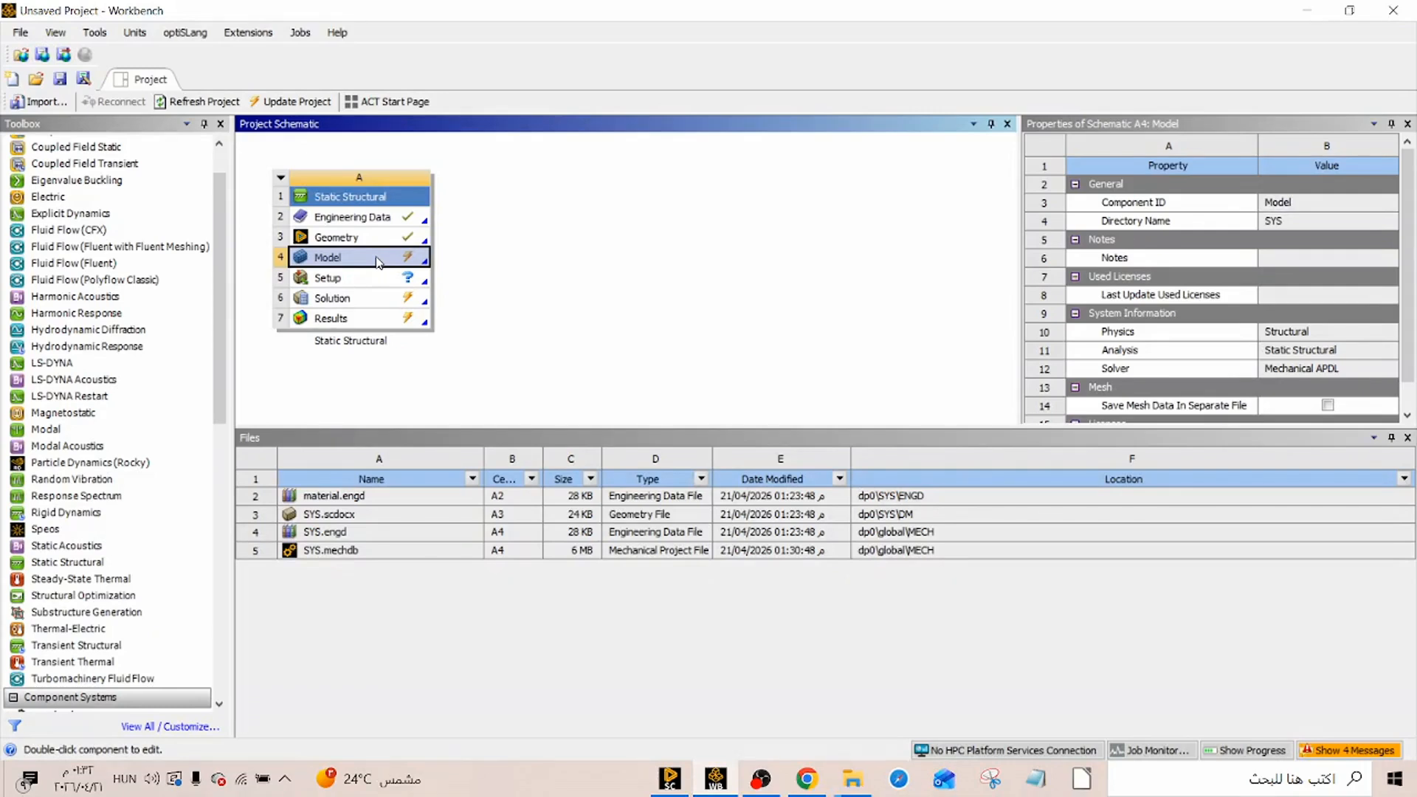
pyautogui.doubleClick(377, 262)
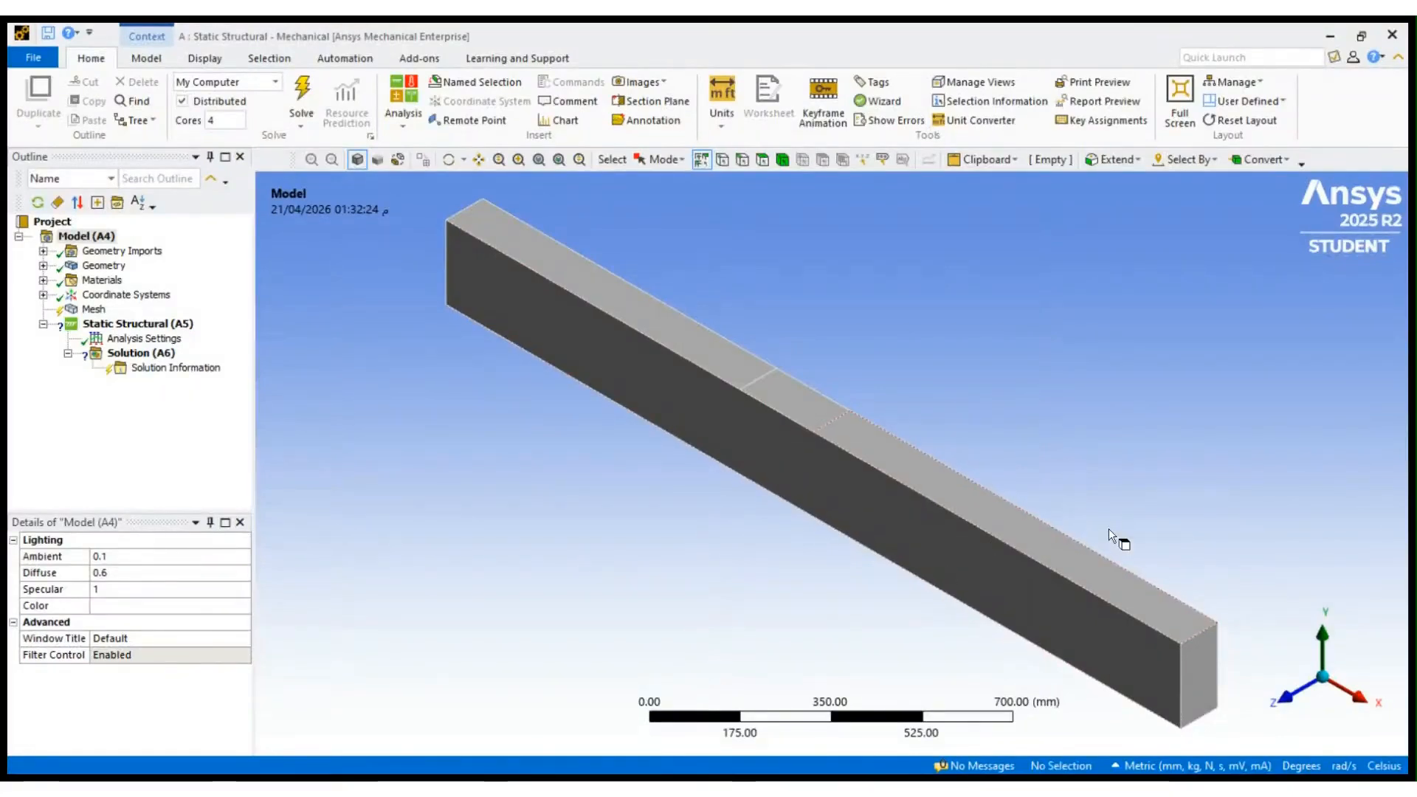
# Check the split upper-face segments and the whole solid by selecting individual faces and the body, and clear the selection
pyautogui.click(816, 469)
pyautogui.click(868, 430)
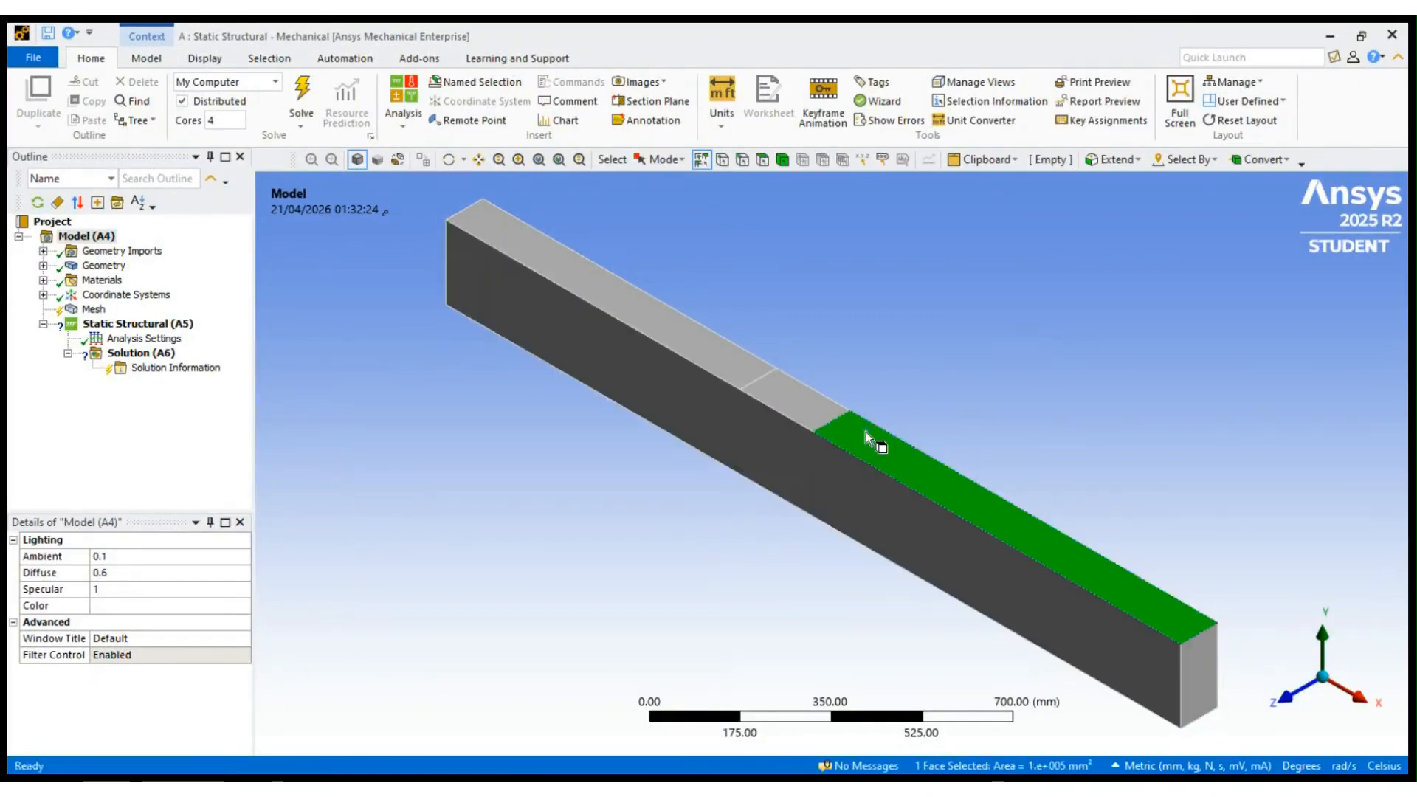
pyautogui.click(812, 375)
pyautogui.click(693, 325)
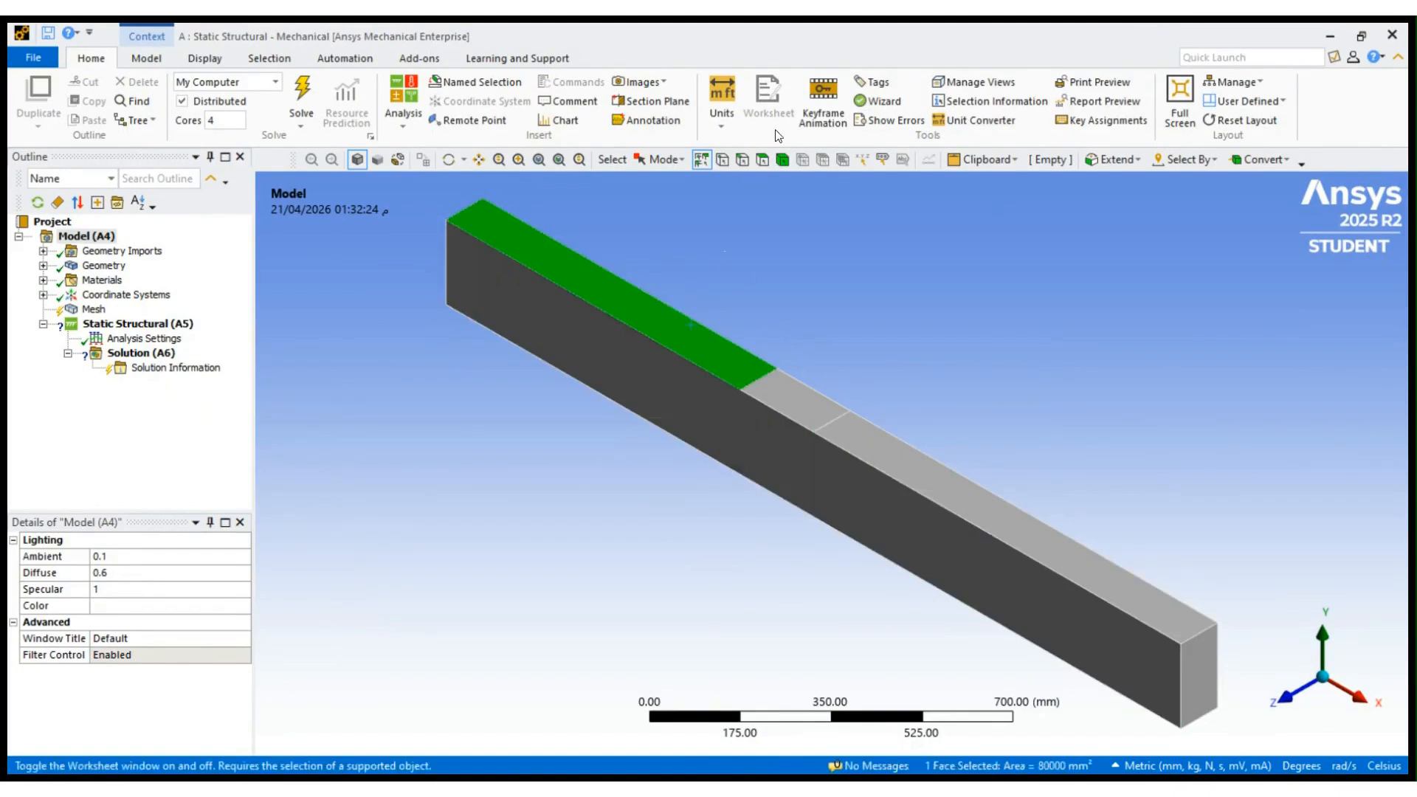
pyautogui.click(782, 159)
pyautogui.click(694, 384)
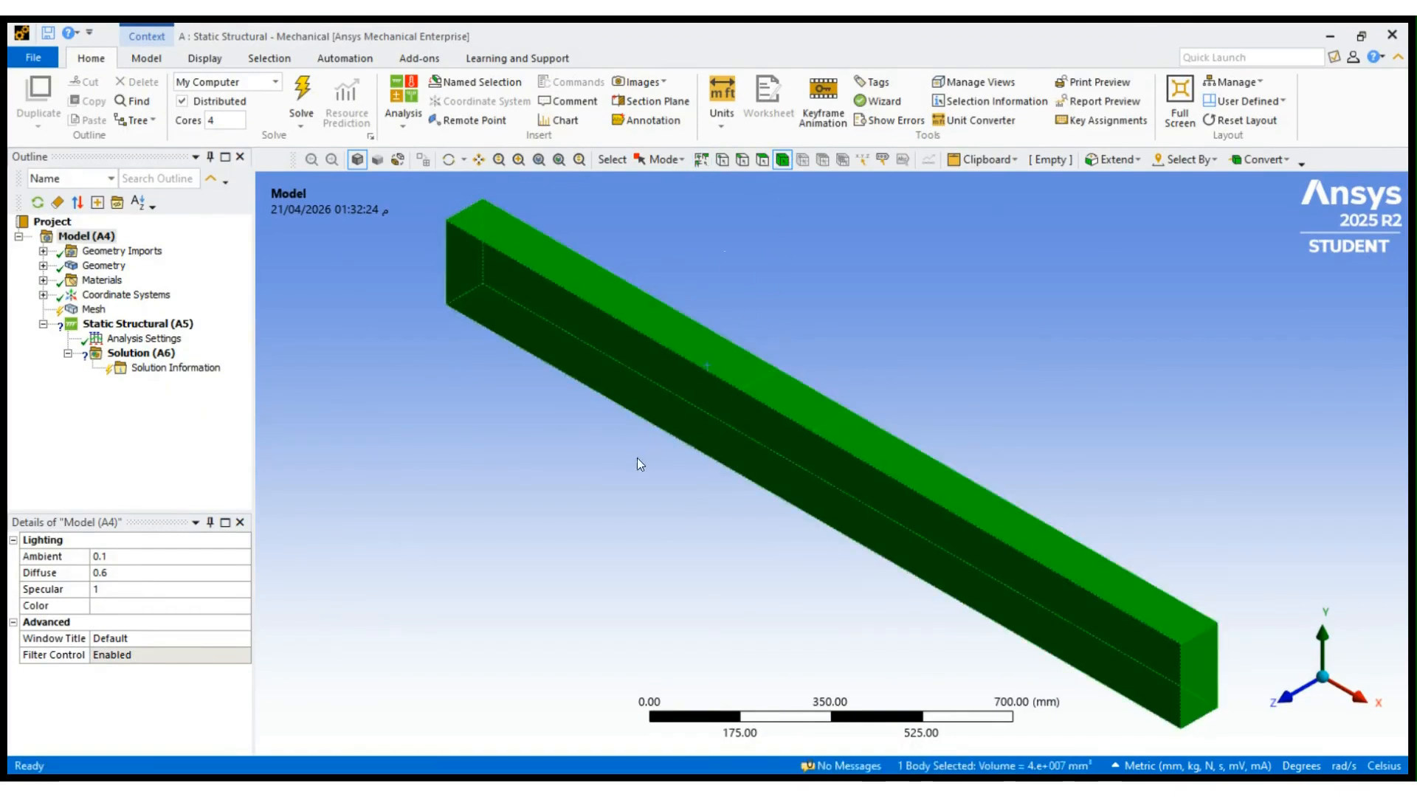
pyautogui.click(640, 463)
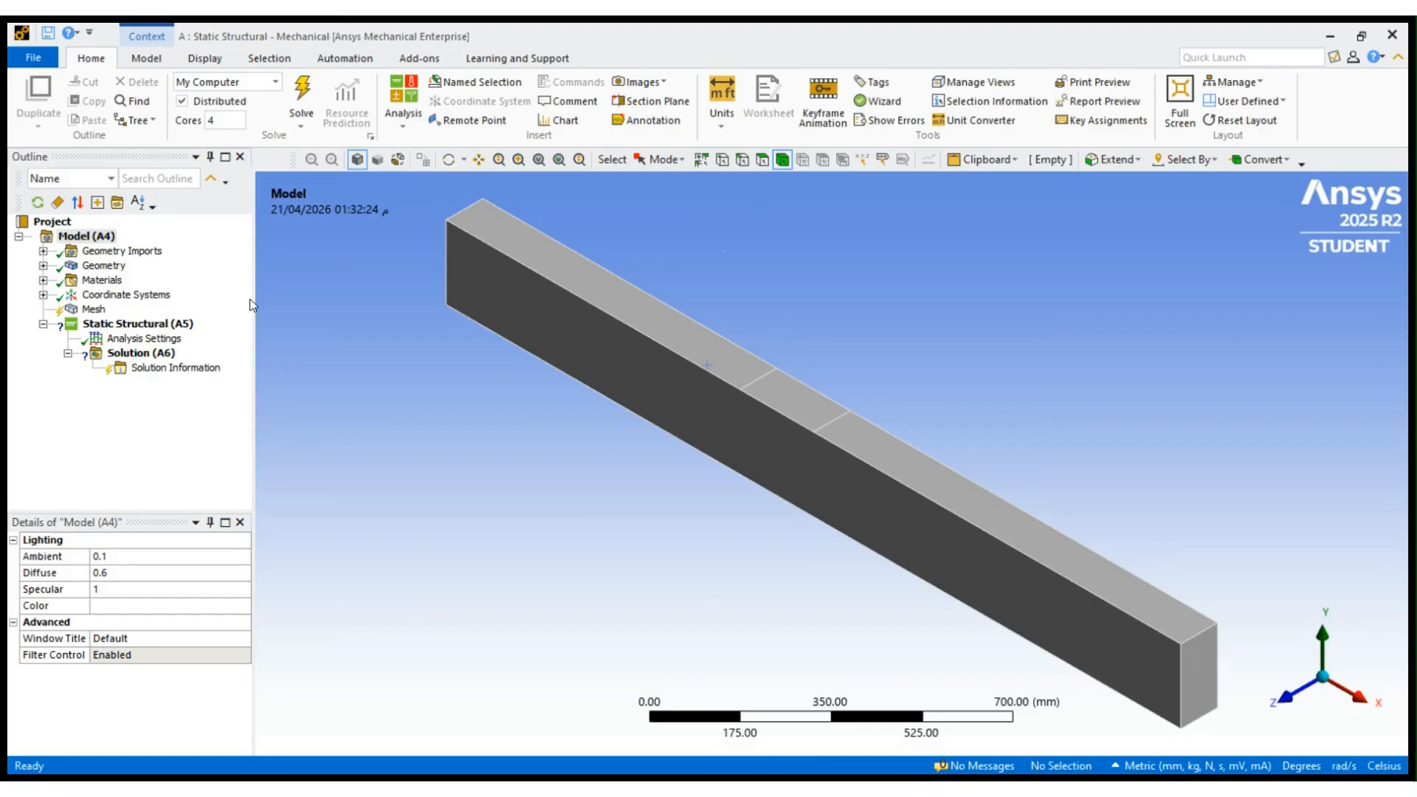
# Show the details of the solid body under Geometry to check its material assignment
pyautogui.click(42, 265)
pyautogui.click(110, 265)
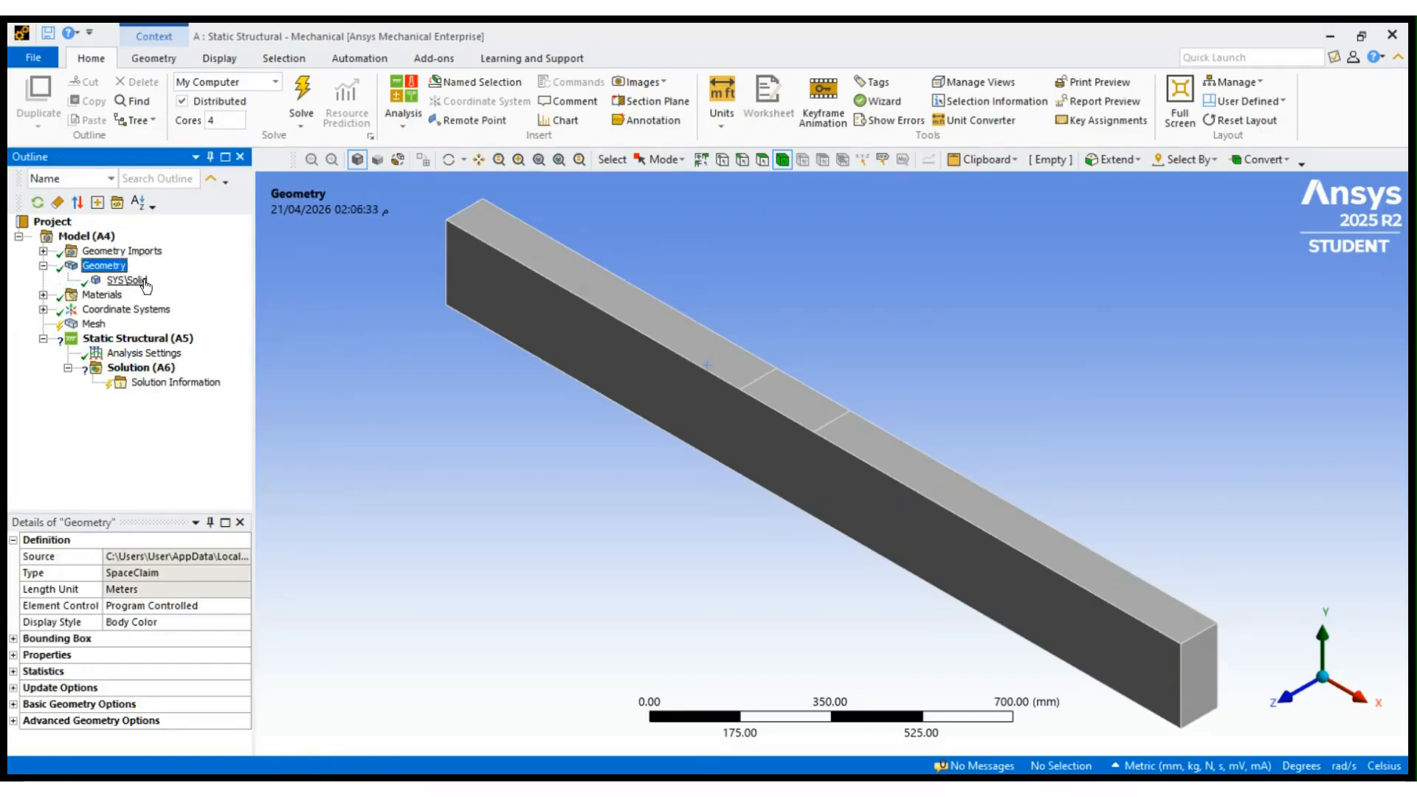
pyautogui.click(145, 280)
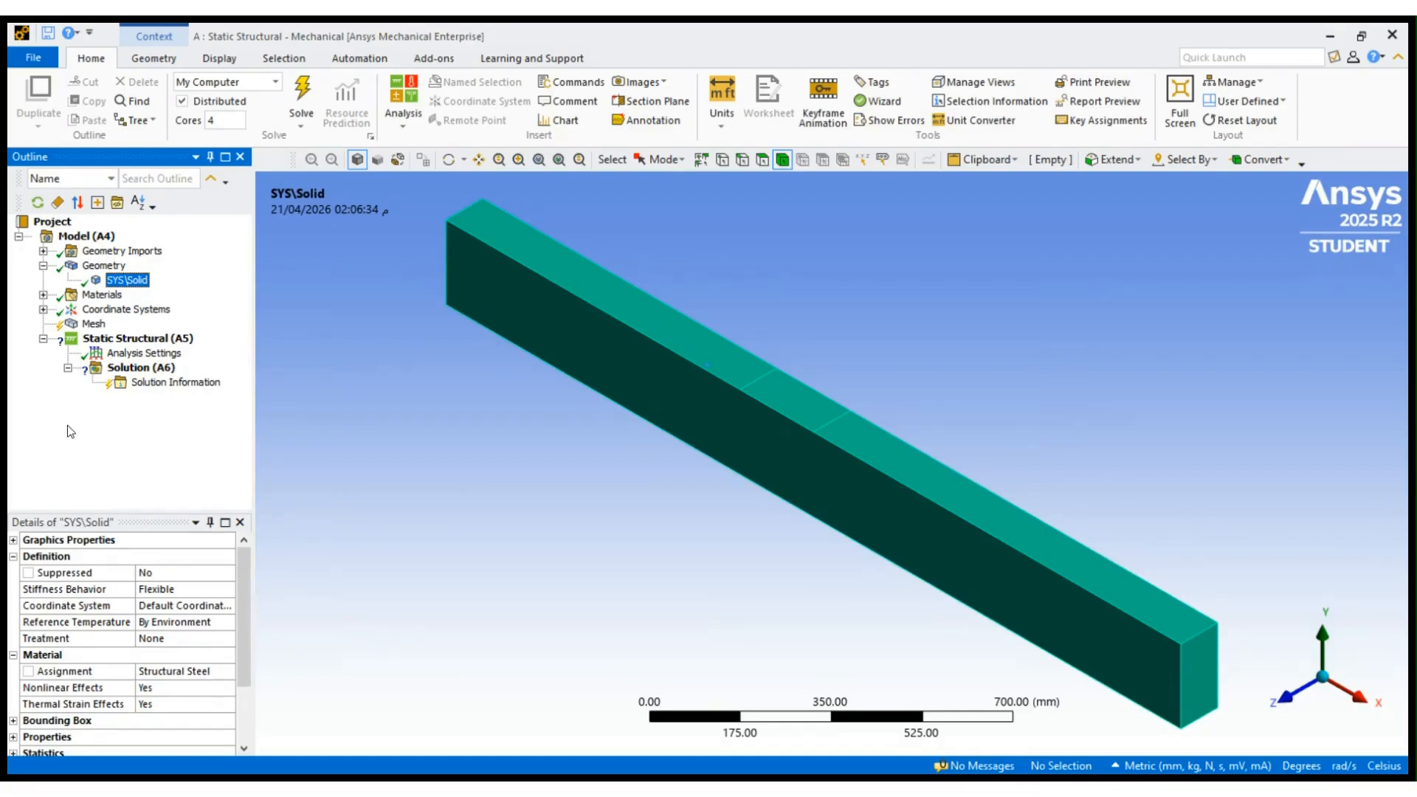
# Review the Structural Steel material data, including elasticity, strength values and fatigue curves
pyautogui.click(43, 295)
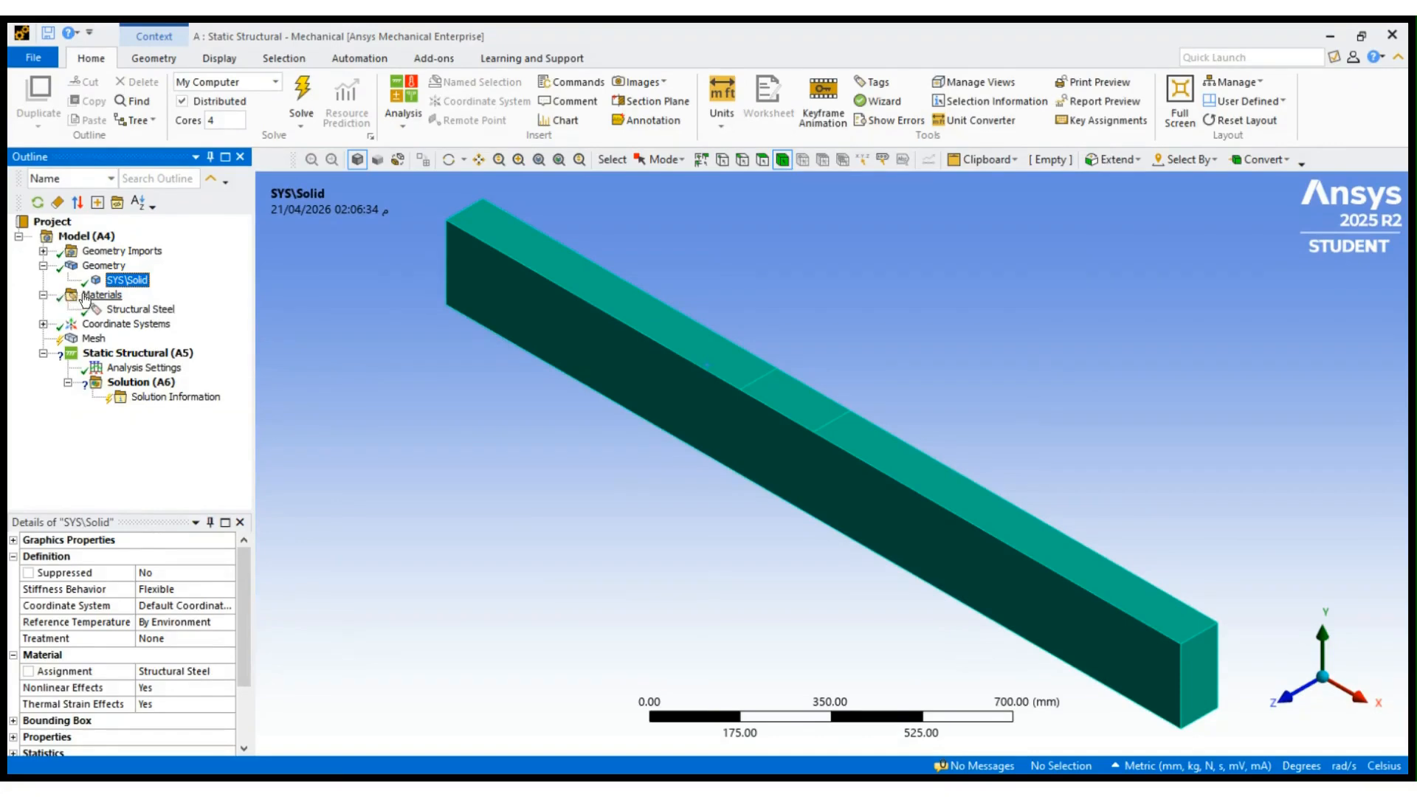
pyautogui.click(137, 311)
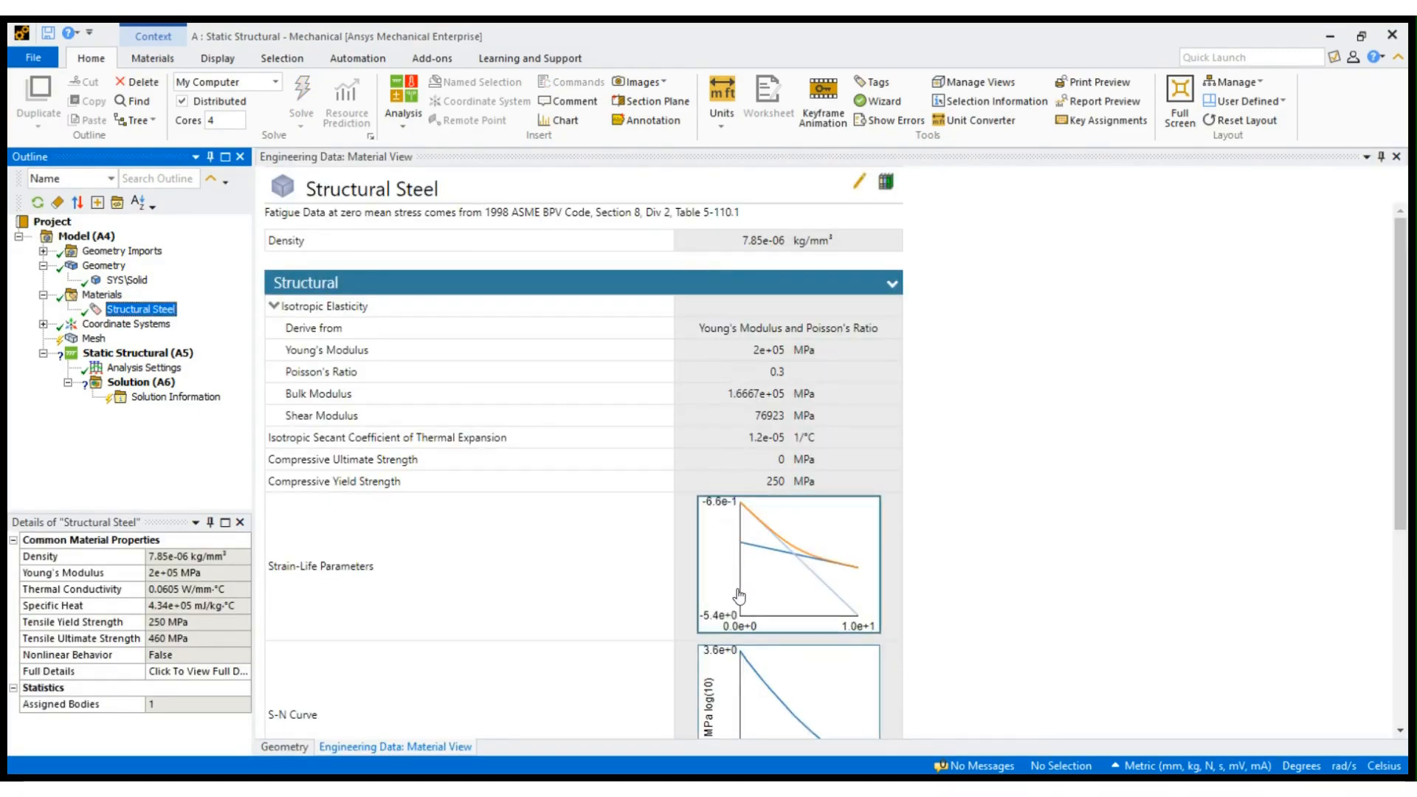
pyautogui.scroll(-3, 723, 417)
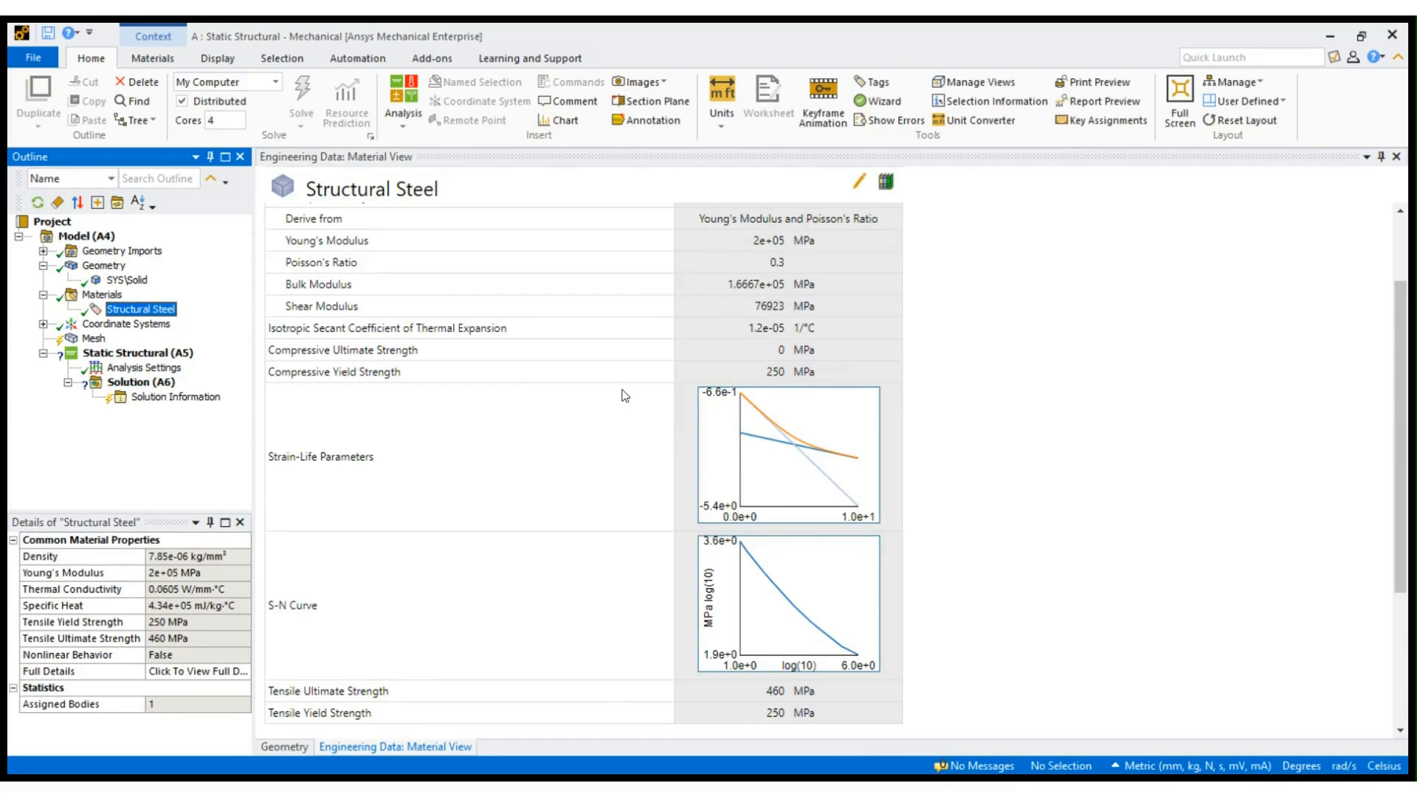
pyautogui.scroll(-3, 624, 396)
pyautogui.scroll(-1, 625, 396)
pyautogui.scroll(6, 625, 396)
# Add a mesh sizing scoped to the beam body with an element size of 50 mm
pyautogui.click(102, 339)
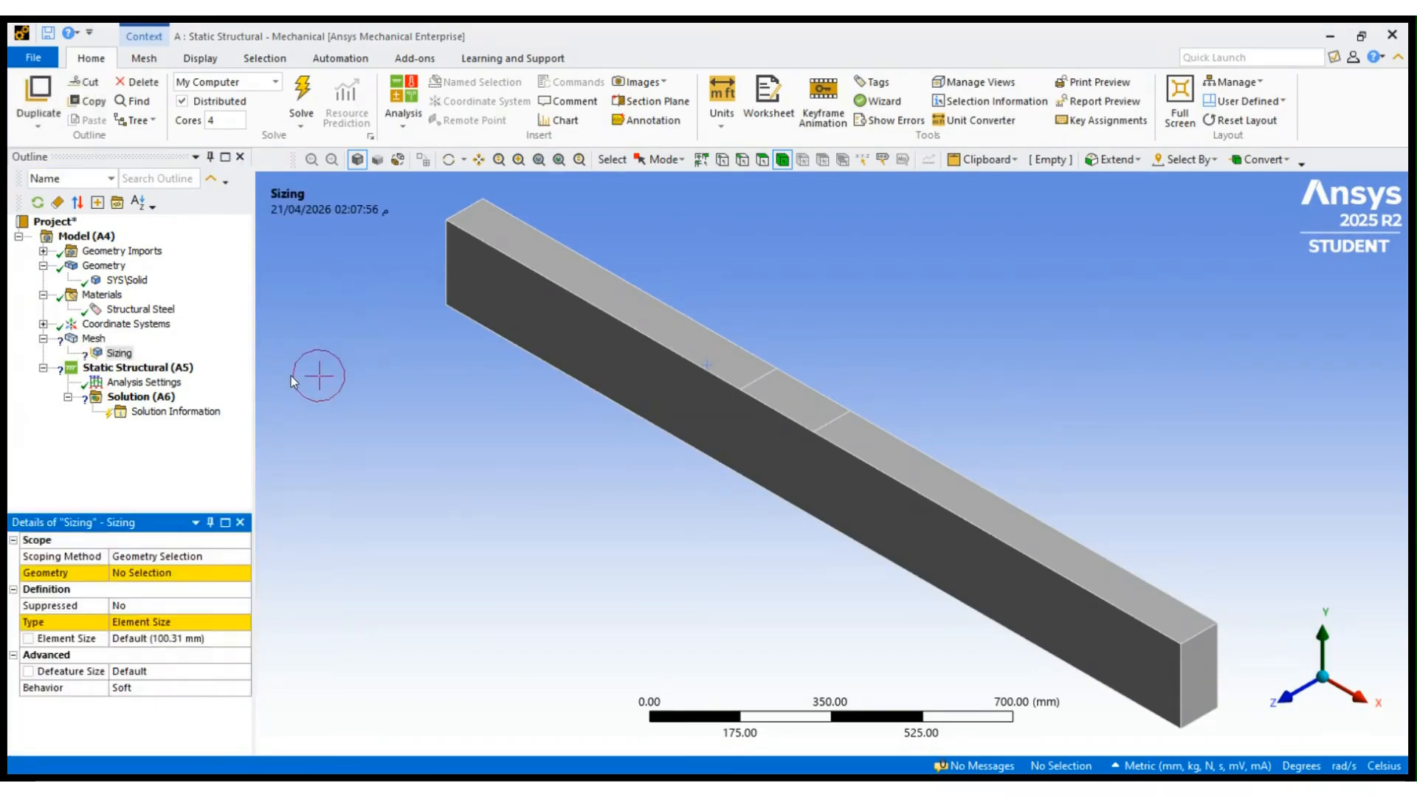
pyautogui.click(216, 576)
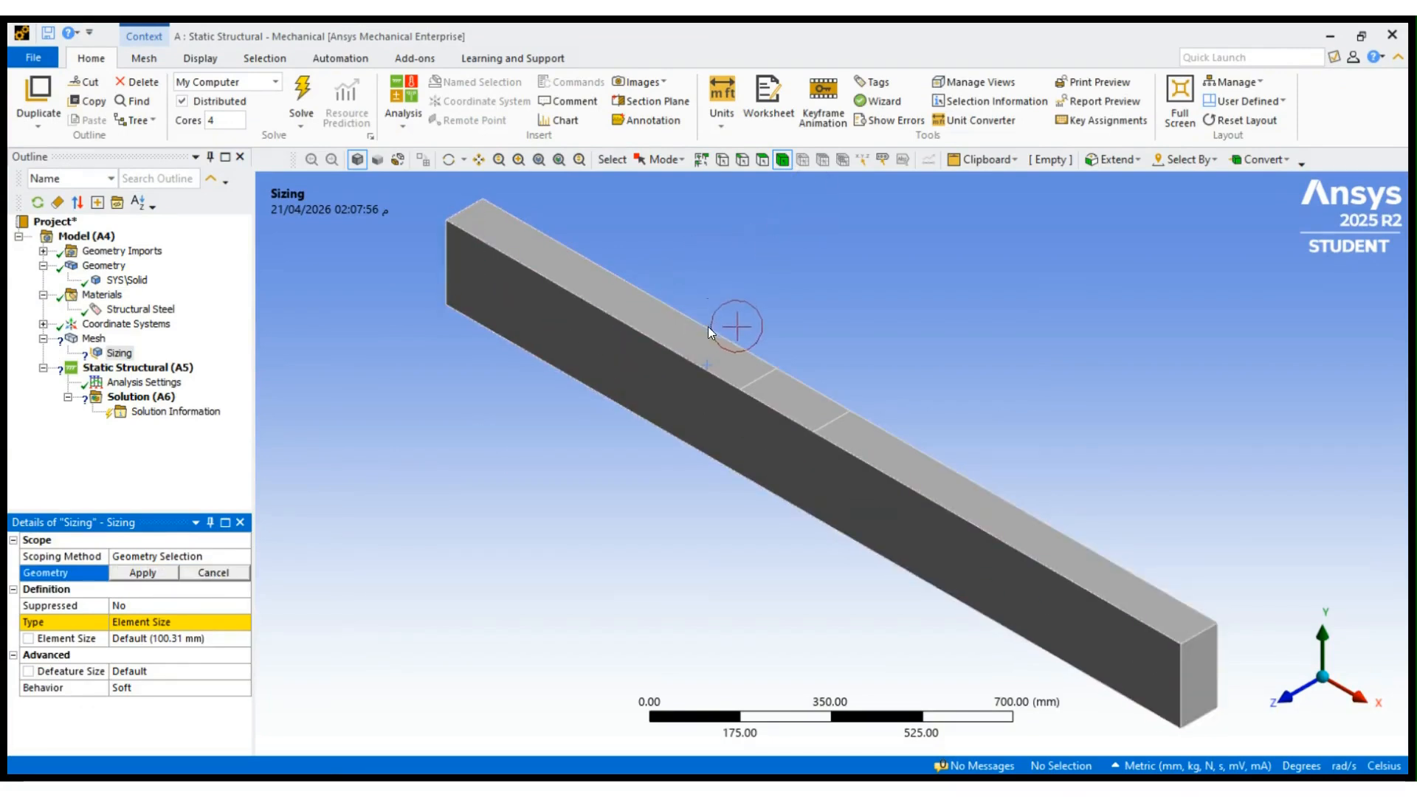
pyautogui.click(688, 365)
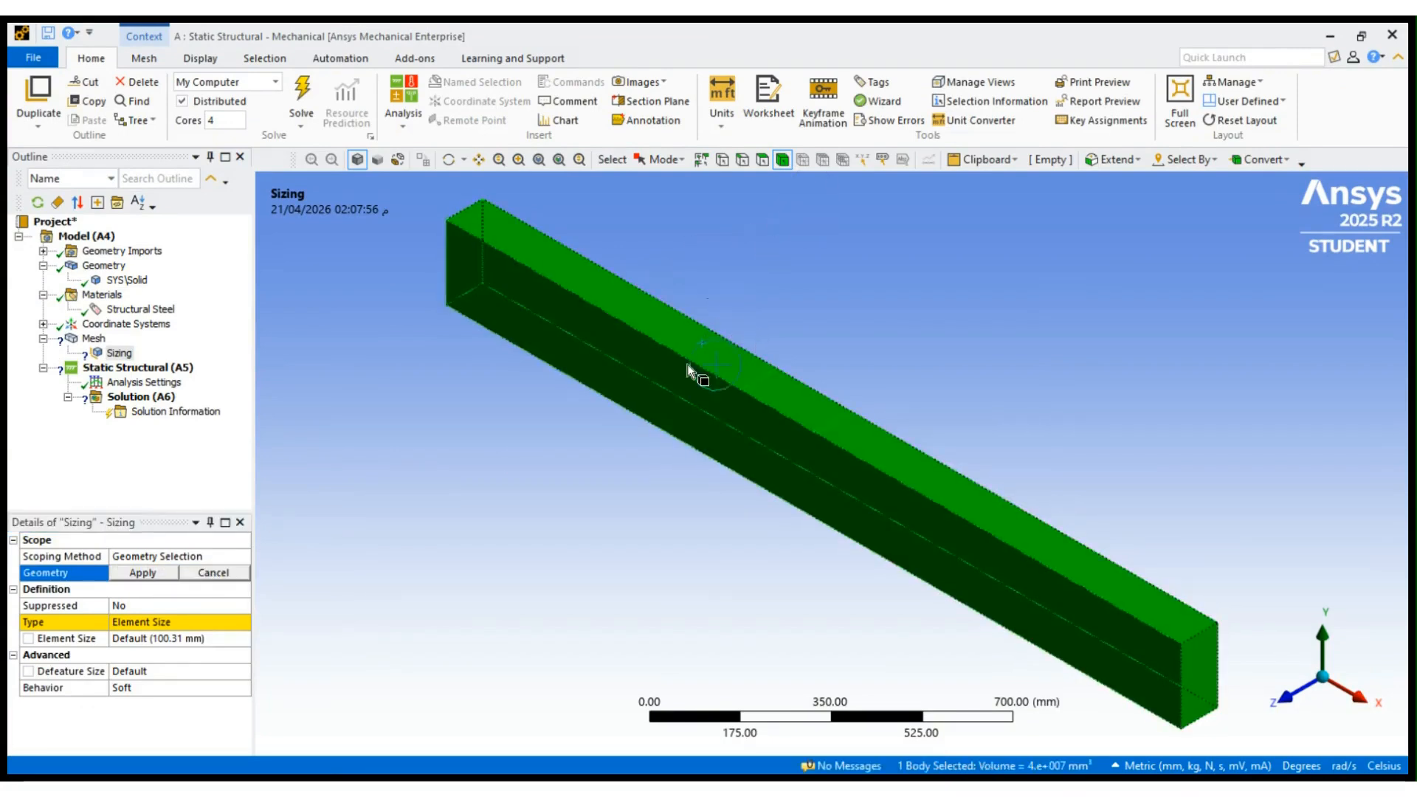
pyautogui.click(144, 575)
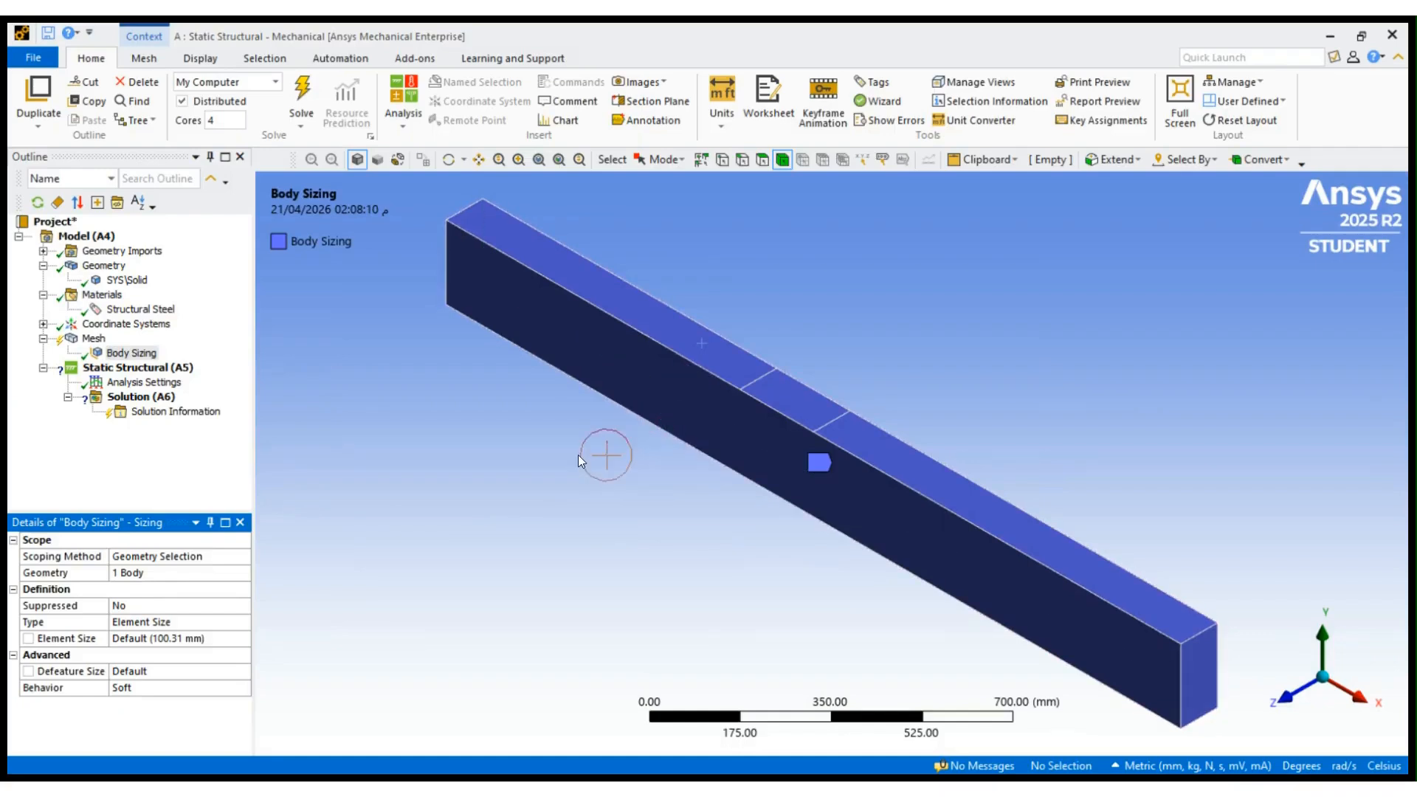
pyautogui.click(650, 388)
pyautogui.click(549, 468)
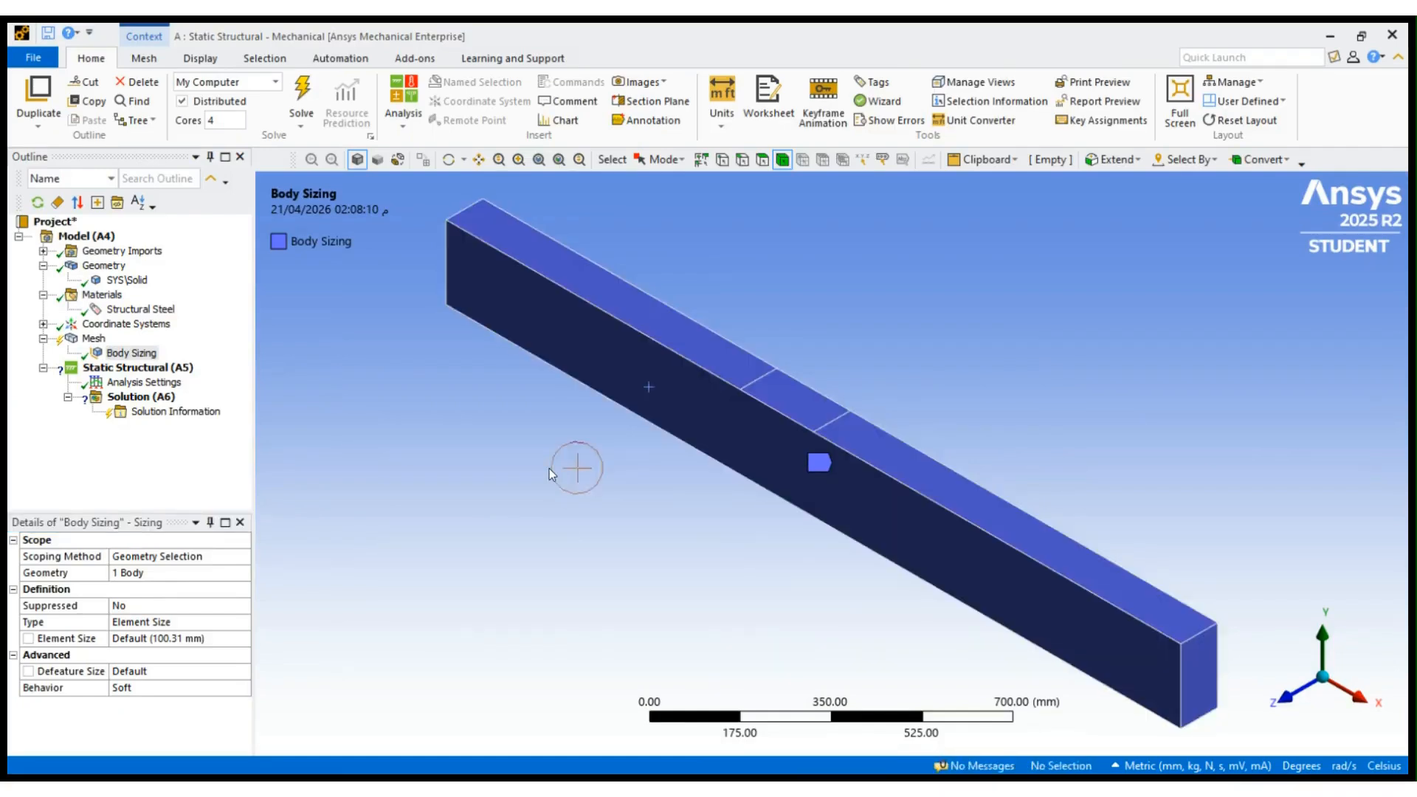
pyautogui.click(181, 641)
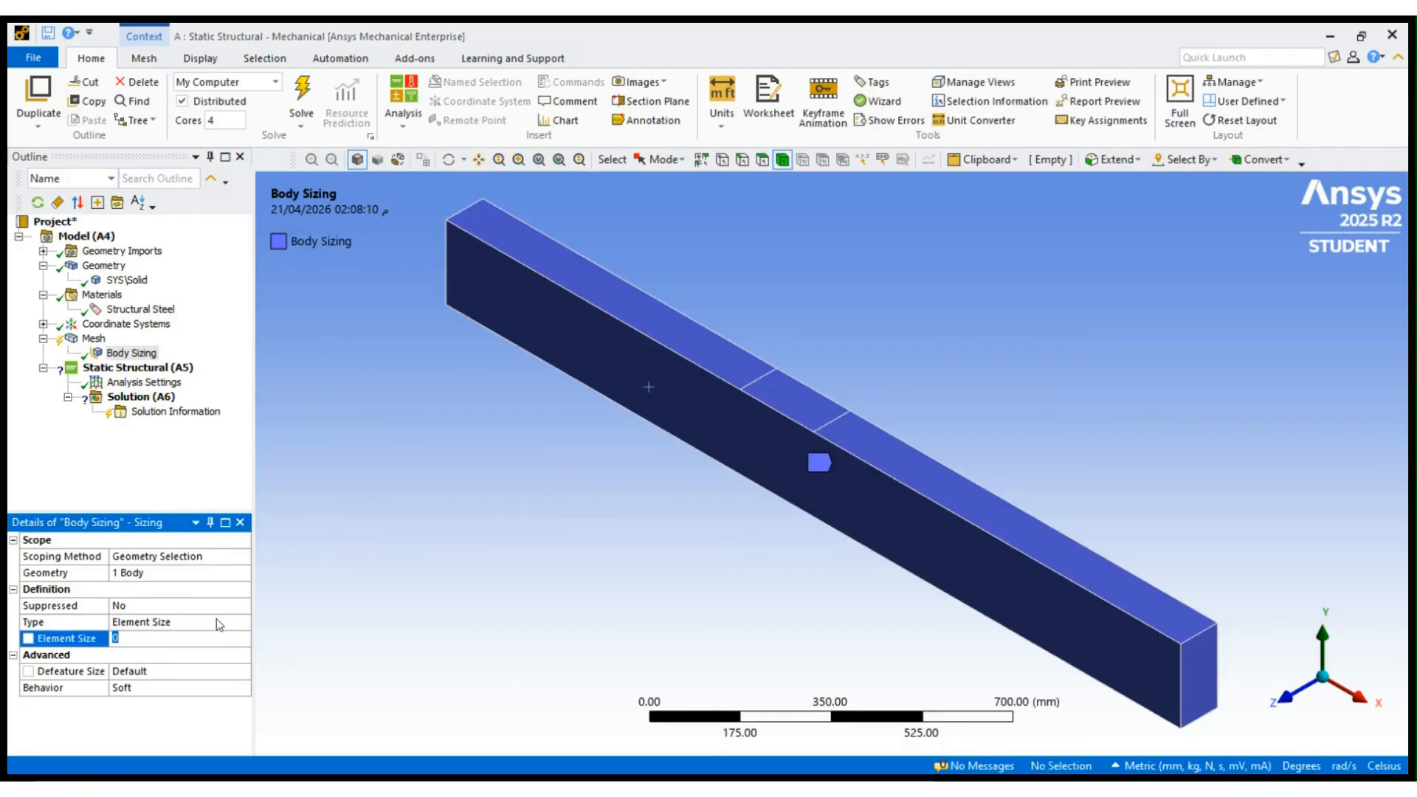
pyautogui.write('50')
pyautogui.press('Return')
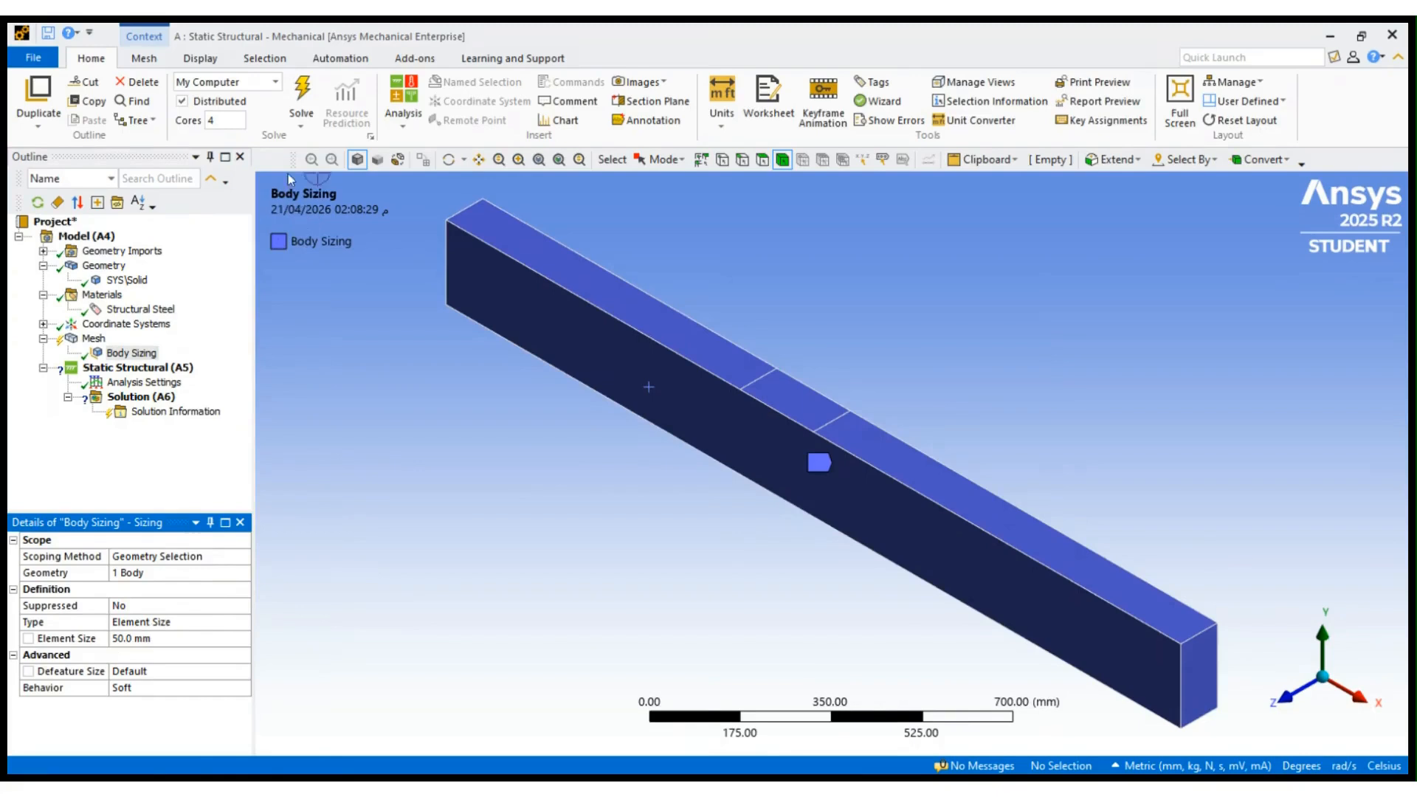
# Generate the beam's mesh and inspect it
pyautogui.click(95, 341)
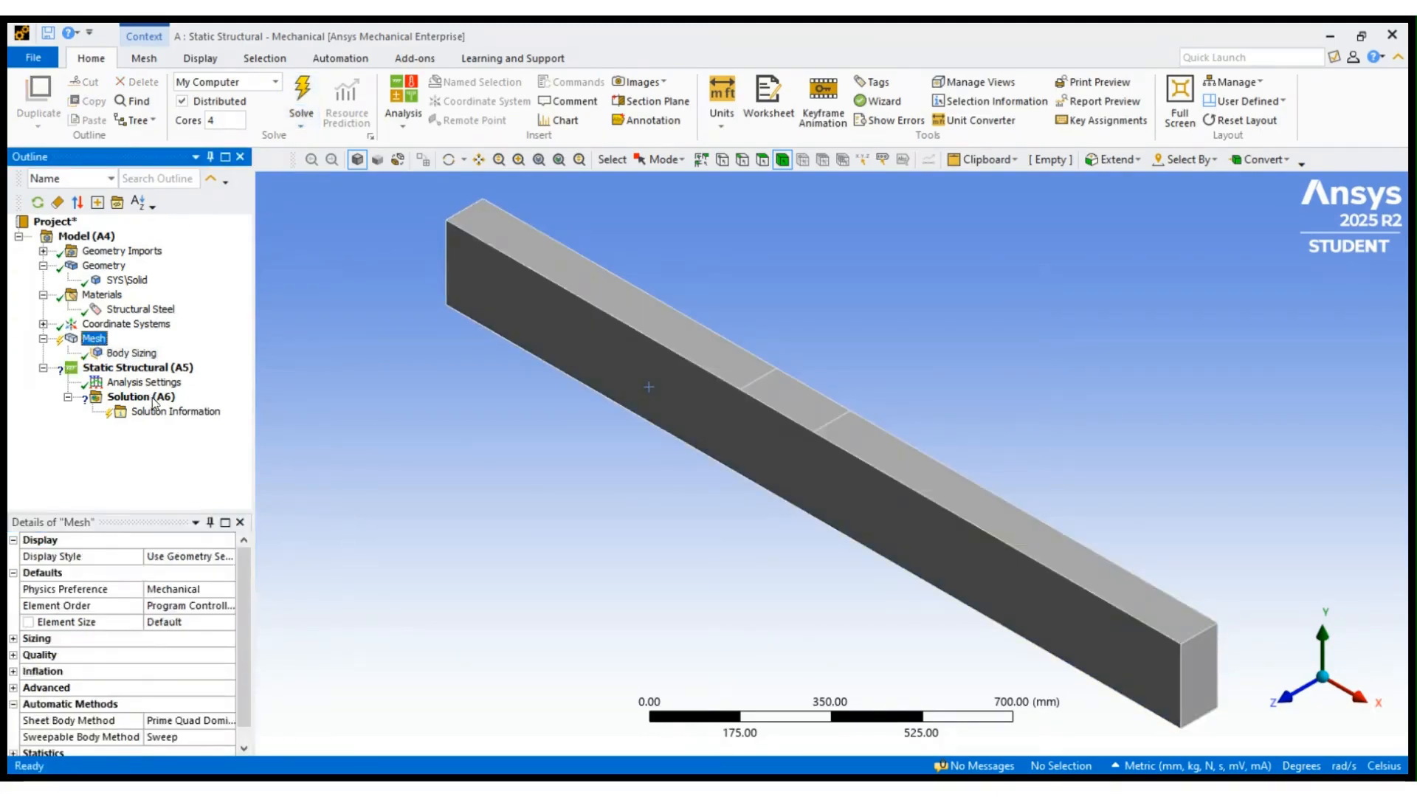
pyautogui.press('F5')
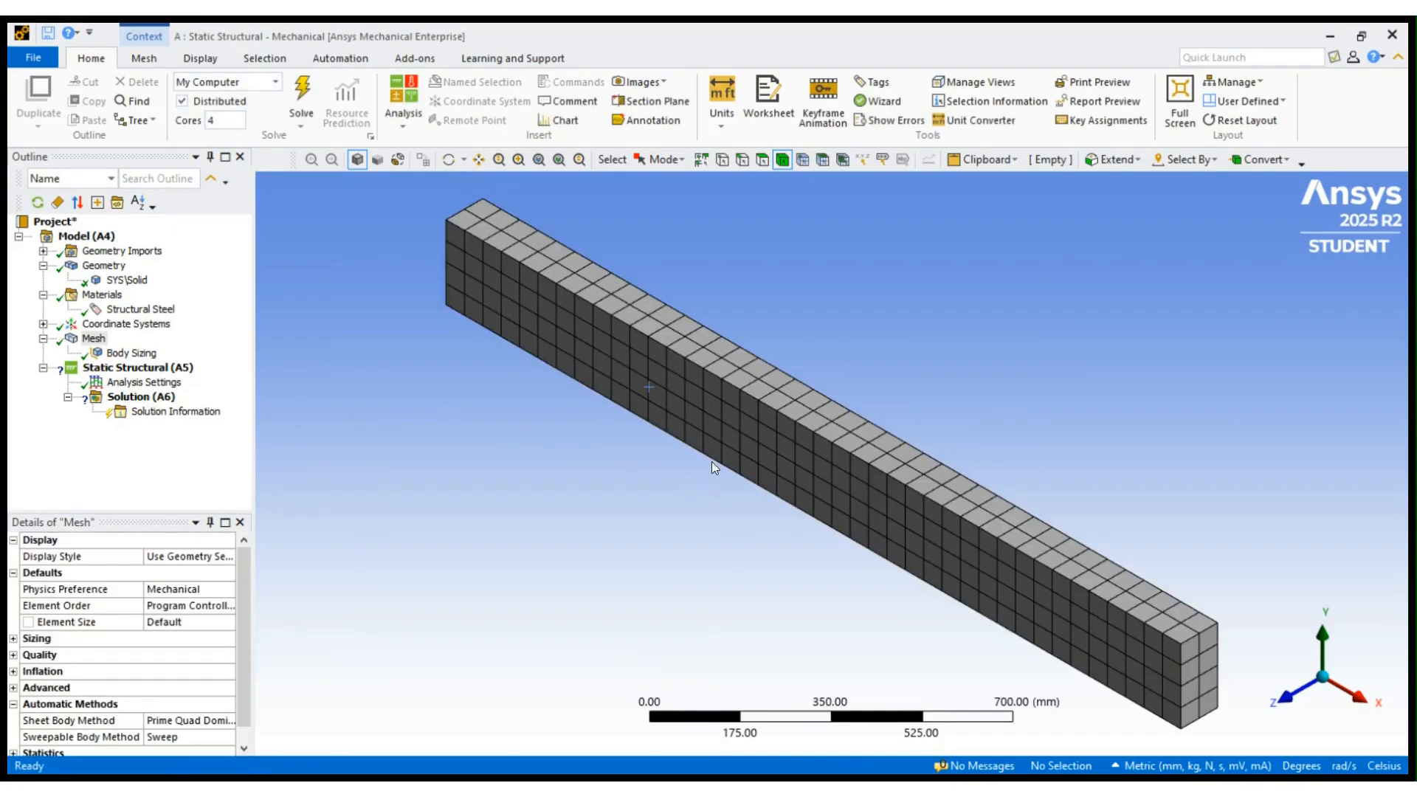
pyautogui.click(744, 399)
pyautogui.click(644, 489)
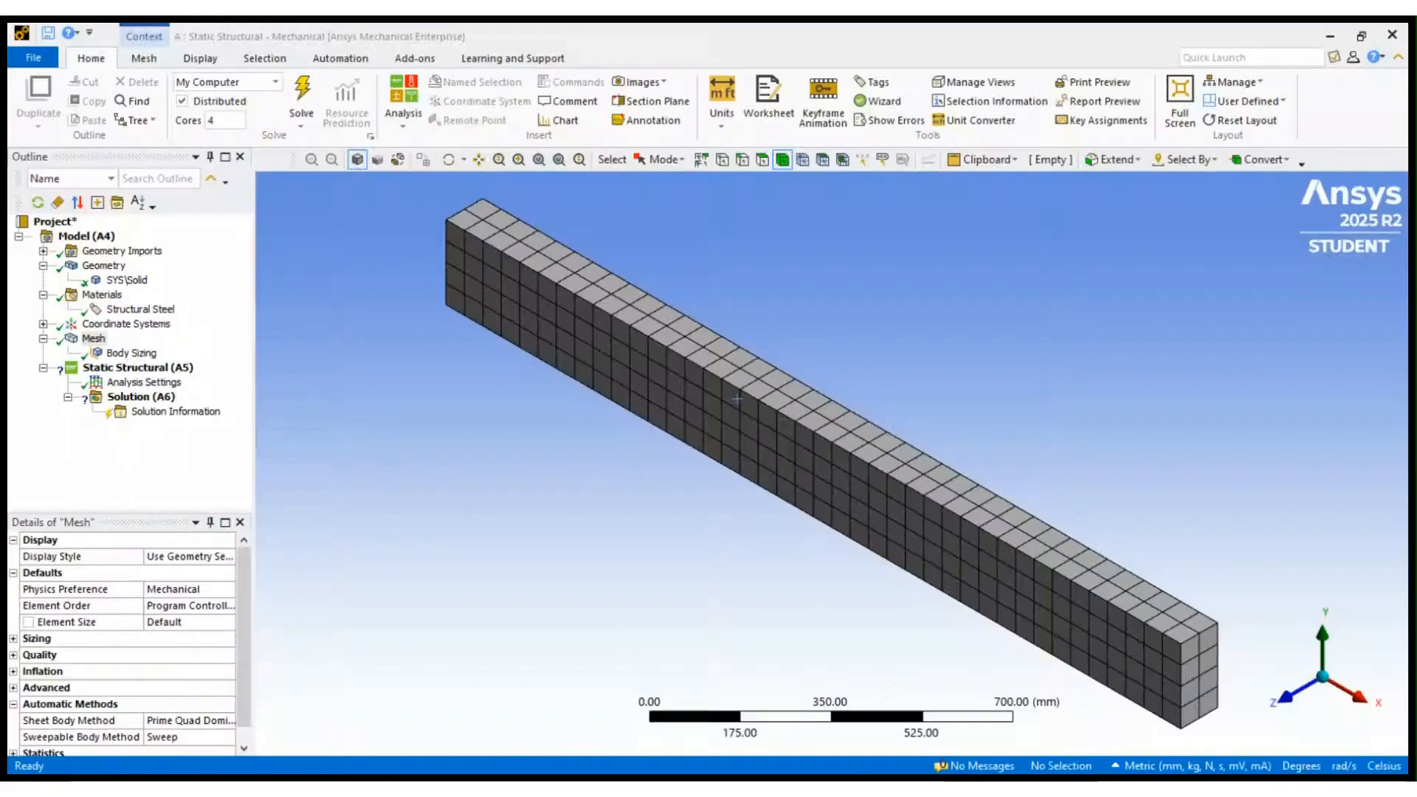
pyautogui.click(678, 675)
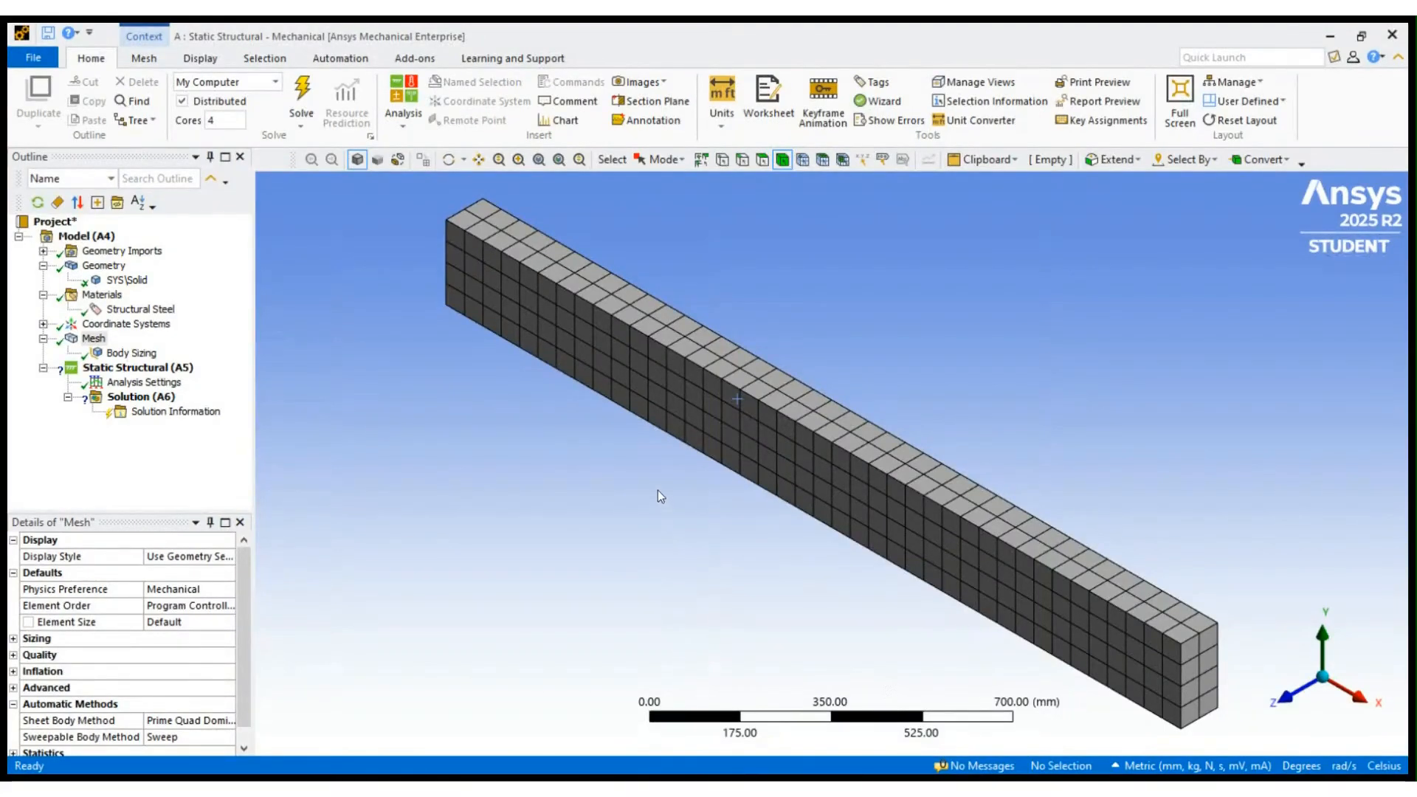
# Add a Fixed Support to the Static Structural analysis on the beam's end face at the positive X end
pyautogui.click(177, 367)
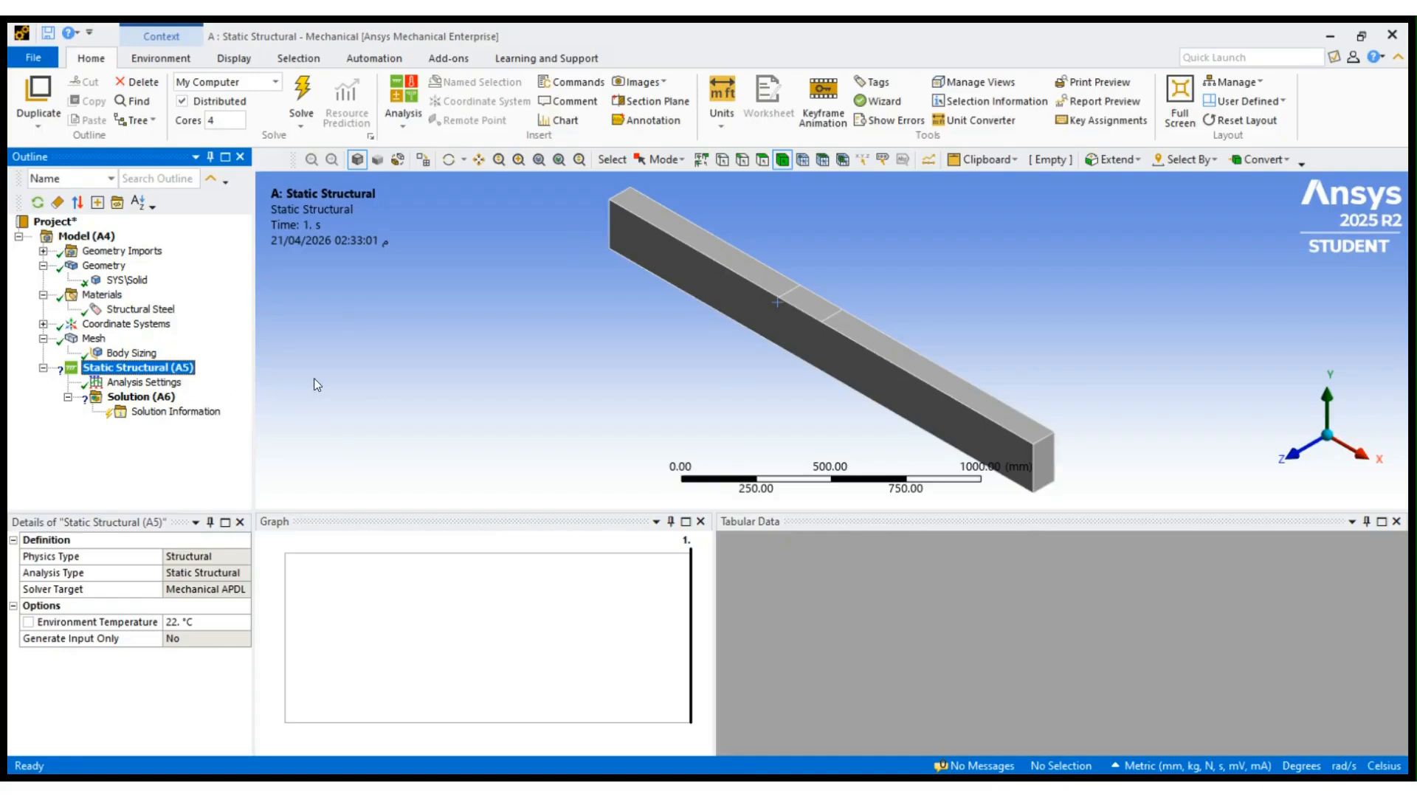
pyautogui.click(423, 348)
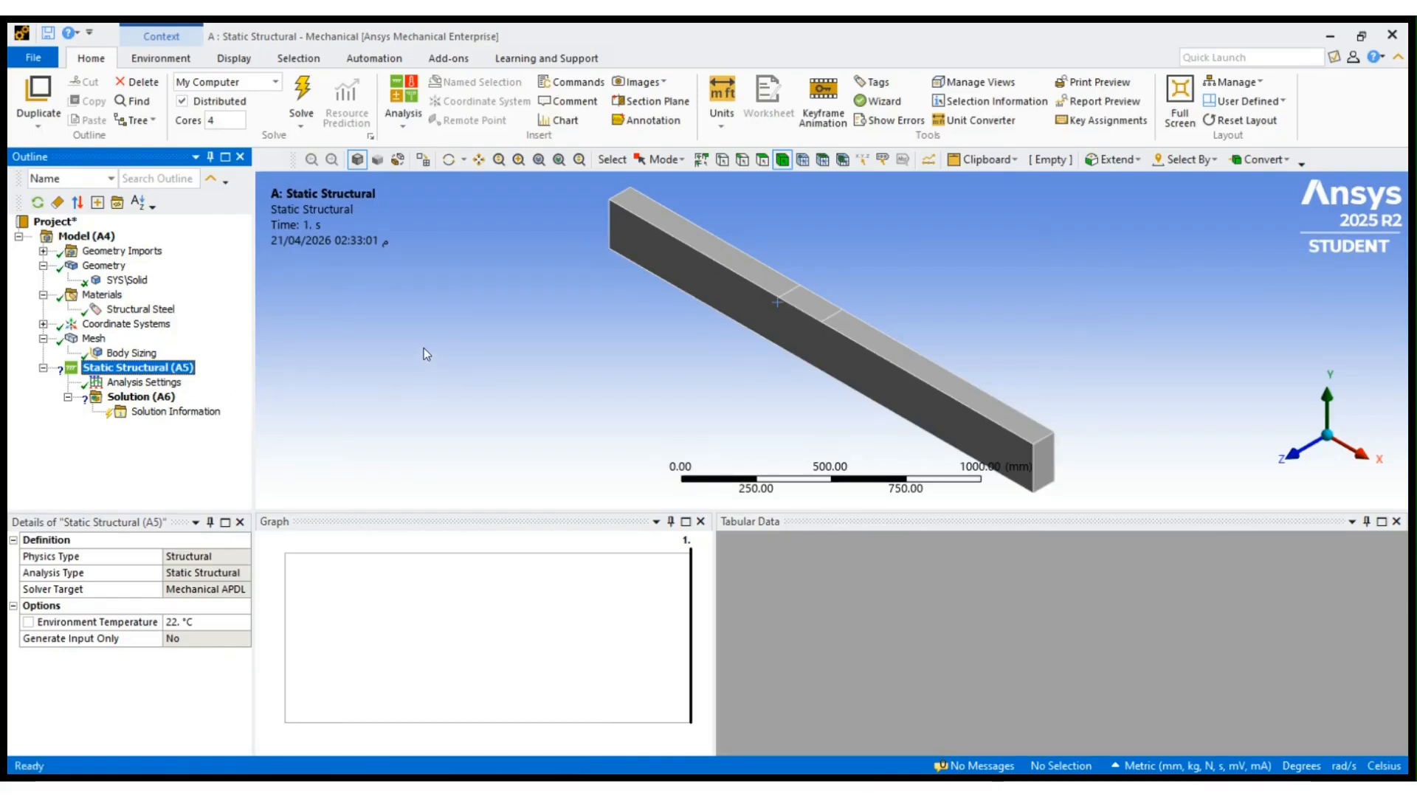
pyautogui.click(1046, 461)
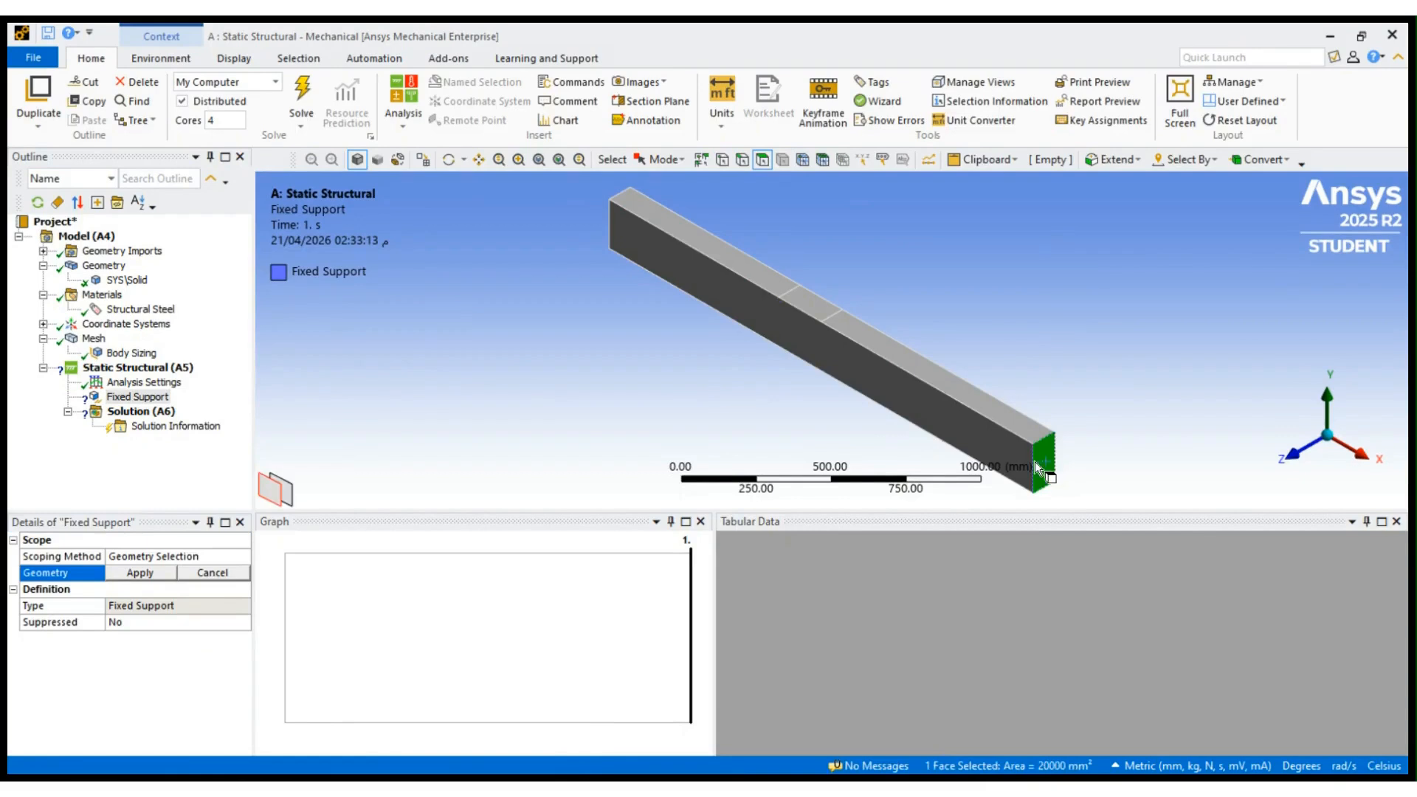
pyautogui.click(157, 575)
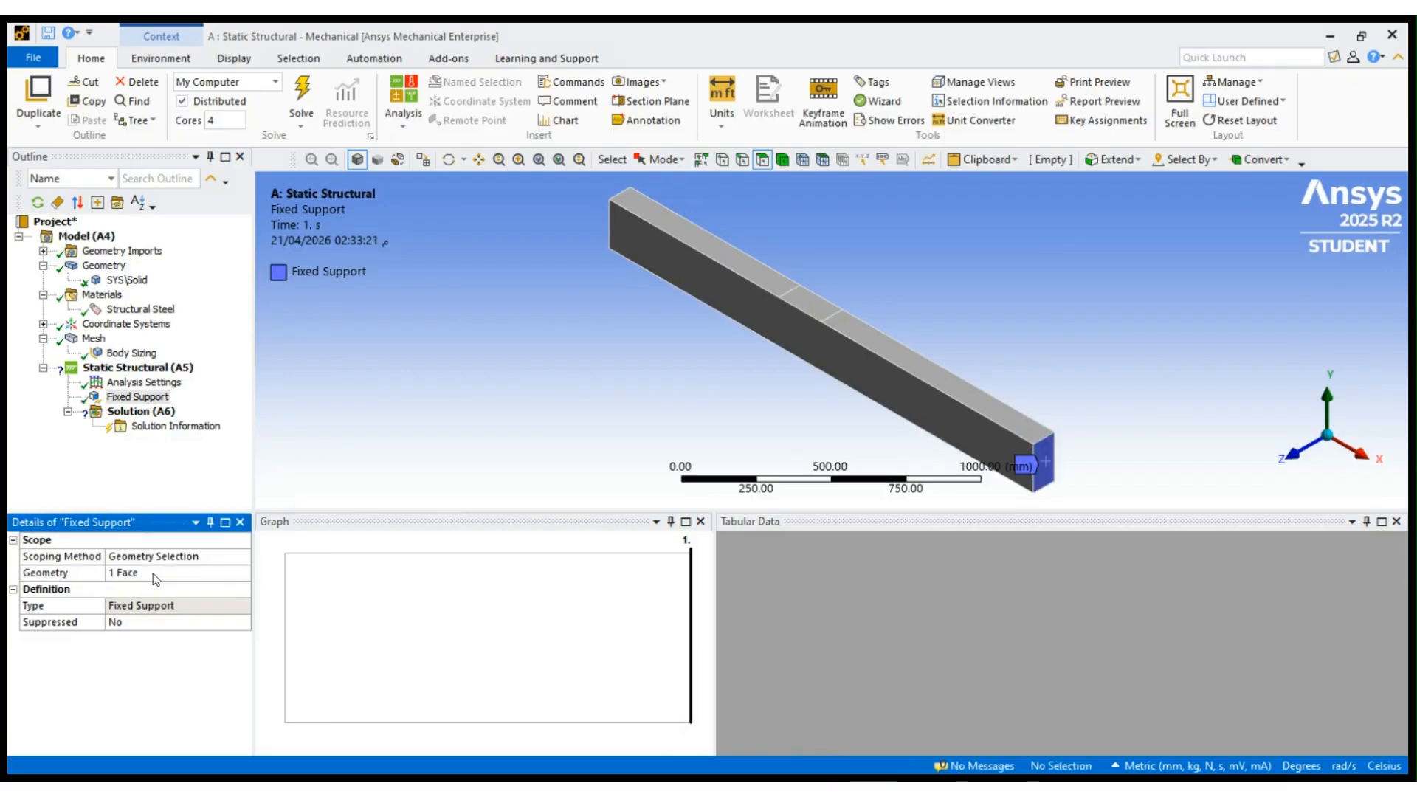
# Add a second Fixed Support on the opposite end face of the beam, at the negative X end
pyautogui.click(161, 369)
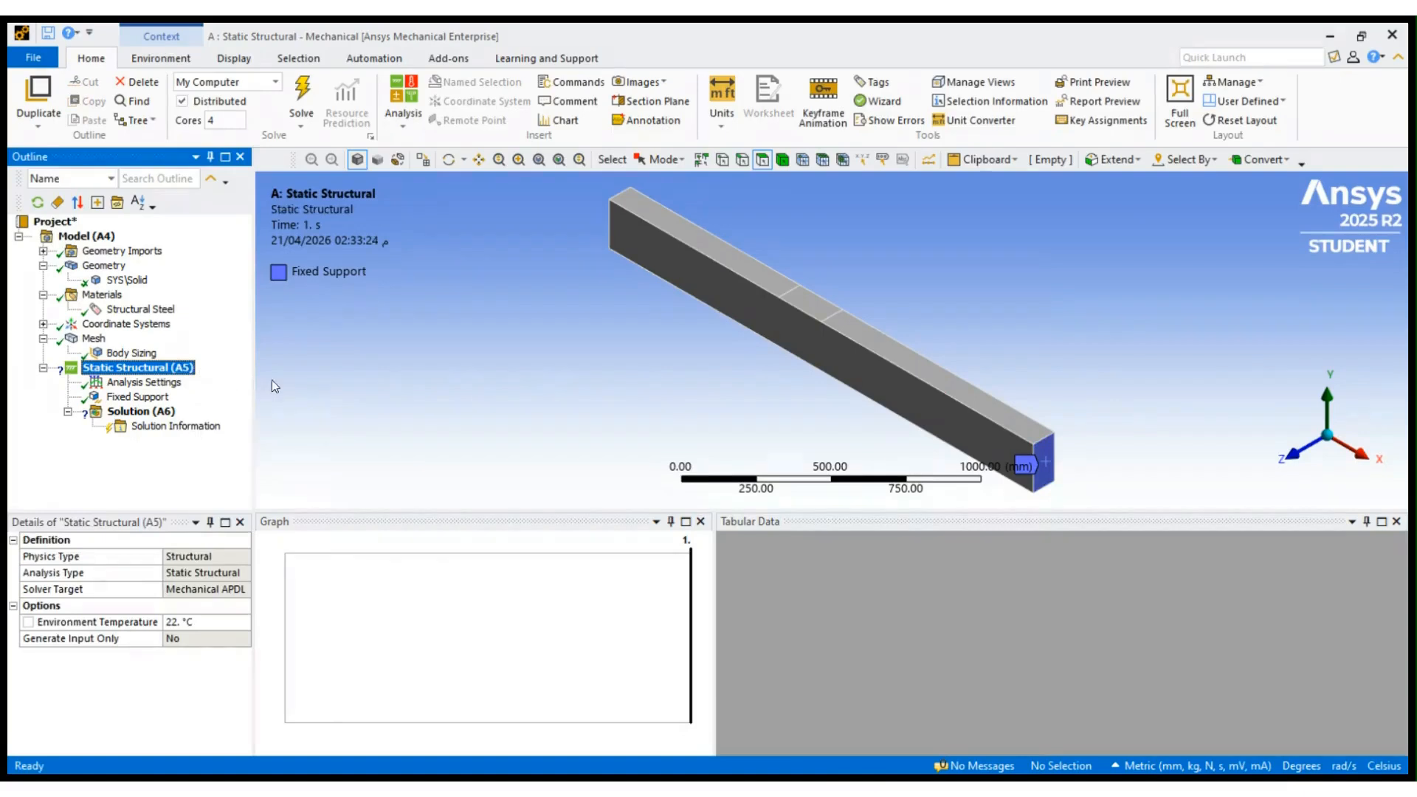
pyautogui.click(417, 346)
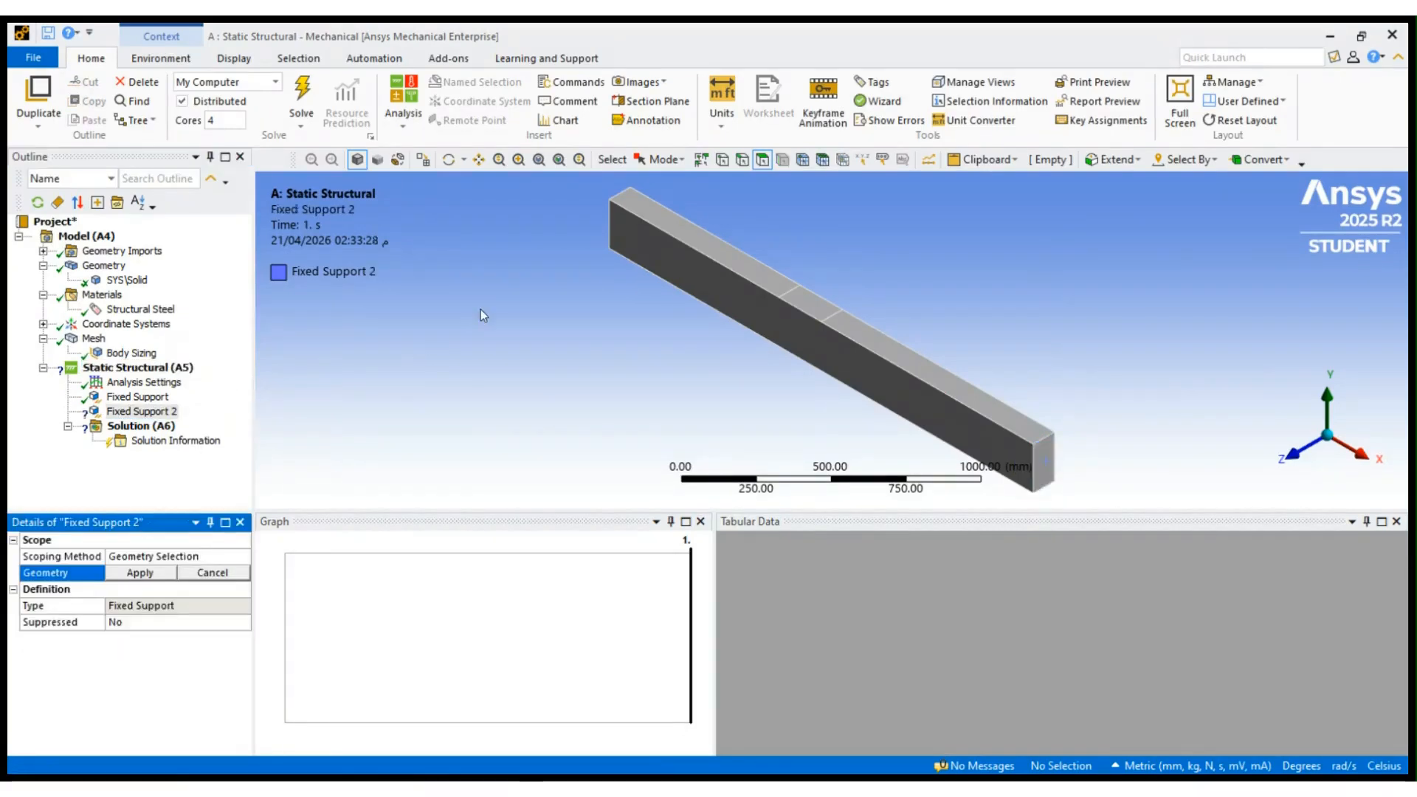
pyautogui.moveTo(552, 296); pyautogui.dragTo(620, 392, button='middle')
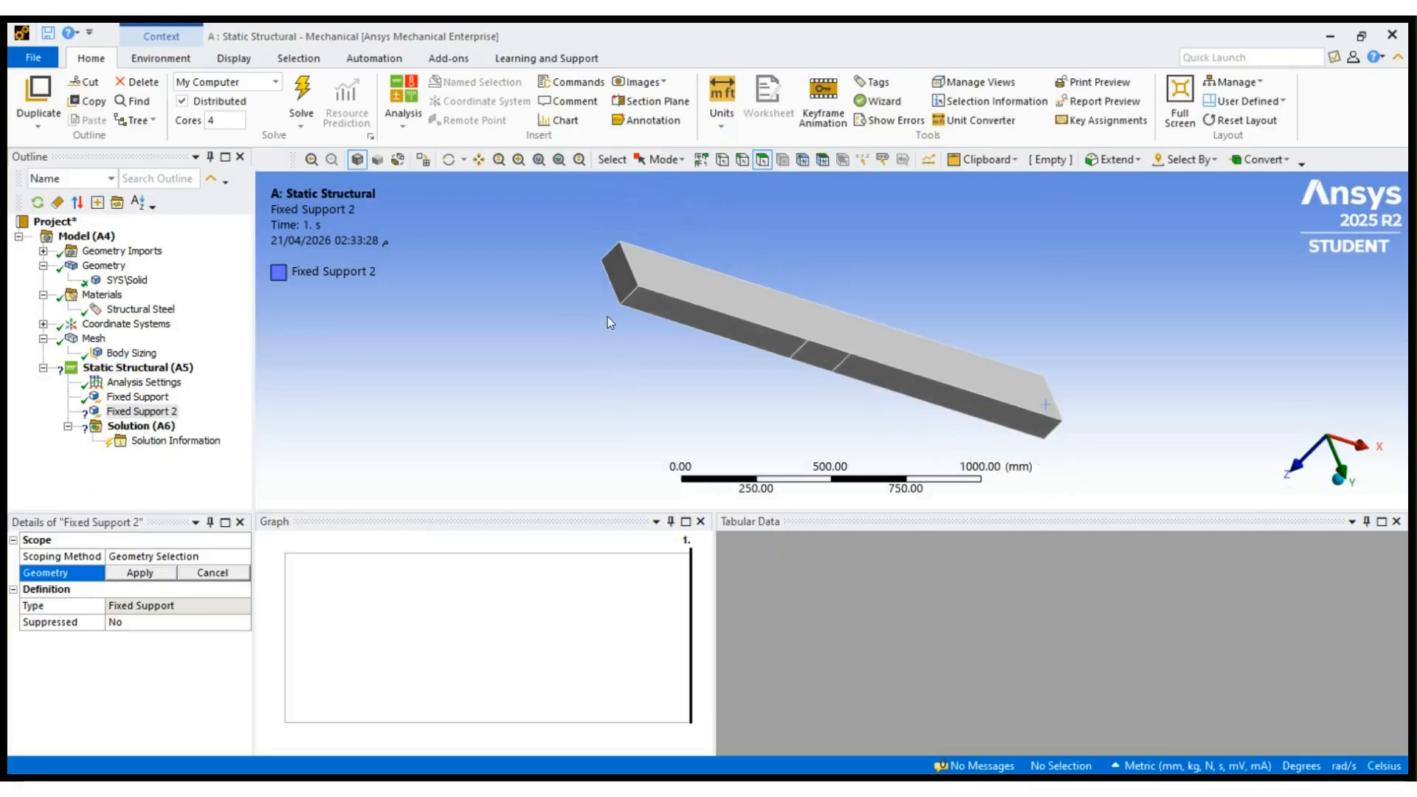
pyautogui.click(623, 279)
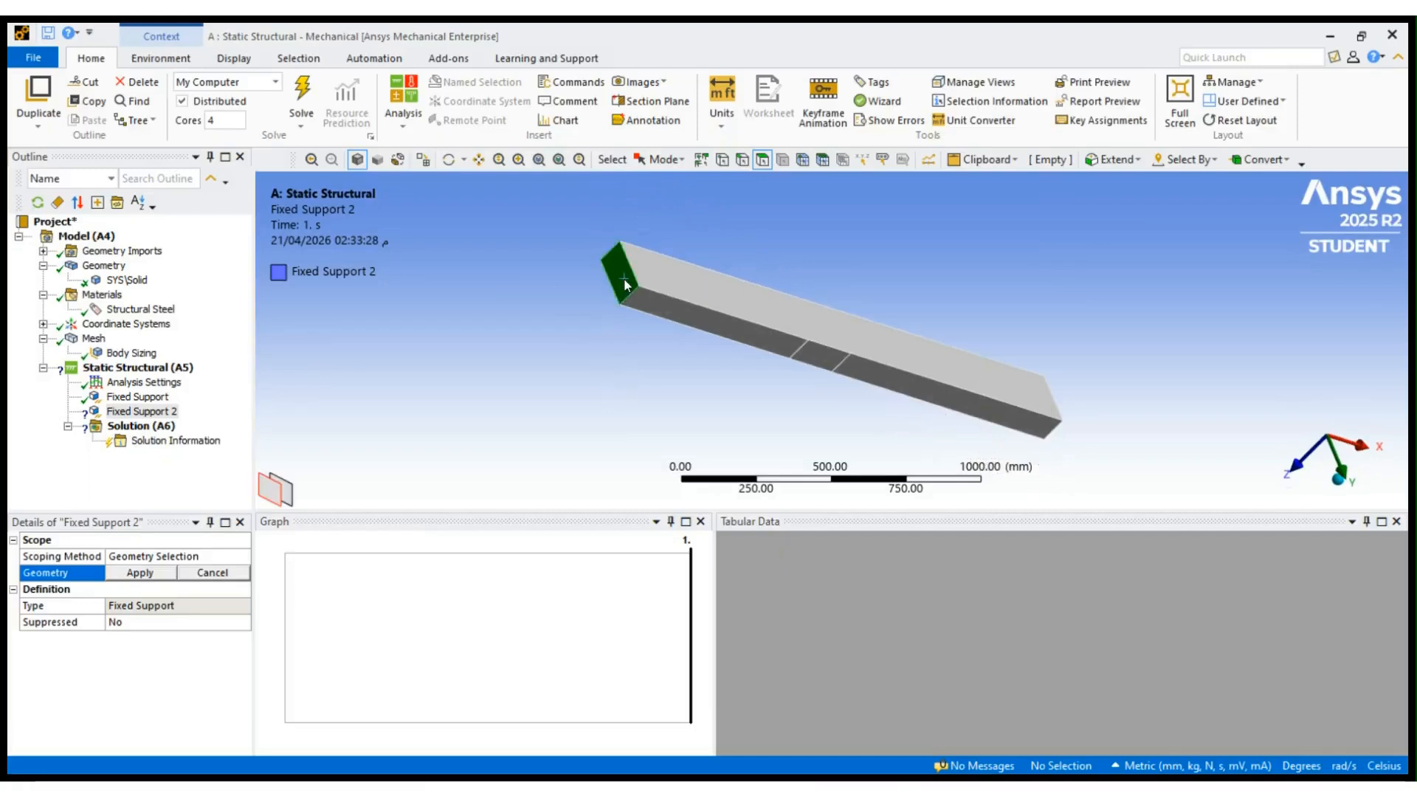
pyautogui.click(150, 578)
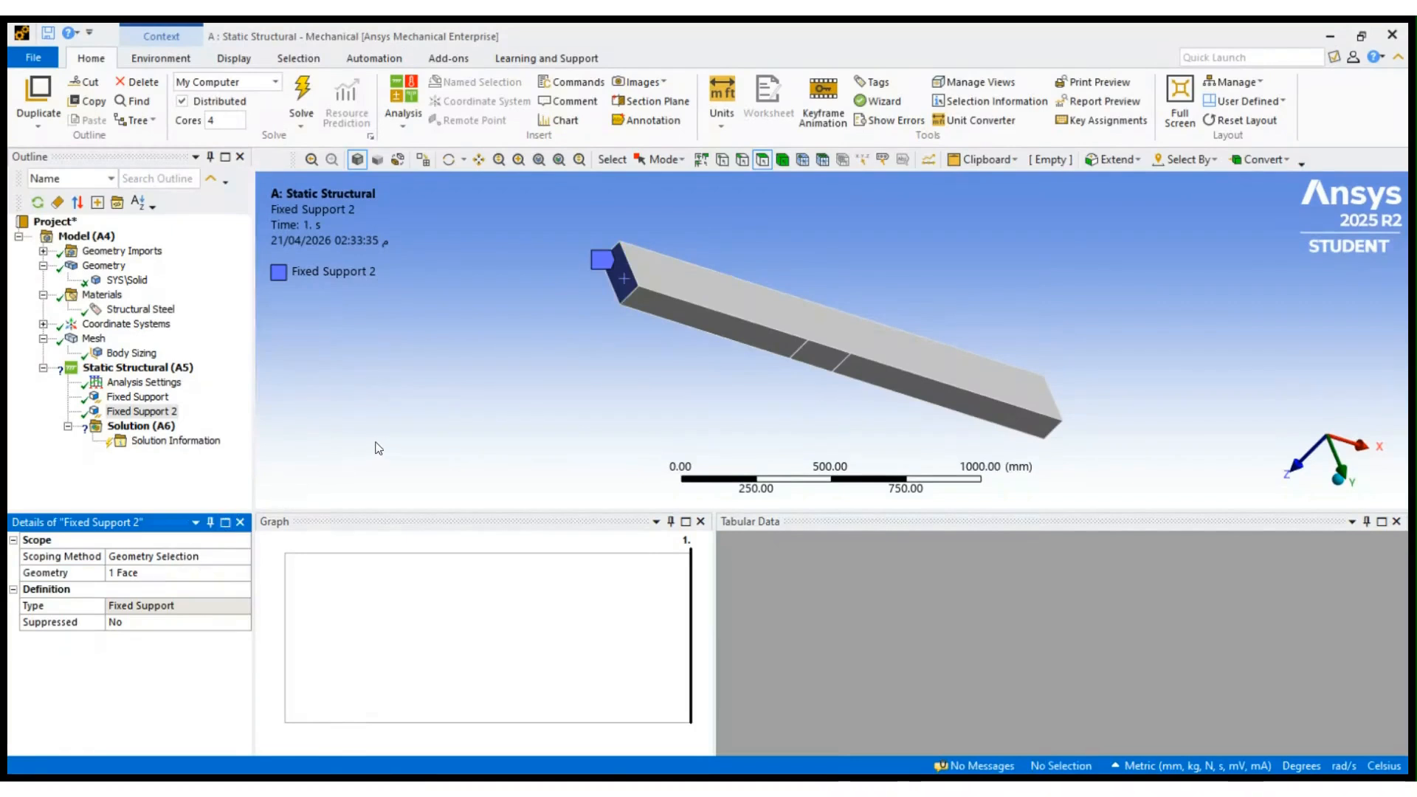
# Add a Force on the short middle segment of the beam's upper face, defined by Components
pyautogui.moveTo(721, 390); pyautogui.dragTo(651, 281, button='middle')
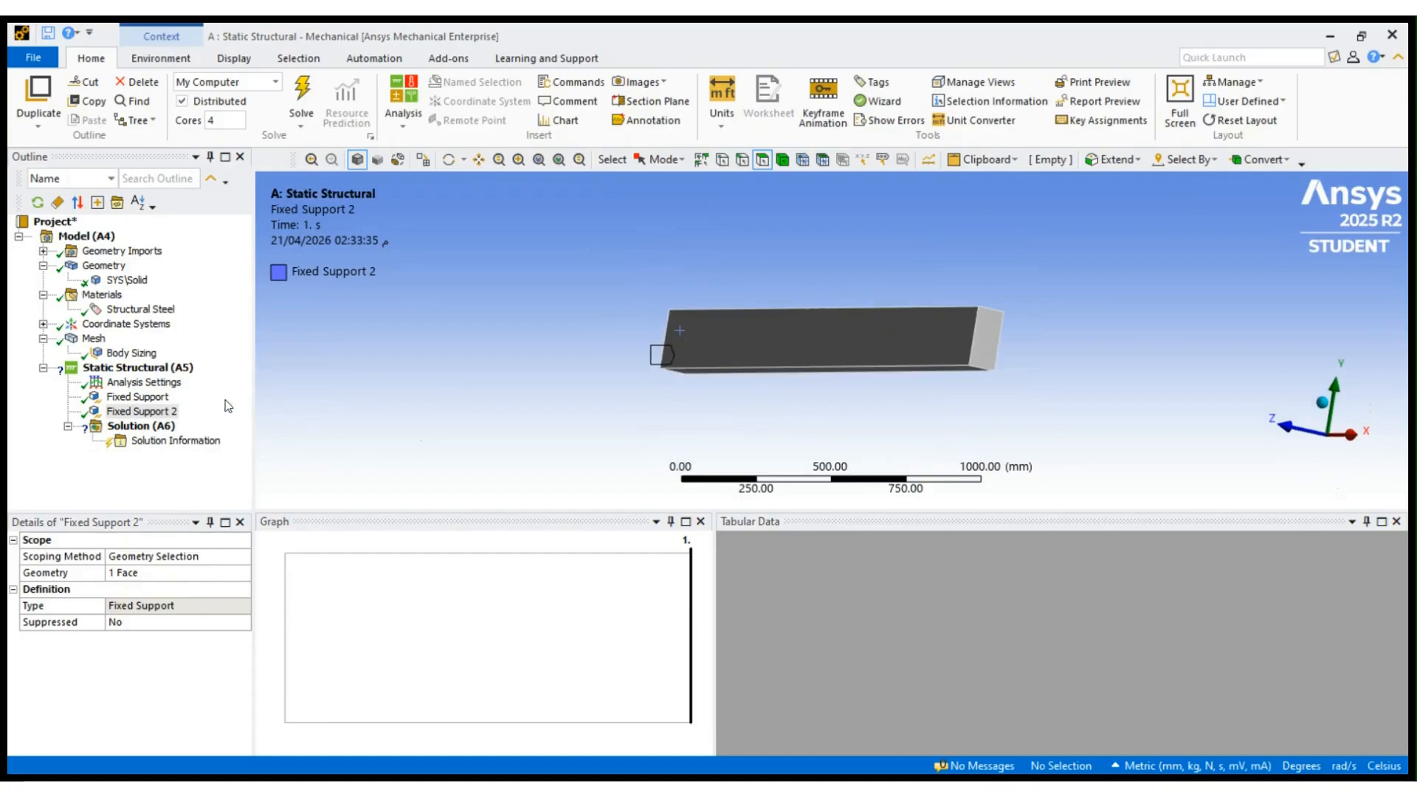
pyautogui.click(177, 367)
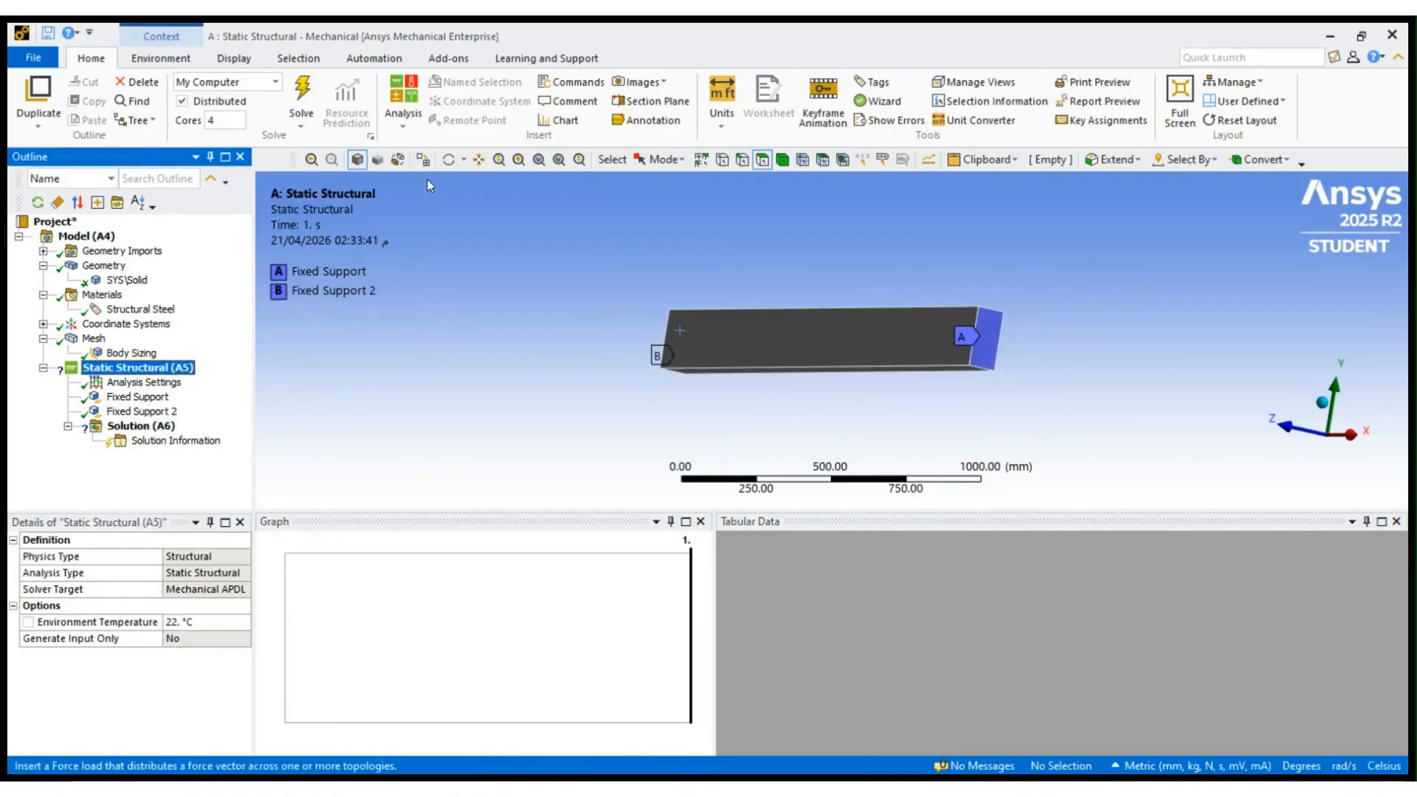
pyautogui.moveTo(556, 290); pyautogui.dragTo(581, 346, button='middle')
pyautogui.click(819, 304)
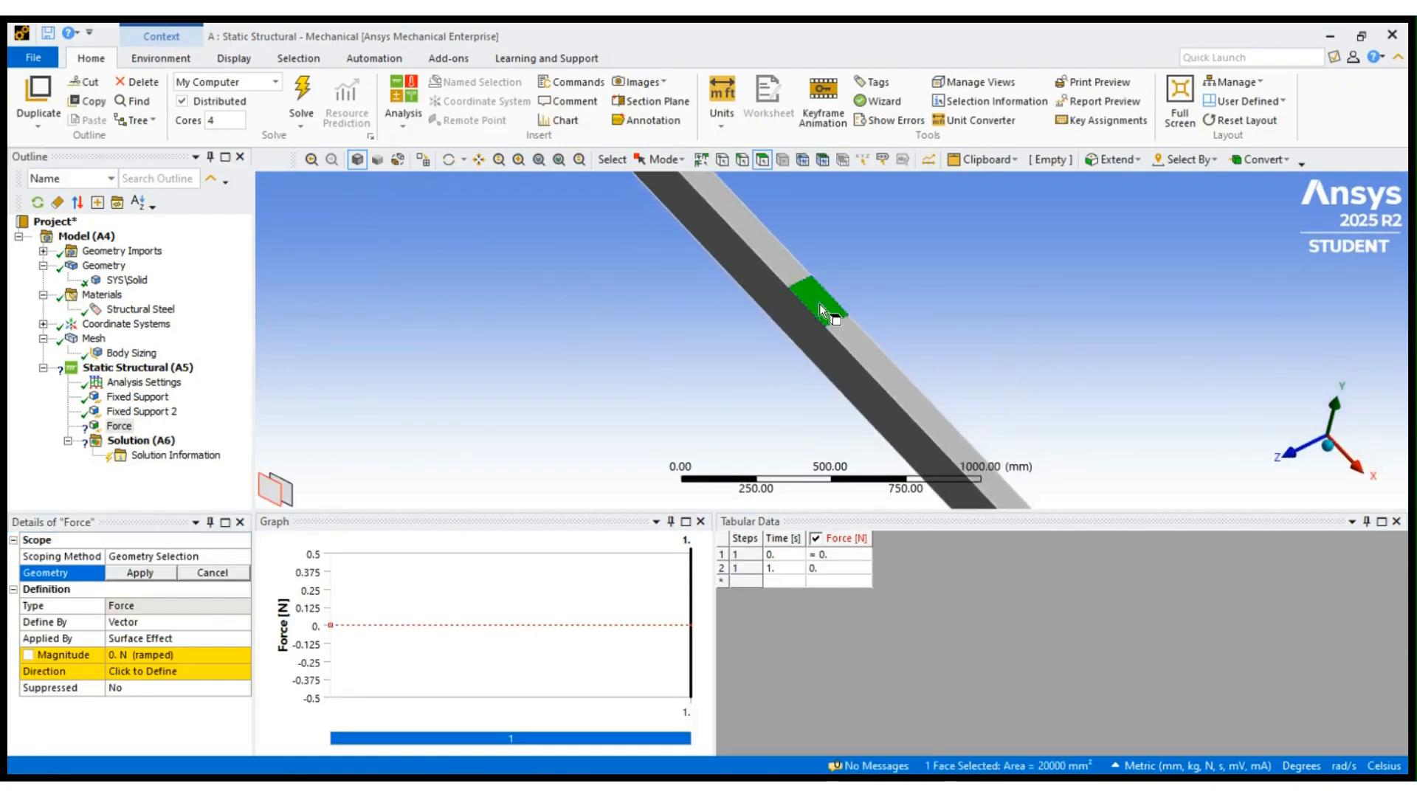
pyautogui.click(140, 574)
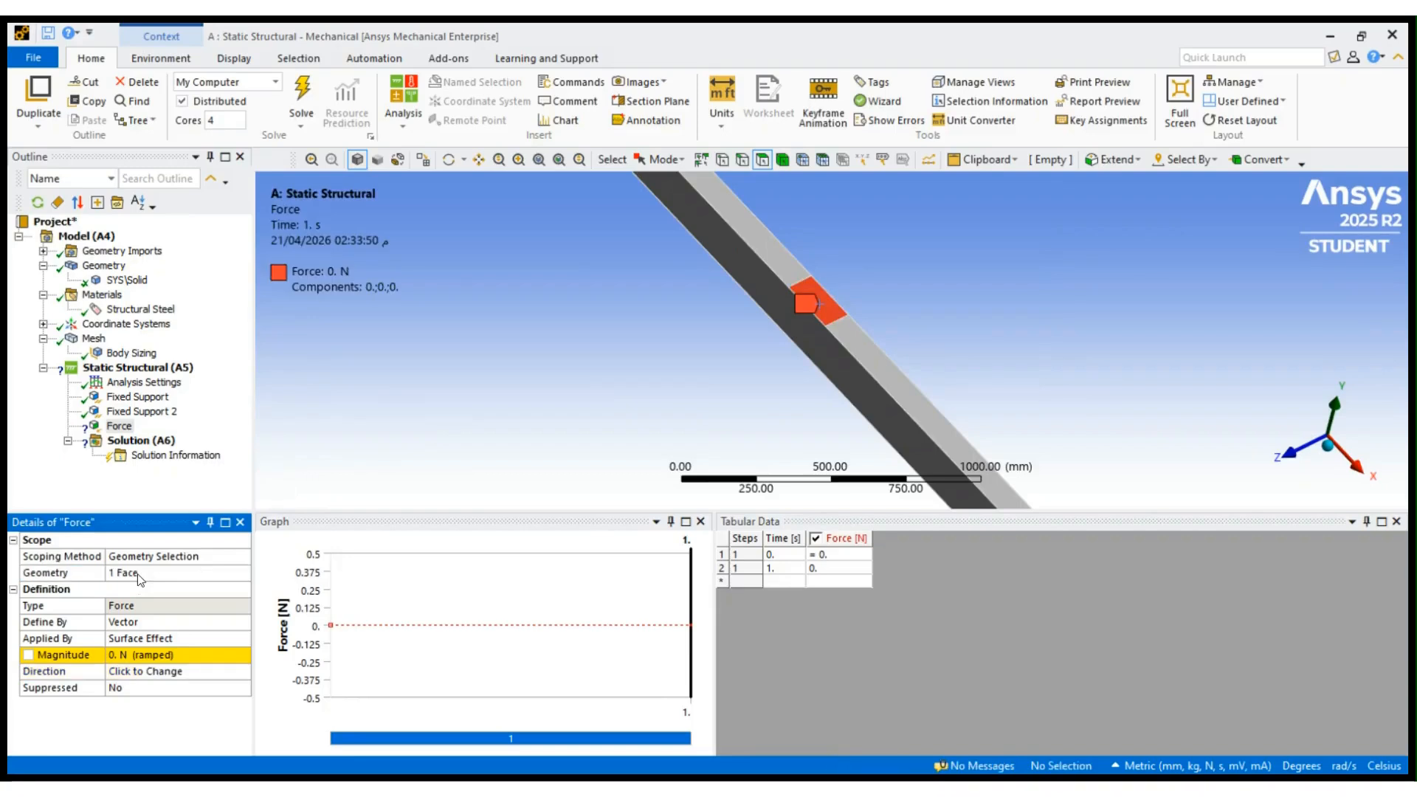
pyautogui.click(229, 624)
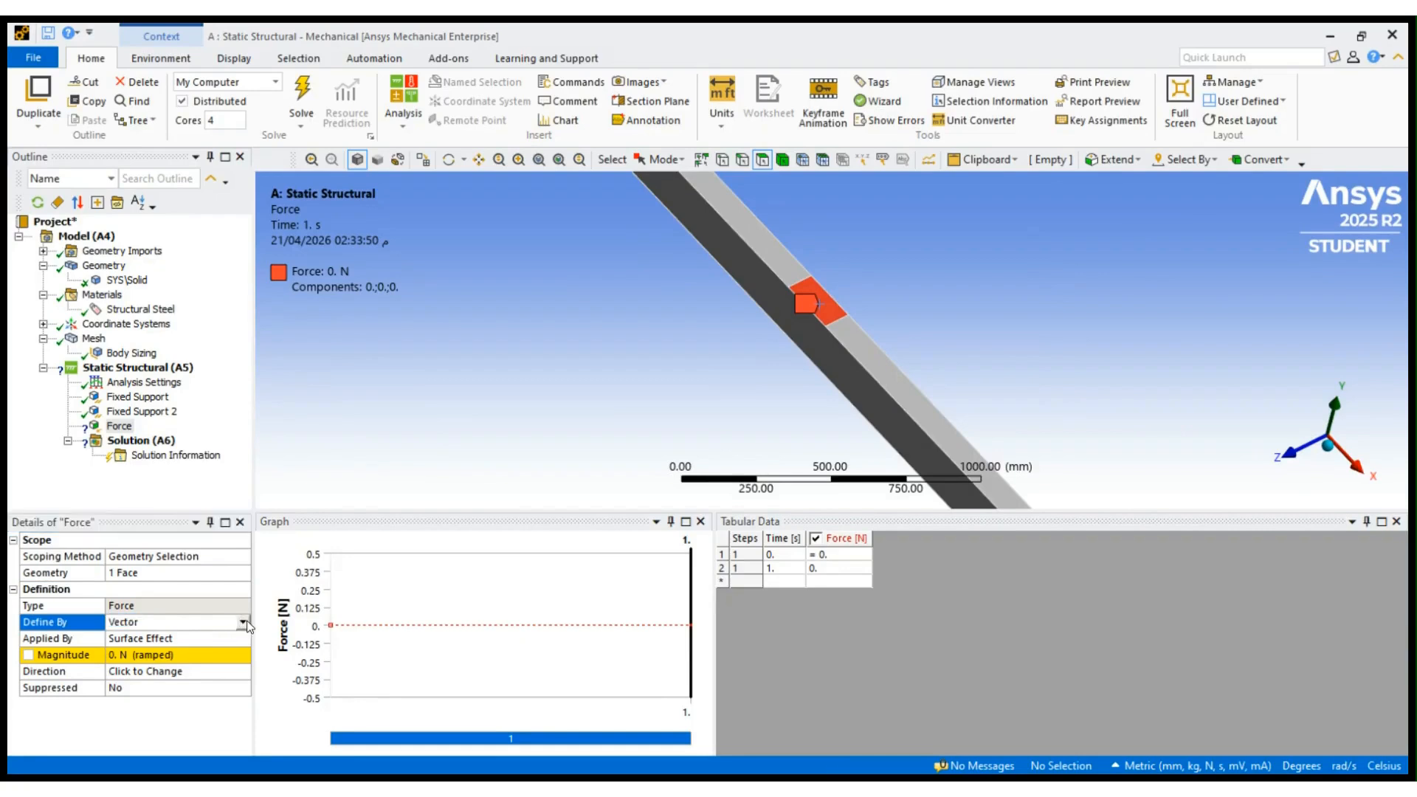
pyautogui.click(194, 639)
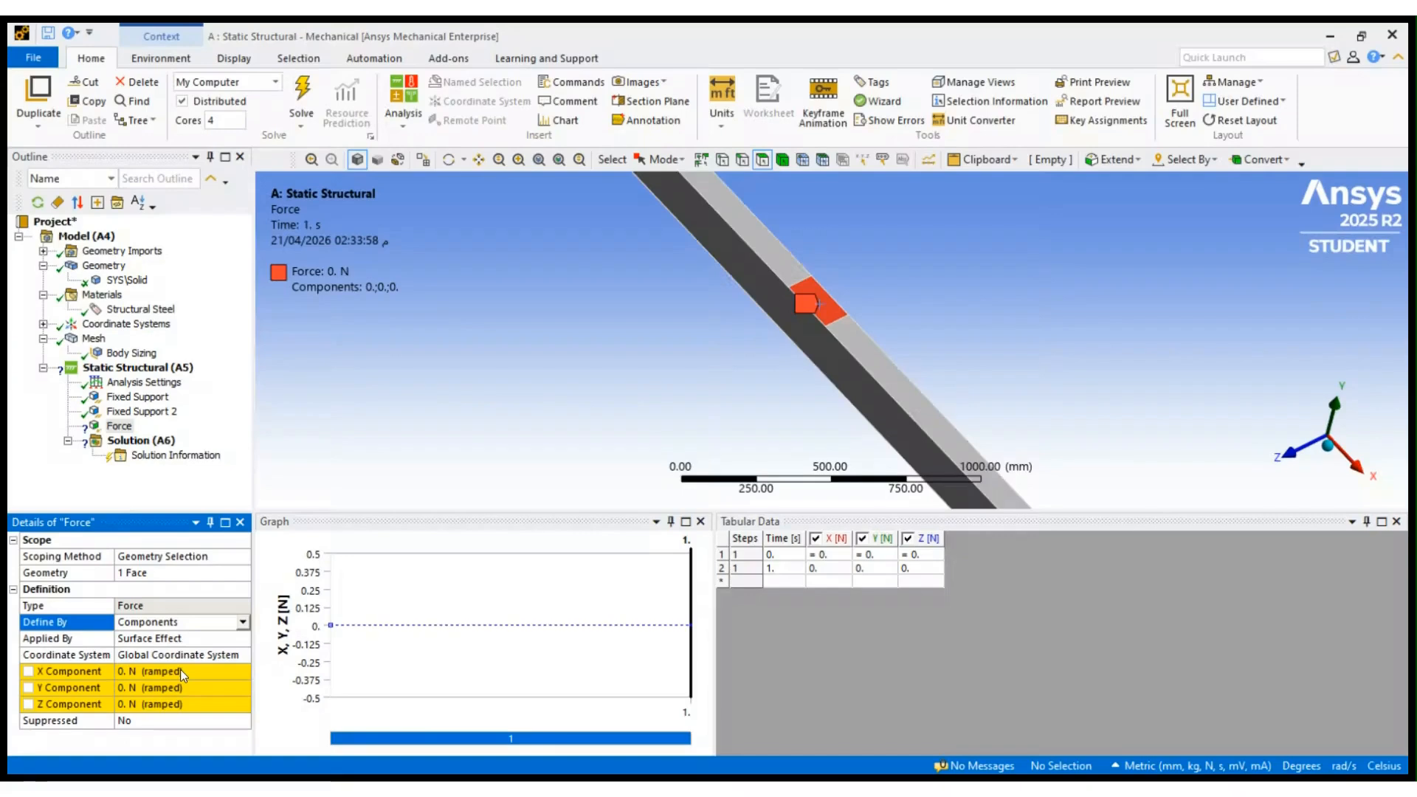
# Set the Y Component of the Force to -20000 N, leaving the X and Z components at 0 N
pyautogui.click(177, 673)
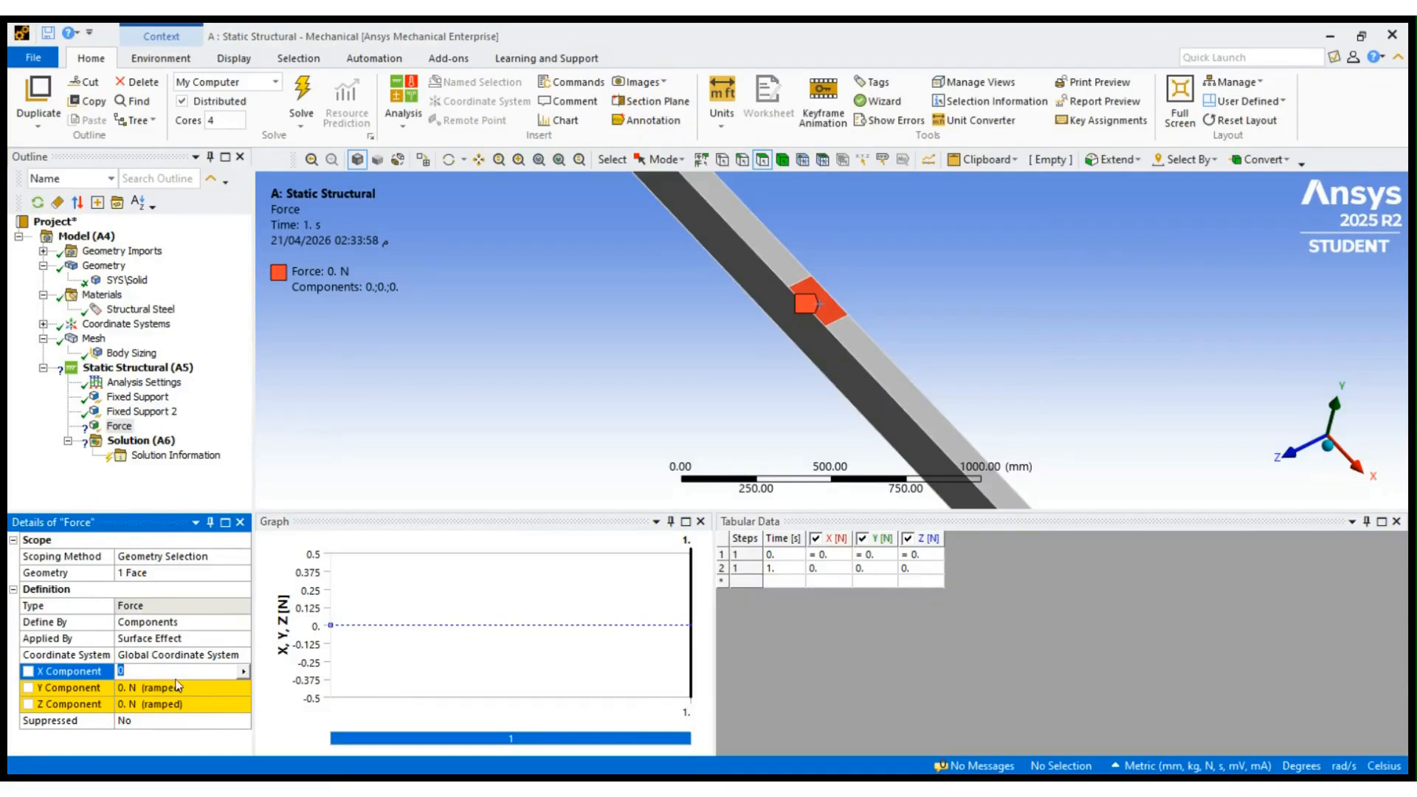
pyautogui.click(168, 685)
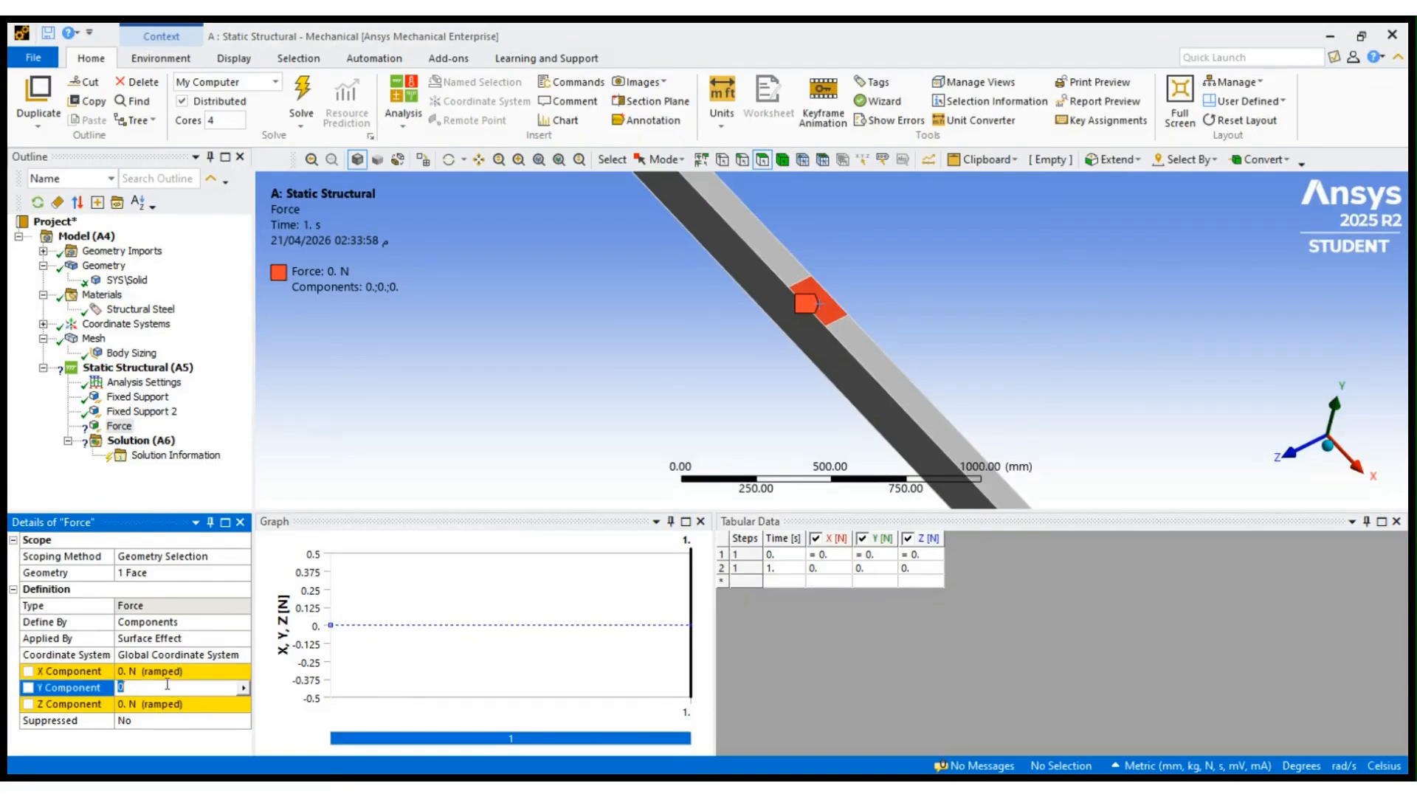
pyautogui.moveTo(623, 392); pyautogui.dragTo(679, 351, button='middle')
pyautogui.click(176, 687)
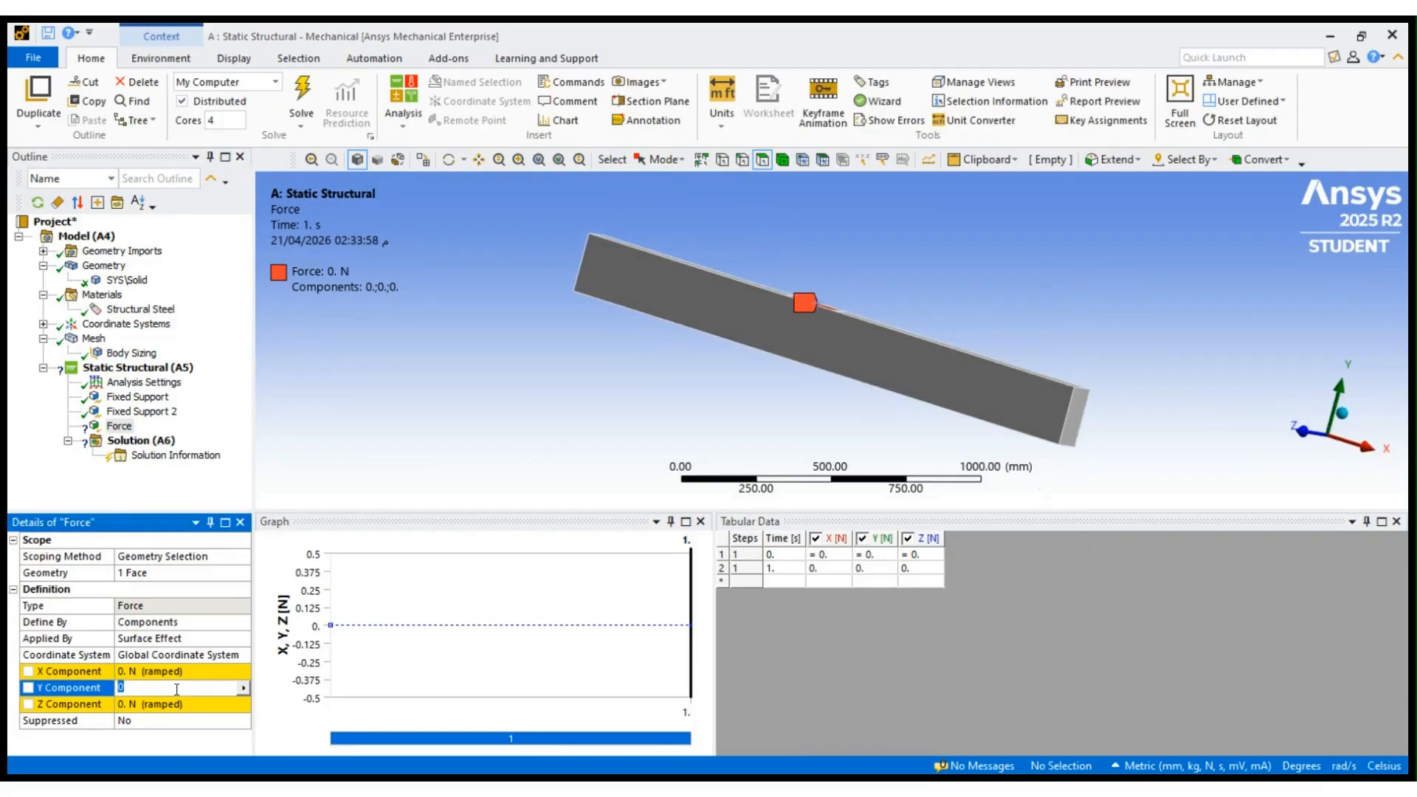
pyautogui.write('-20000')
pyautogui.press('Return')
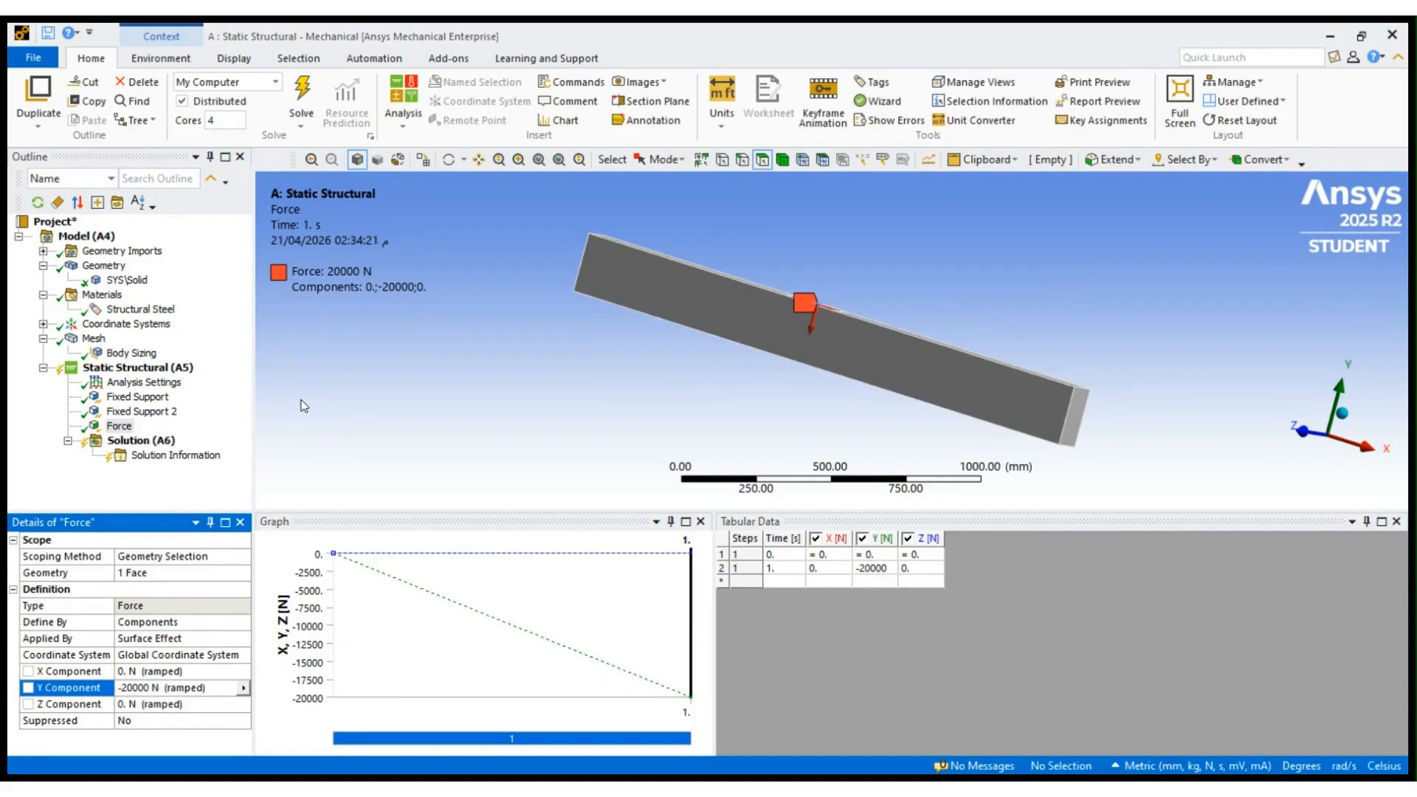
# Solve the Static Structural analysis of the loaded beam
pyautogui.click(315, 88)
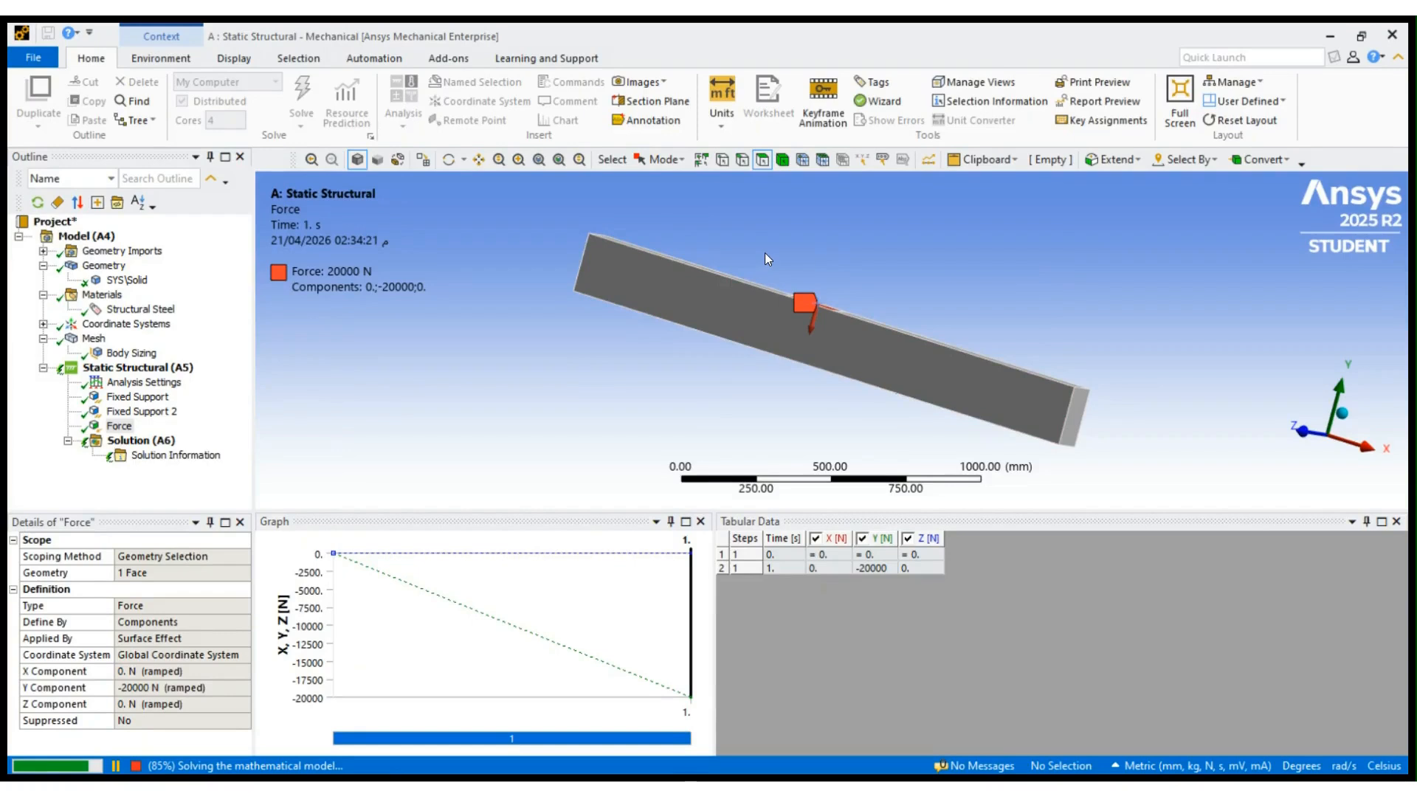
pyautogui.moveTo(765, 252); pyautogui.dragTo(741, 340, button='middle')
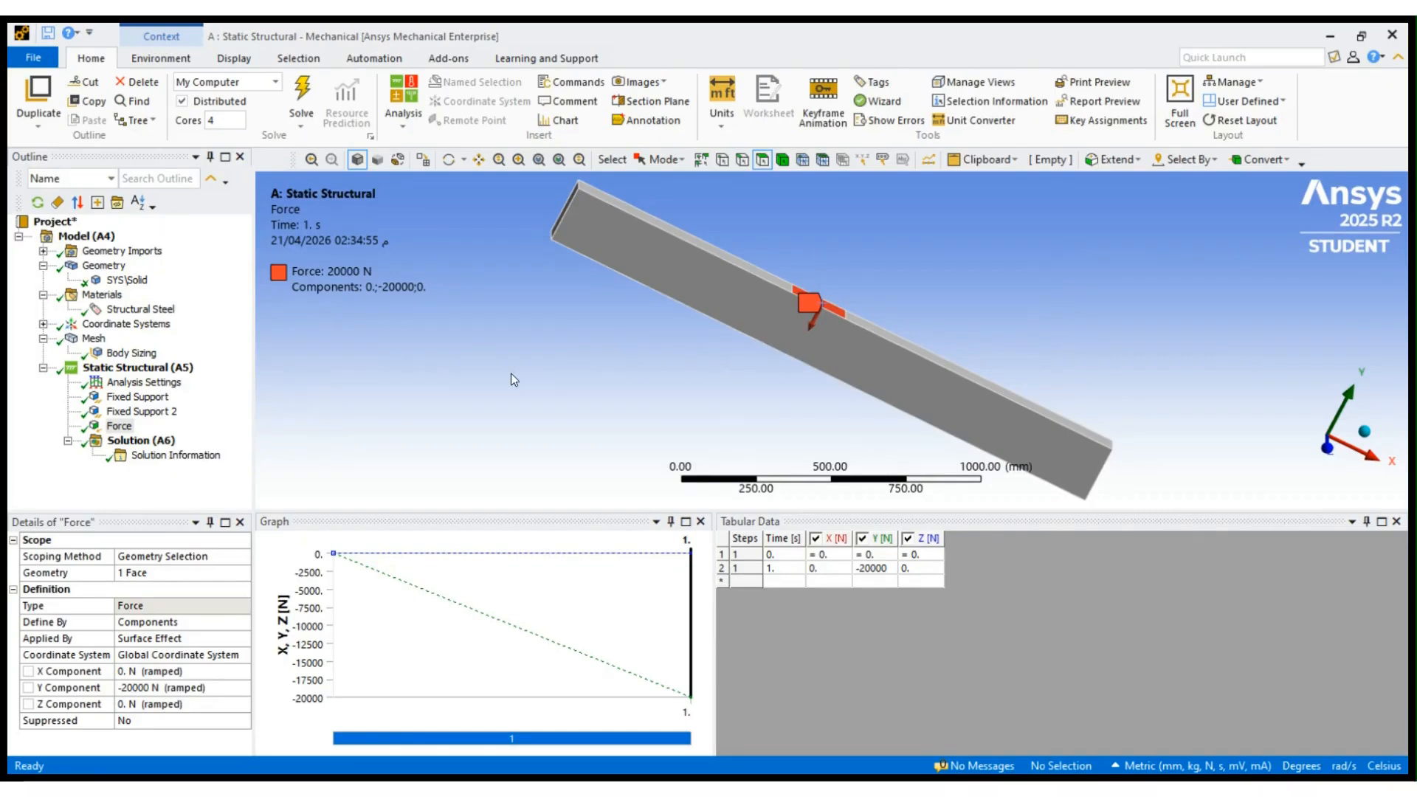
# Add Total Deformation and Equivalent (von-Mises) Stress results for all bodies to the Solution
pyautogui.click(152, 440)
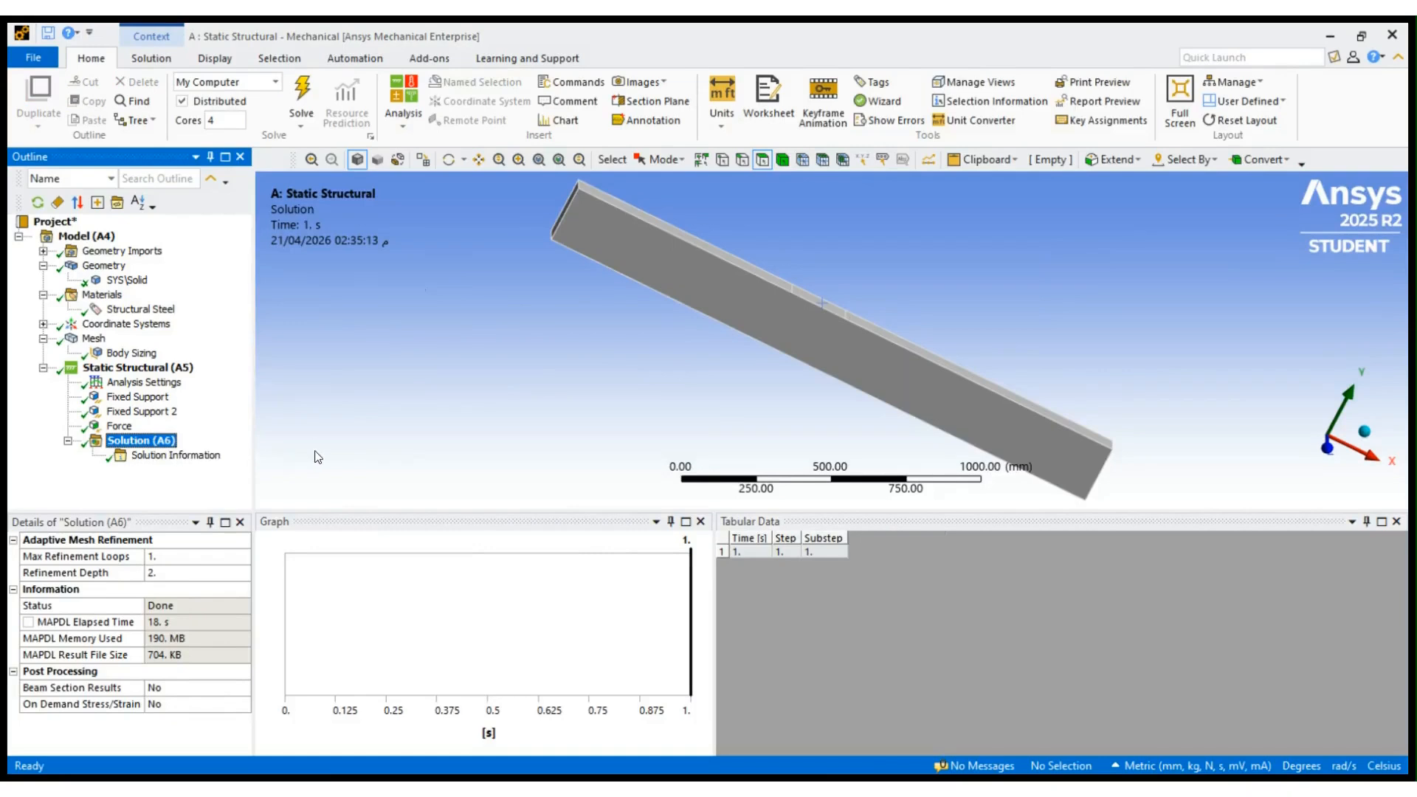
pyautogui.click(543, 383)
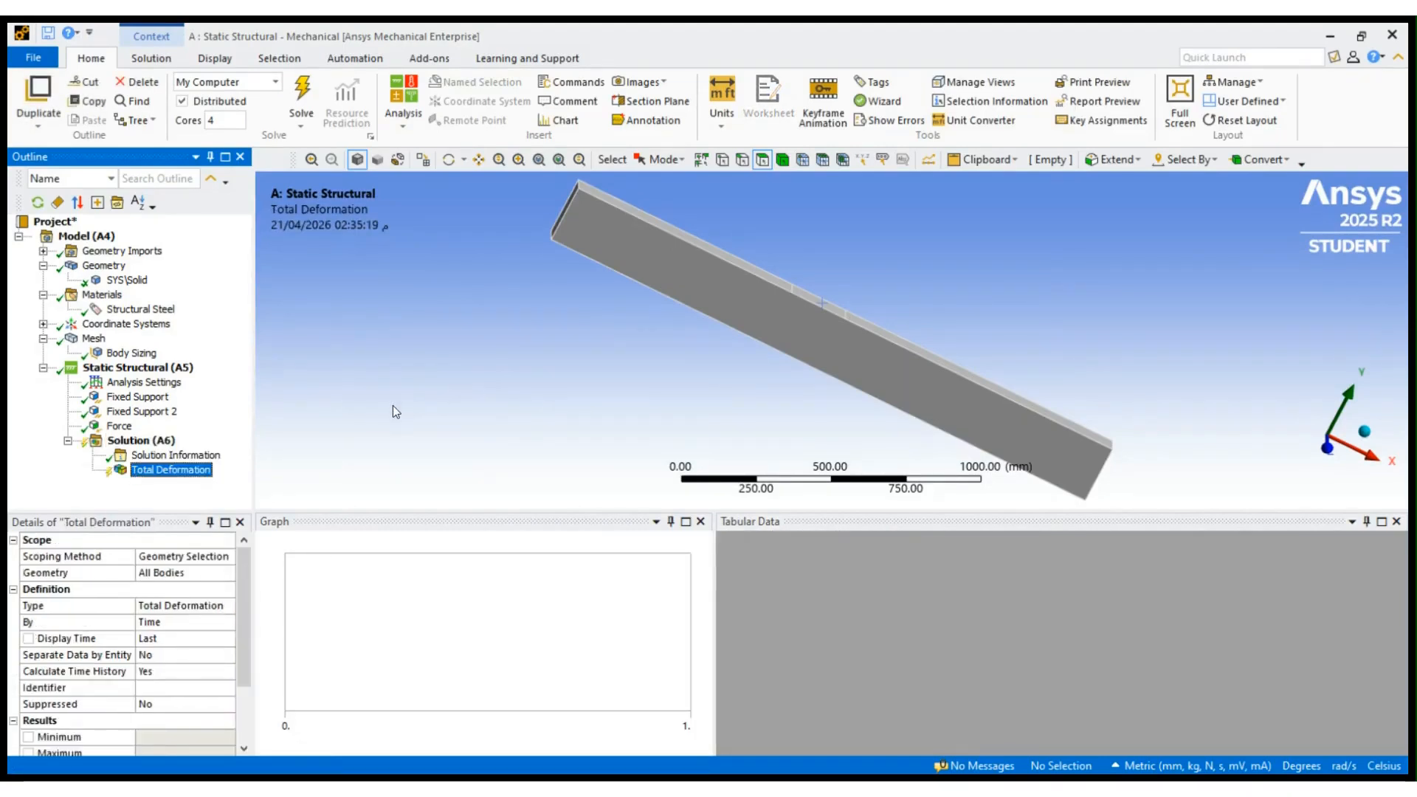
pyautogui.click(152, 441)
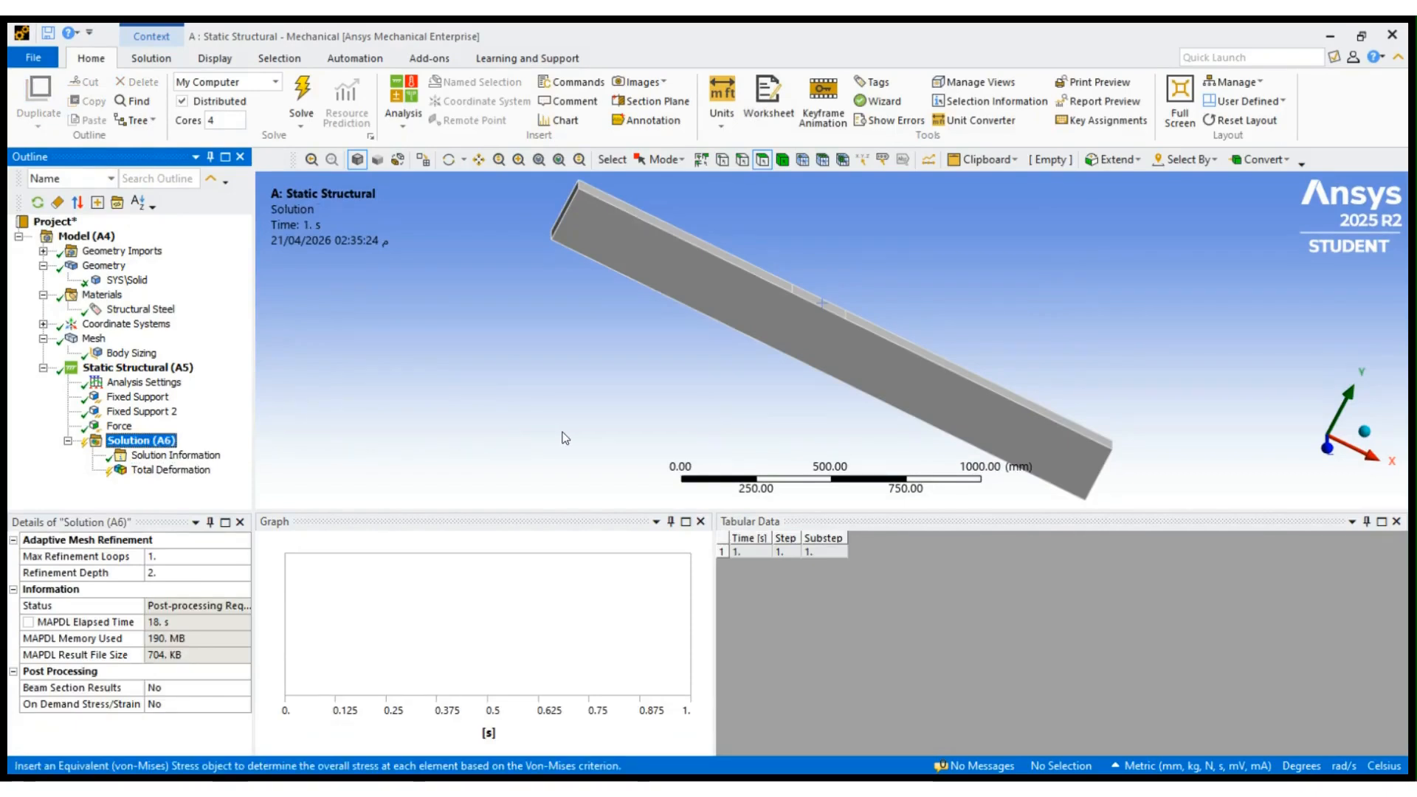
pyautogui.click(563, 432)
# Solve again to evaluate the Total Deformation and Equivalent Stress results under the Solution
pyautogui.click(161, 443)
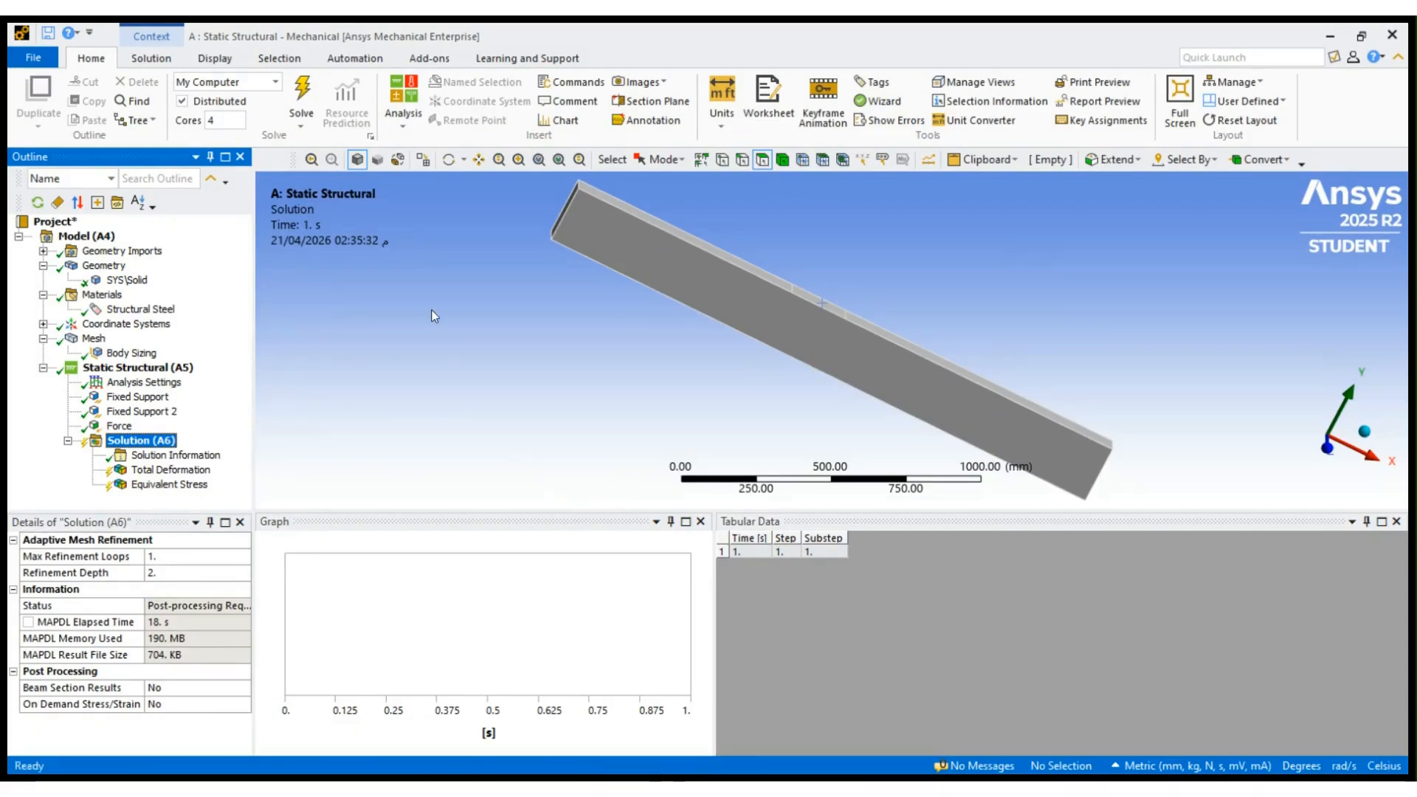
pyautogui.click(403, 312)
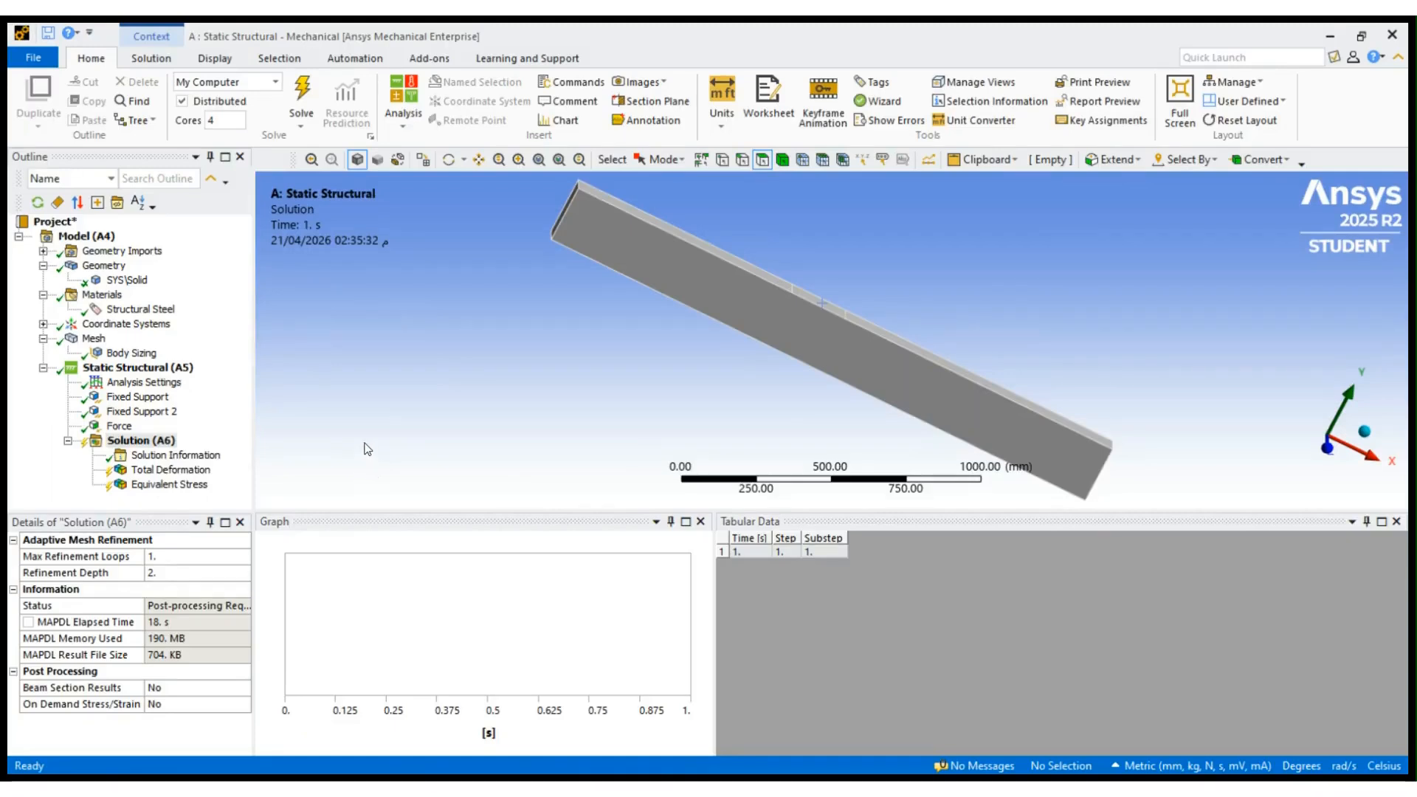
pyautogui.click(146, 442)
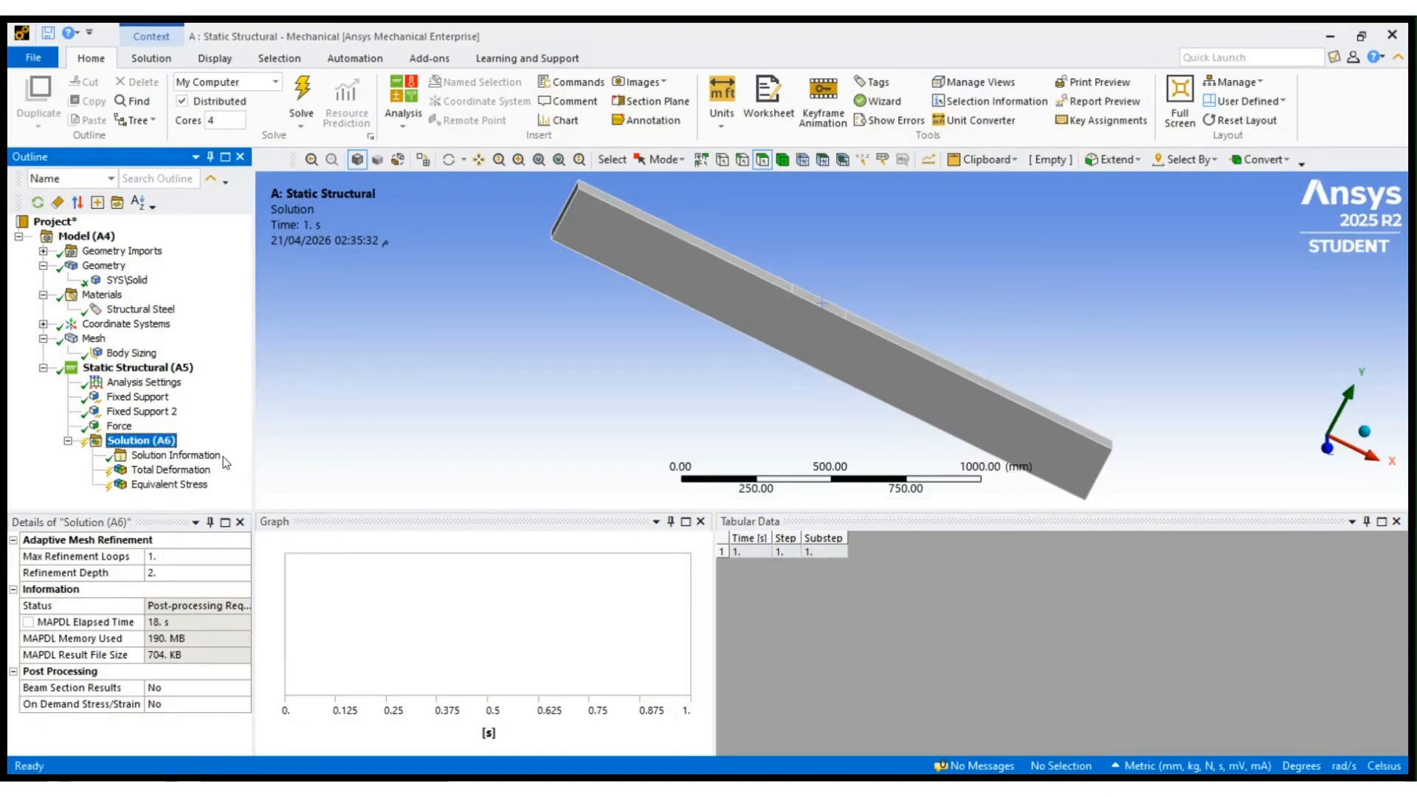
pyautogui.click(298, 96)
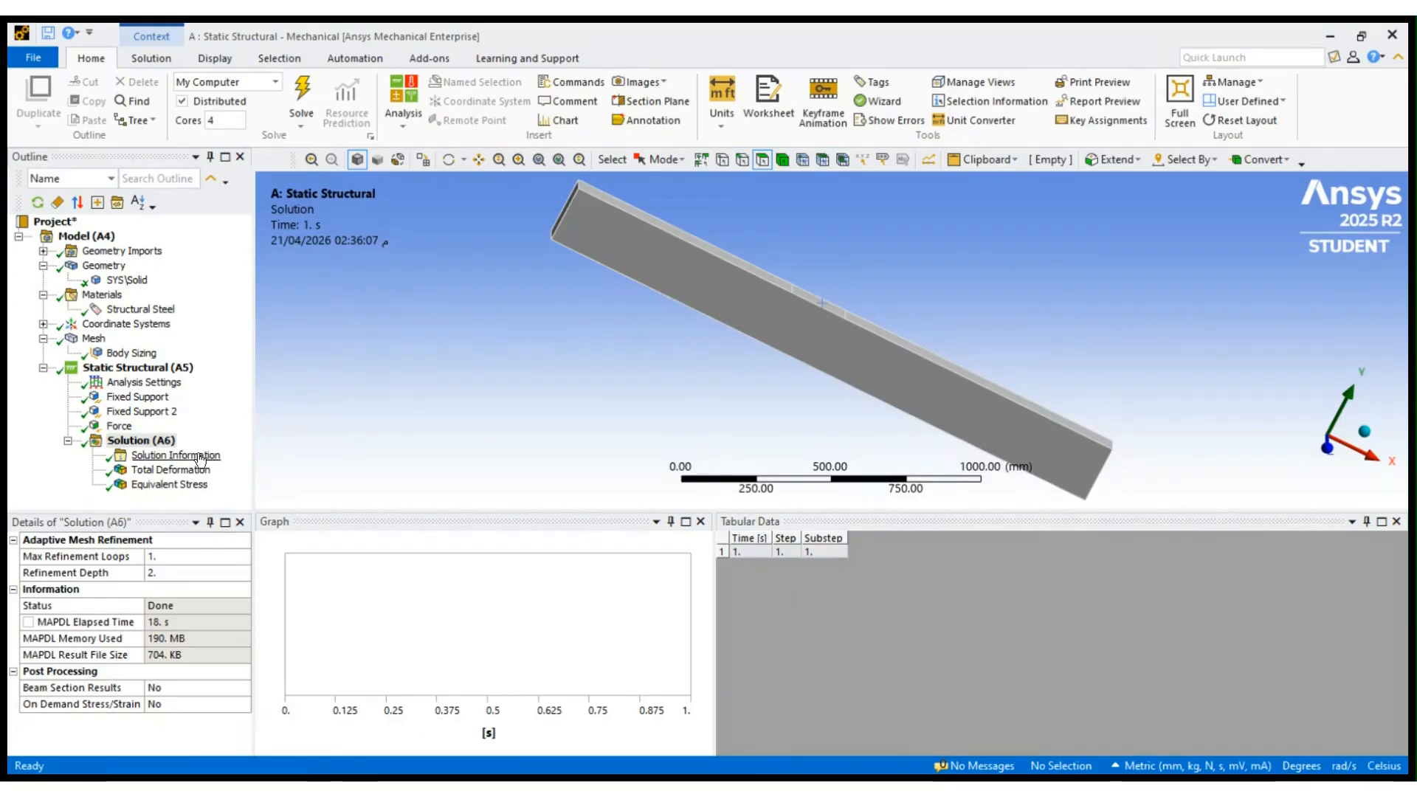
# Display the Total Deformation result and examine the beam's deformed shape and its minimum and maximum locations
pyautogui.click(170, 469)
pyautogui.moveTo(599, 399); pyautogui.dragTo(481, 295)
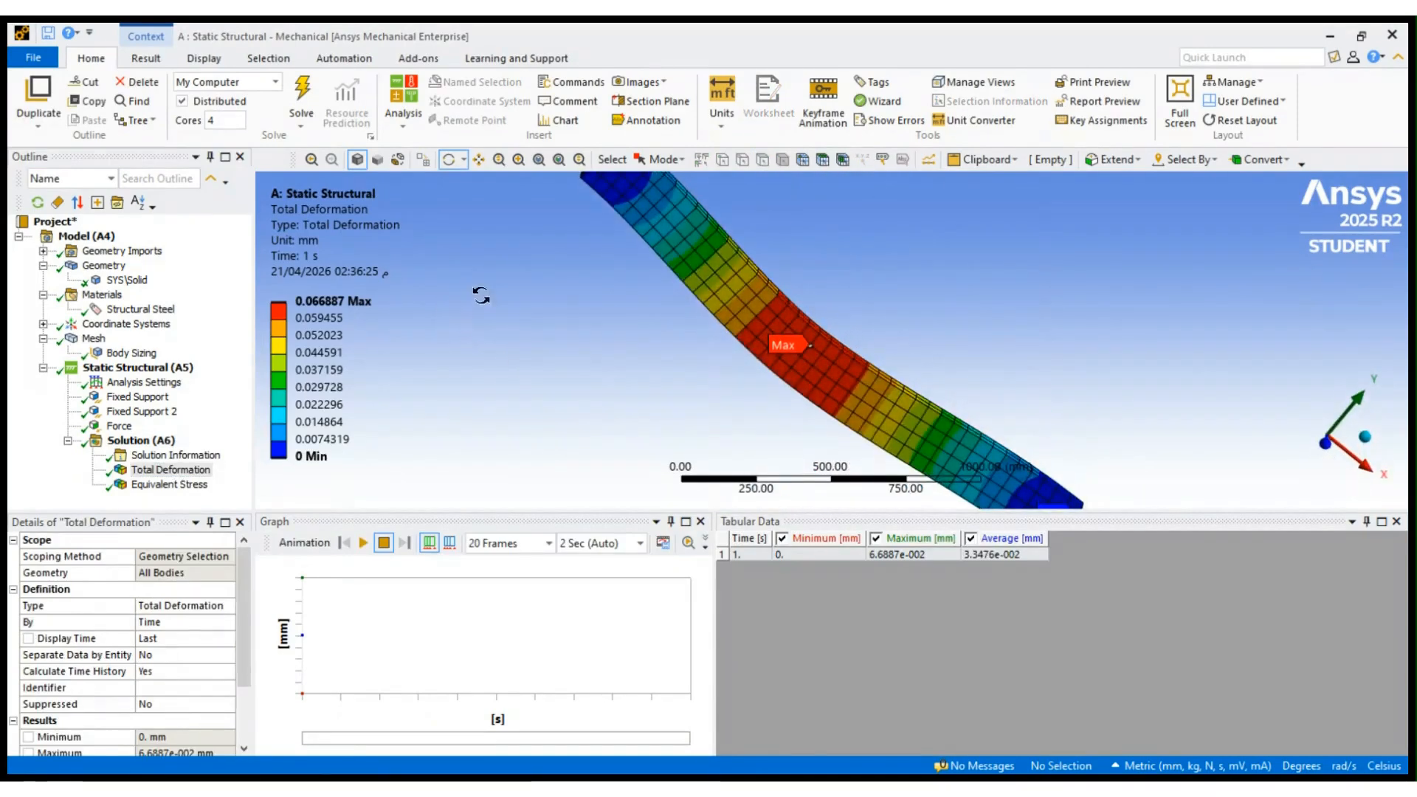
pyautogui.click(1365, 466)
pyautogui.moveTo(715, 397); pyautogui.dragTo(919, 420)
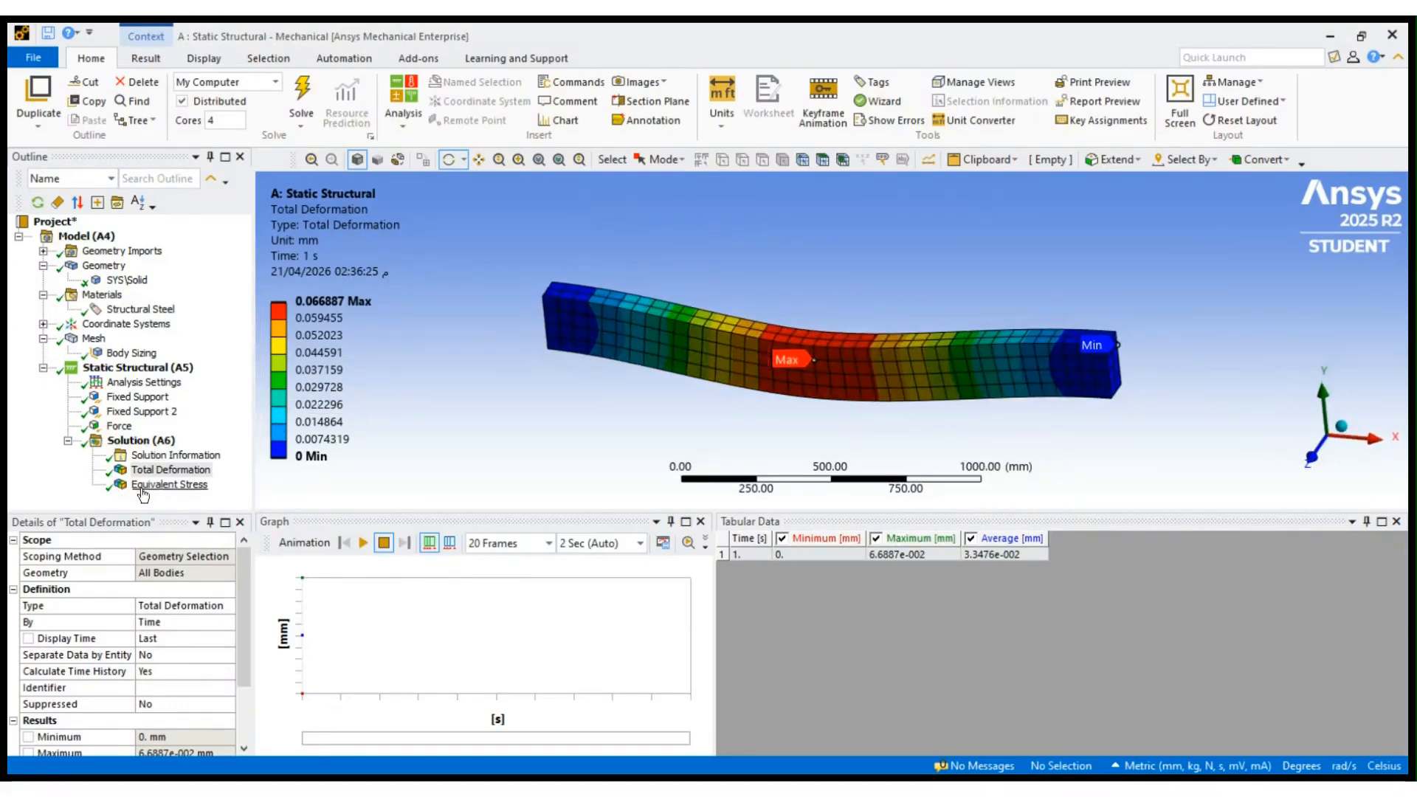
# Display the Equivalent Stress result and examine the von-Mises stress distribution along the beam from several sides
pyautogui.click(181, 490)
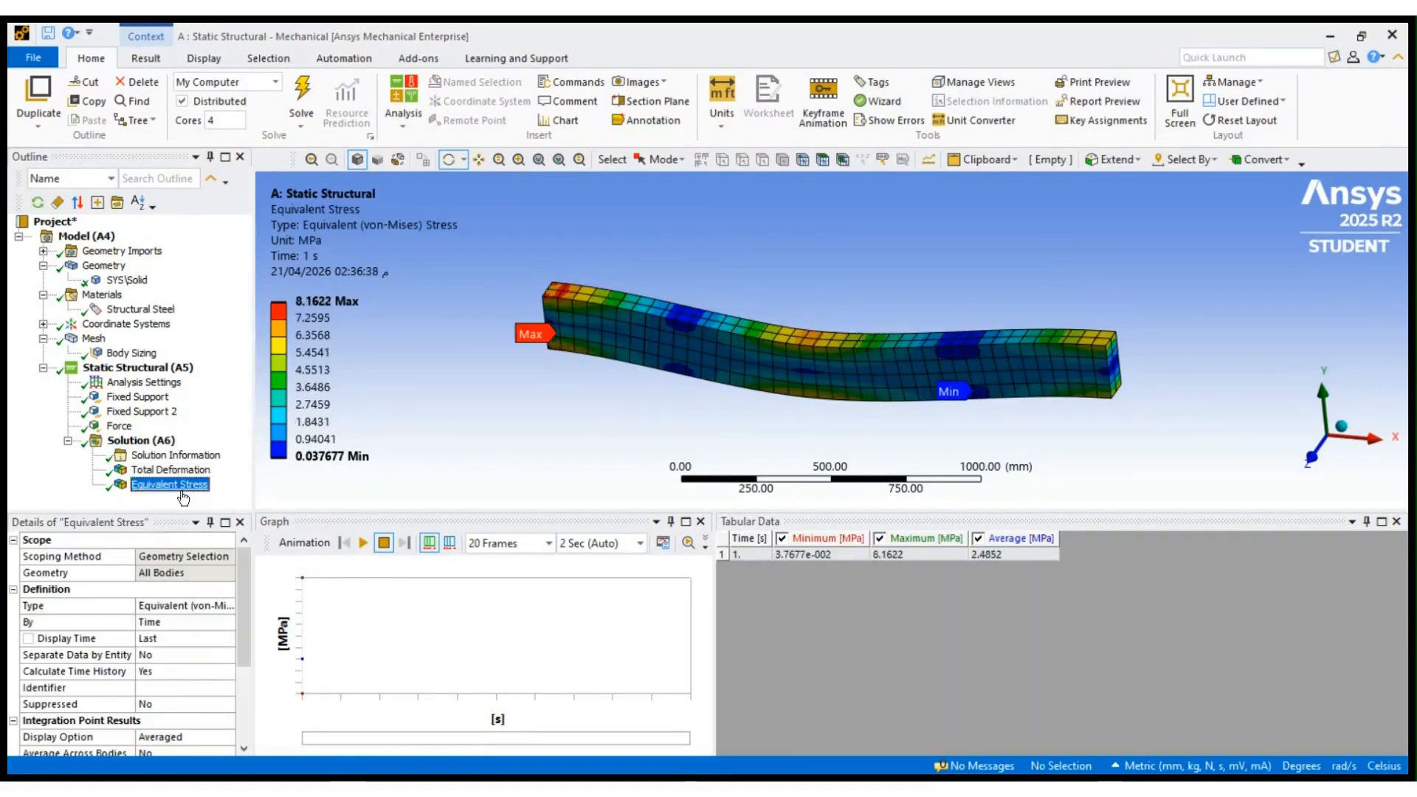
pyautogui.moveTo(768, 431); pyautogui.dragTo(709, 209)
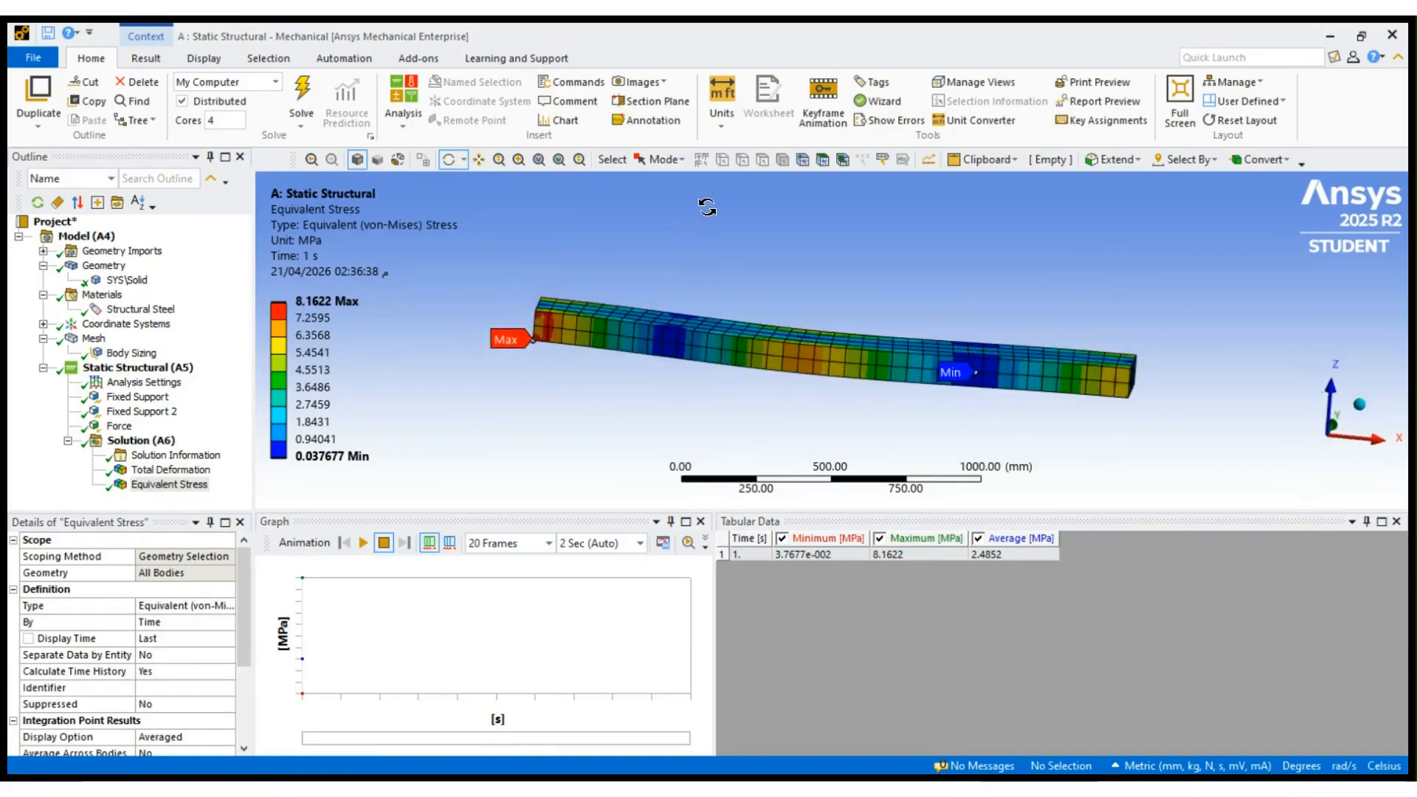
pyautogui.moveTo(731, 256); pyautogui.dragTo(676, 354)
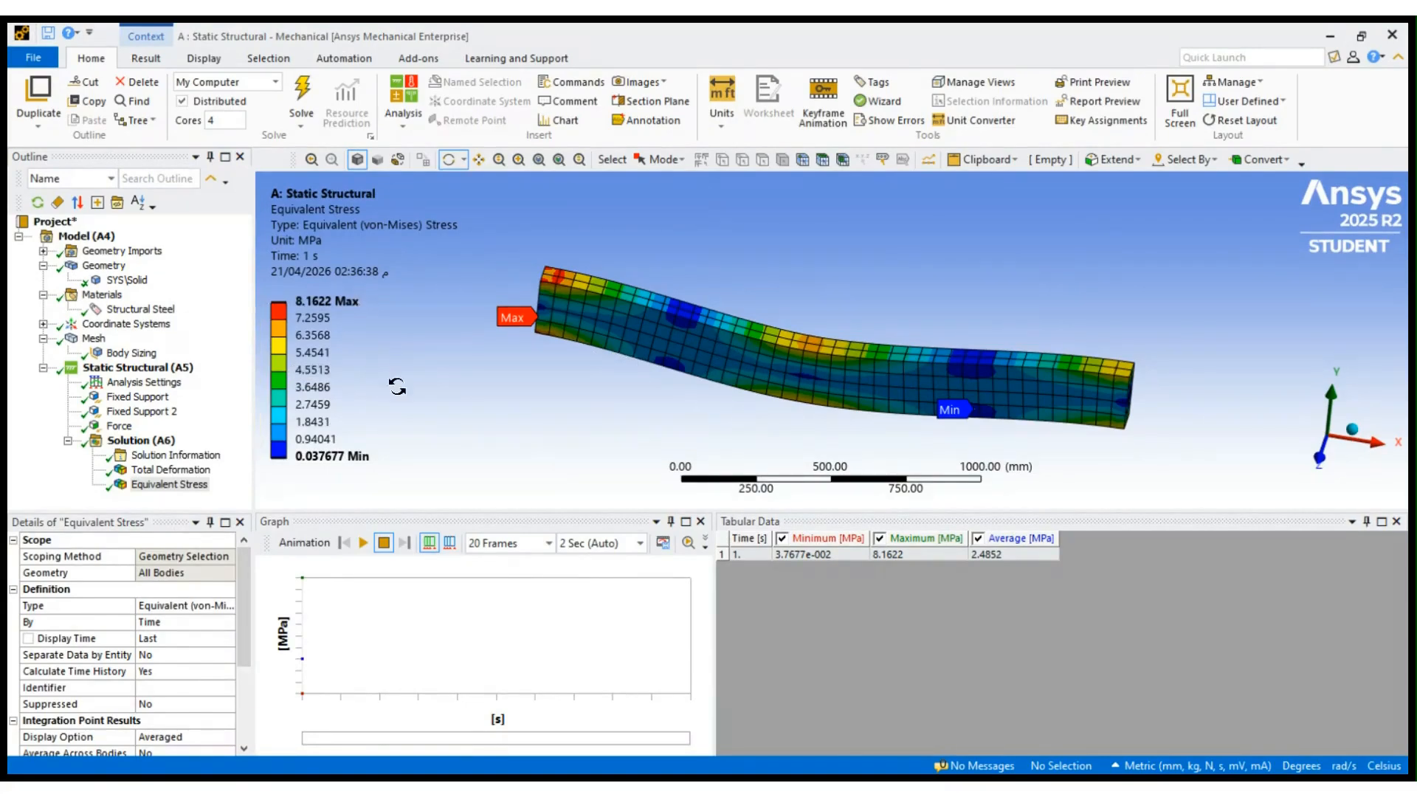
pyautogui.moveTo(549, 383); pyautogui.dragTo(563, 354)
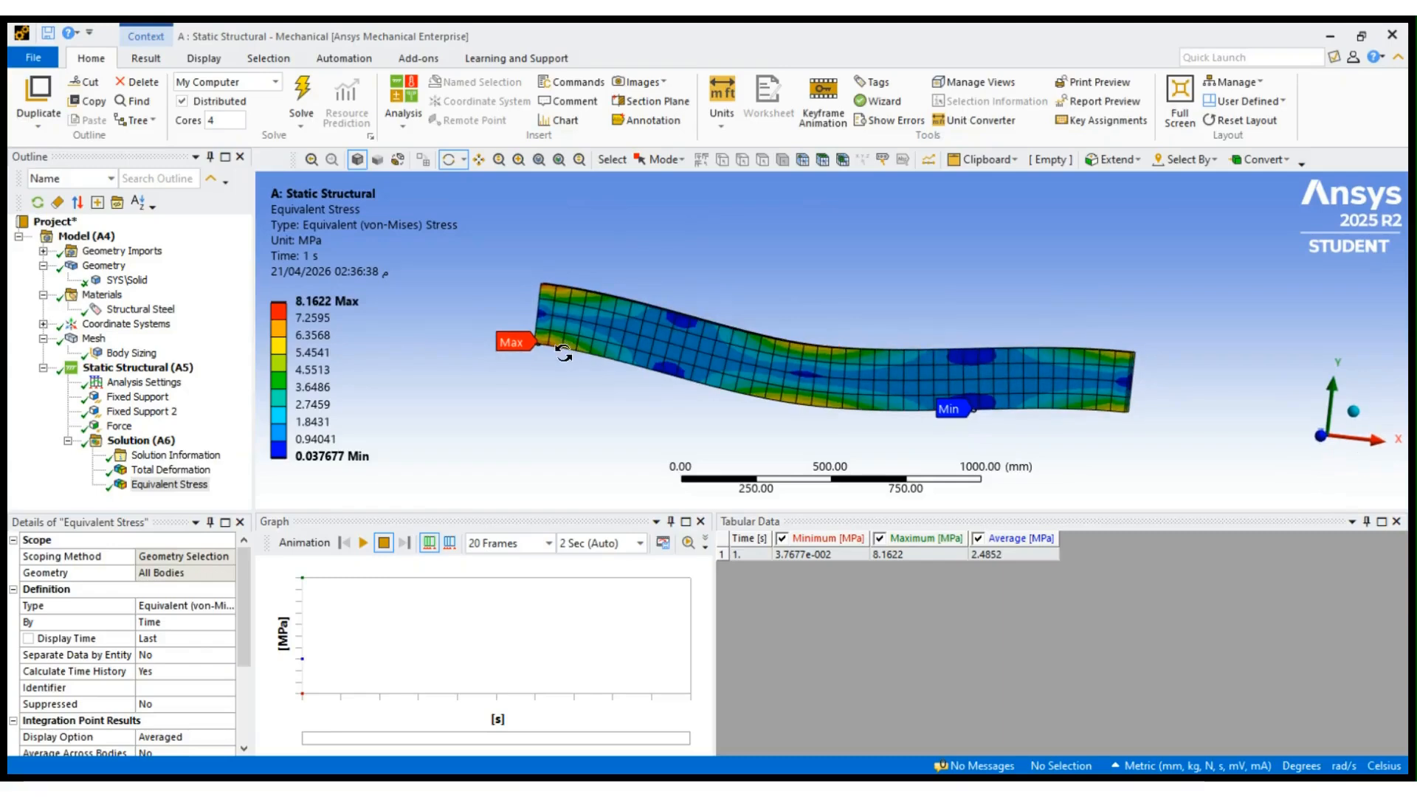